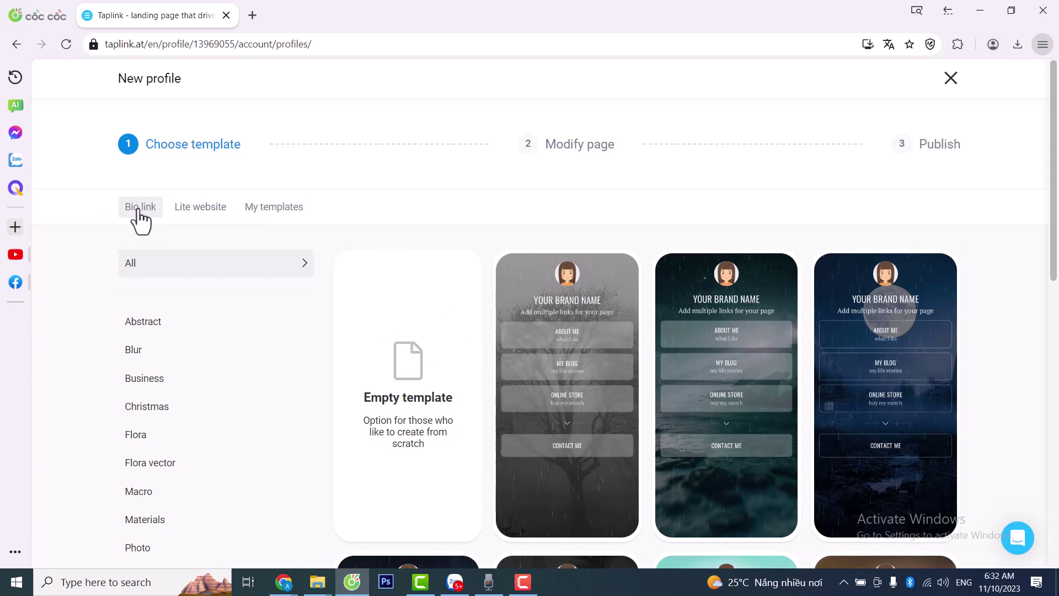
# - Filter the template gallery to the Abstract category
pyautogui.scroll(-3, 164, 331)
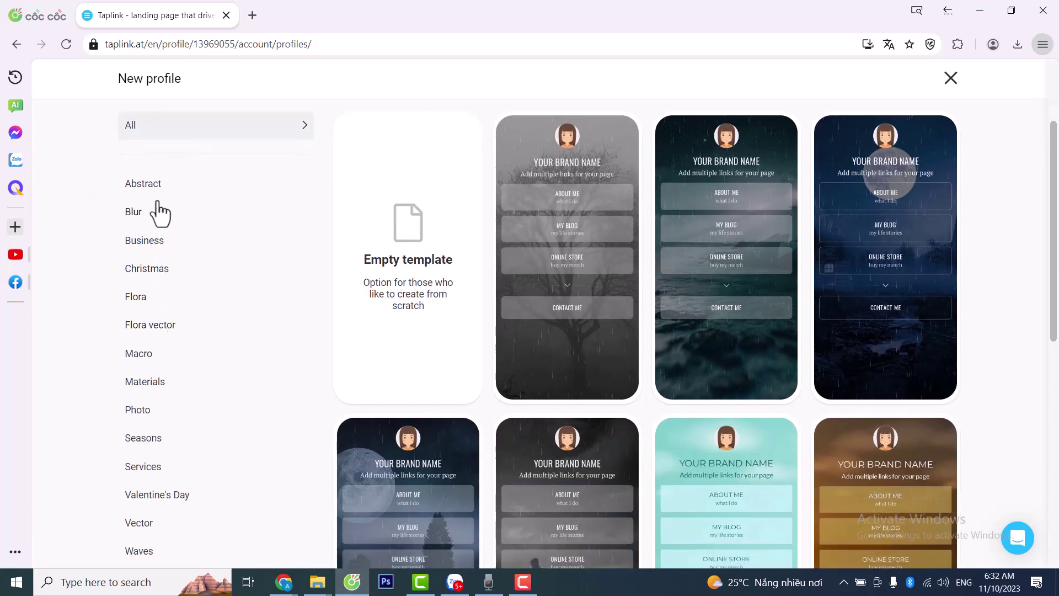
pyautogui.scroll(-3, 158, 216)
pyautogui.scroll(3, 156, 442)
pyautogui.click(149, 187)
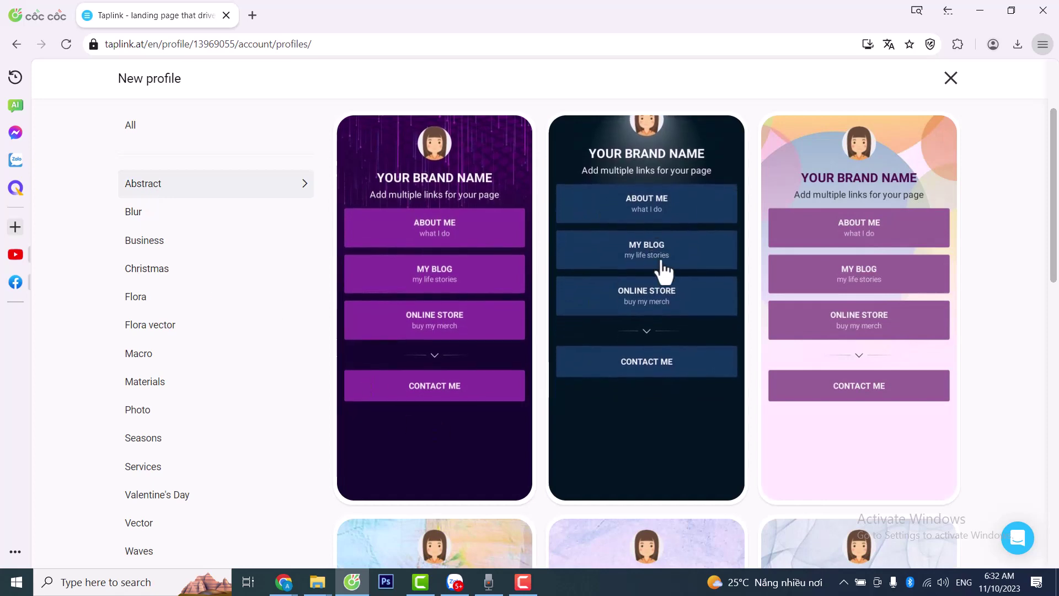
# - Open a full preview of the dark-blue template in the Abstract set
pyautogui.scroll(-3, 656, 307)
pyautogui.scroll(-3, 656, 307)
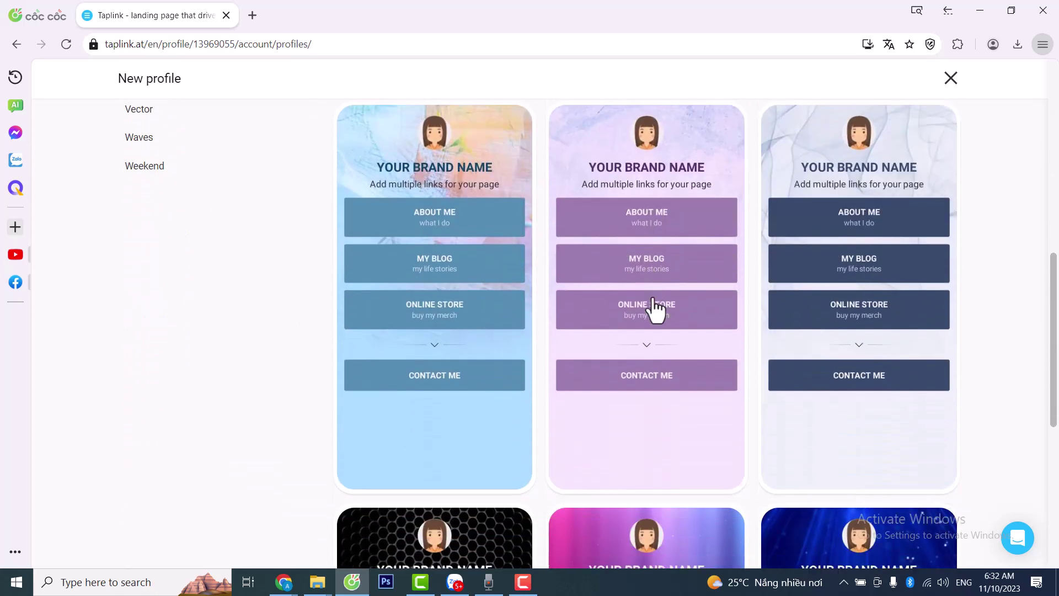
pyautogui.scroll(-5, 655, 307)
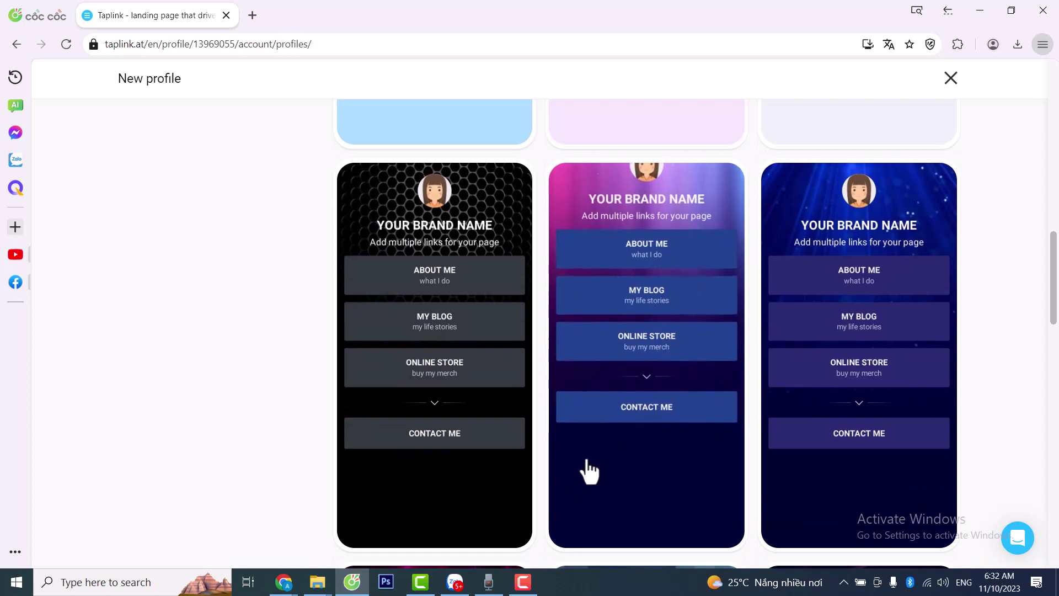
pyautogui.scroll(-5, 646, 438)
pyautogui.scroll(15, 721, 433)
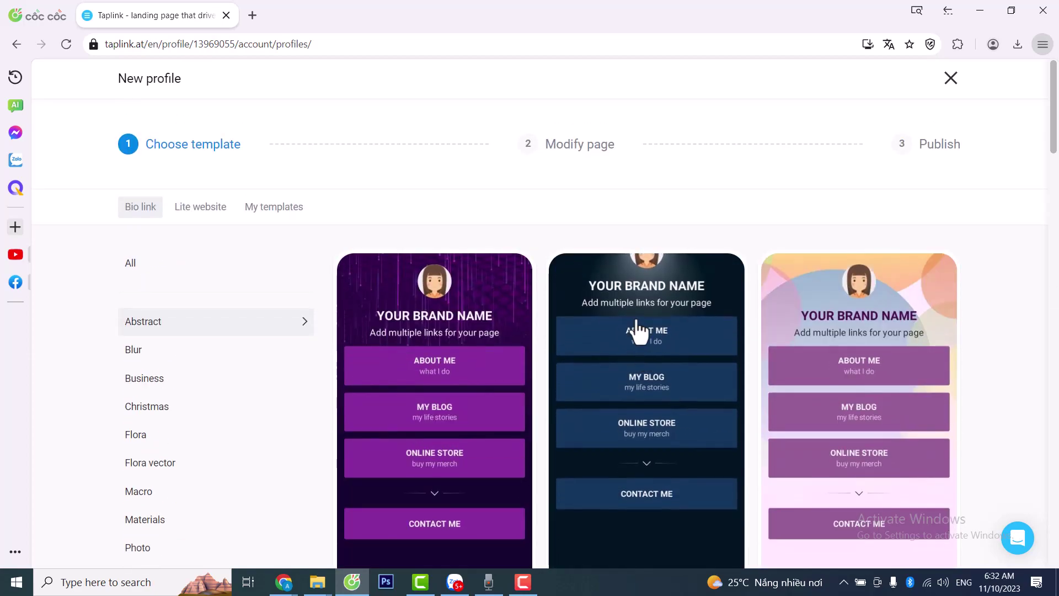
pyautogui.scroll(-1, 662, 292)
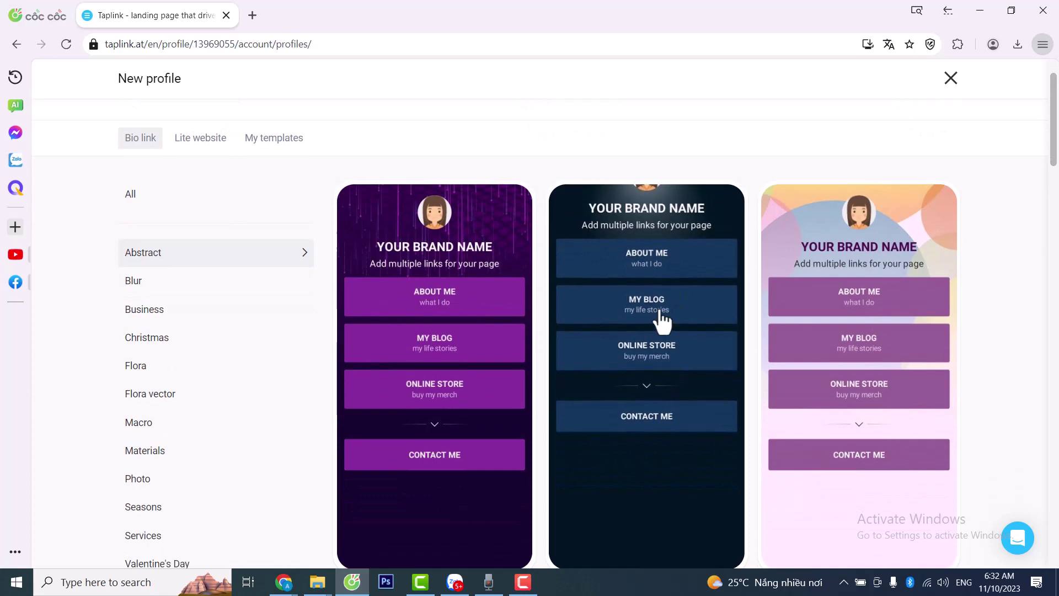
pyautogui.click(662, 320)
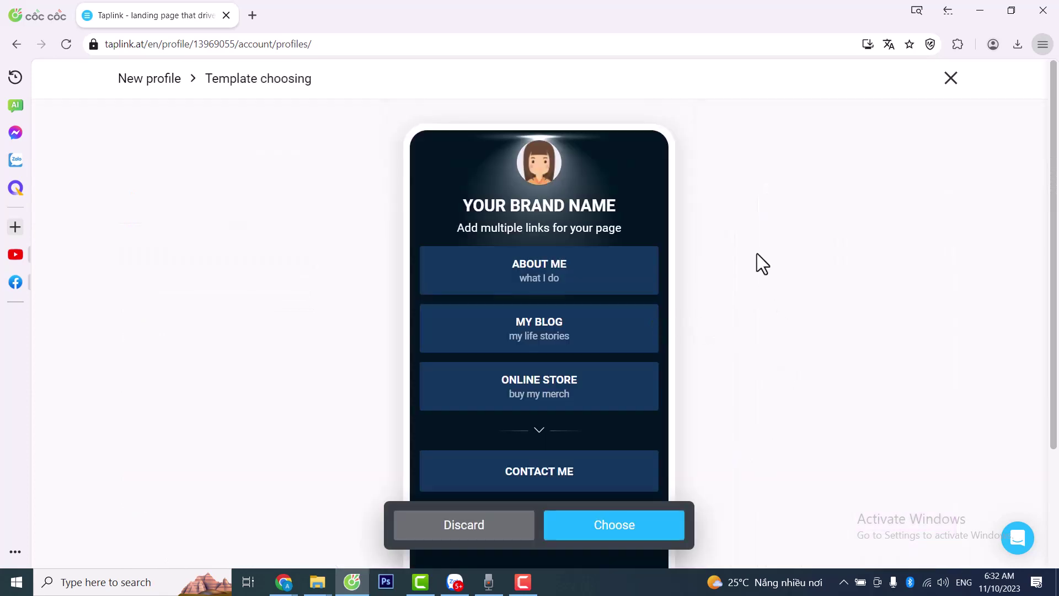
# - Discard the preview, reopen the dark-blue template and choose it for the profile
pyautogui.scroll(-3, 473, 220)
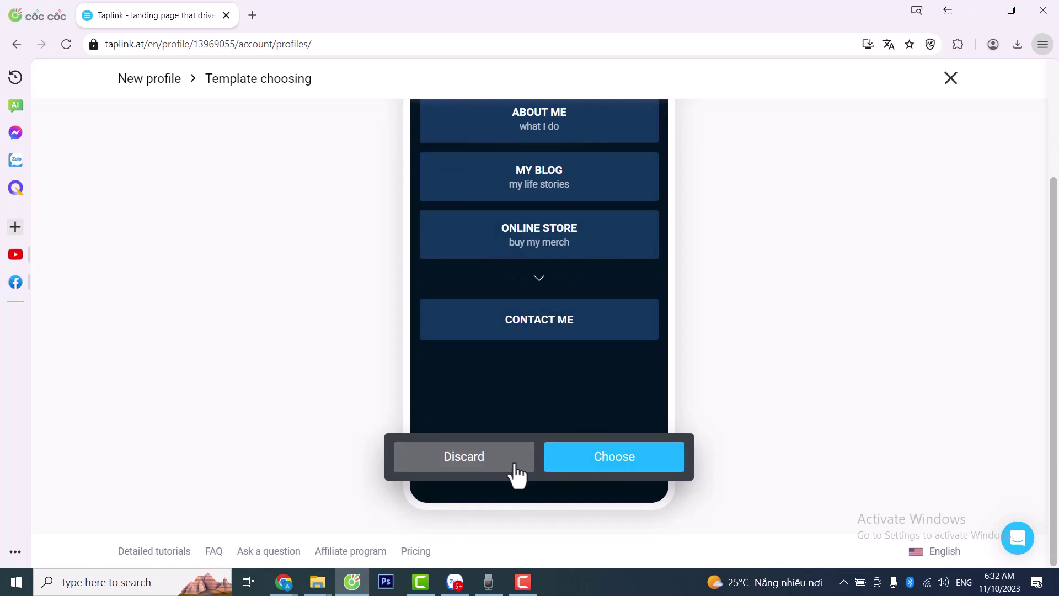
pyautogui.click(457, 475)
pyautogui.click(639, 325)
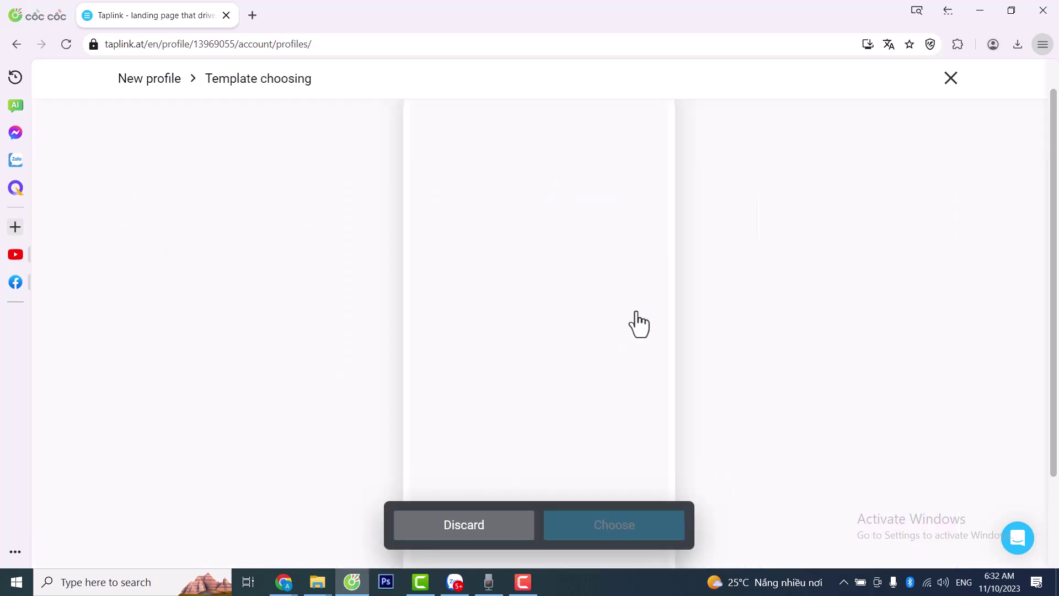
pyautogui.scroll(-3, 596, 246)
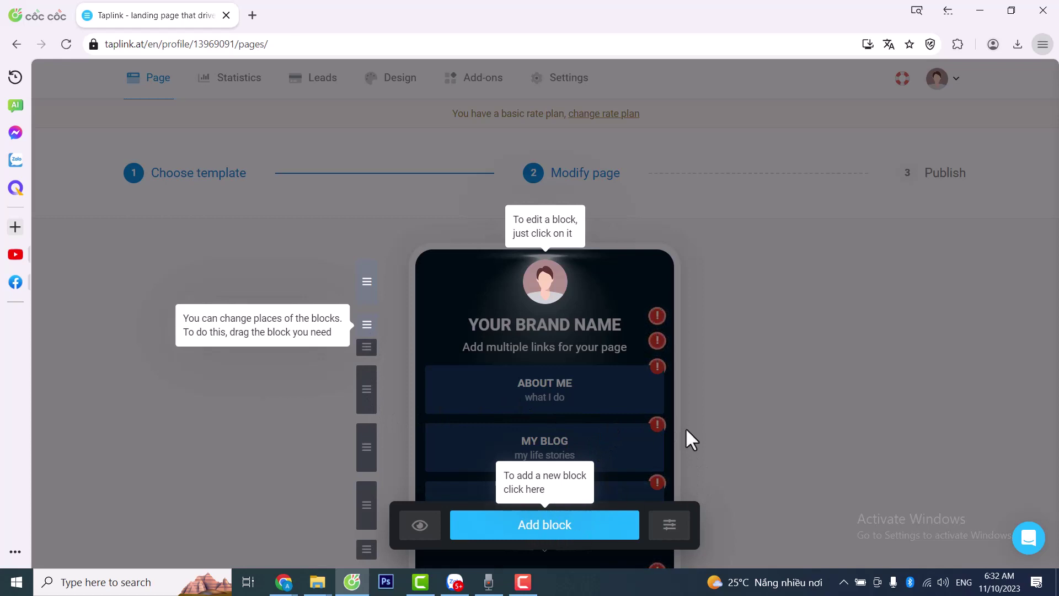
# - Dismiss the editing tips overlay and scroll over the template page
pyautogui.click(769, 382)
pyautogui.scroll(-2, 626, 301)
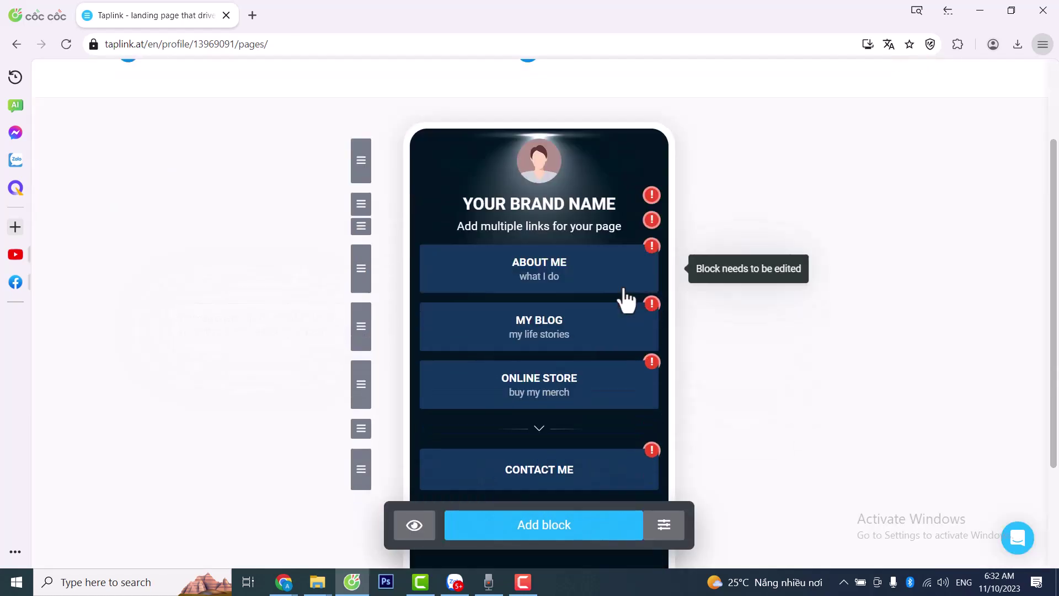
pyautogui.scroll(-3, 607, 341)
pyautogui.scroll(2, 523, 425)
pyautogui.scroll(-1, 441, 408)
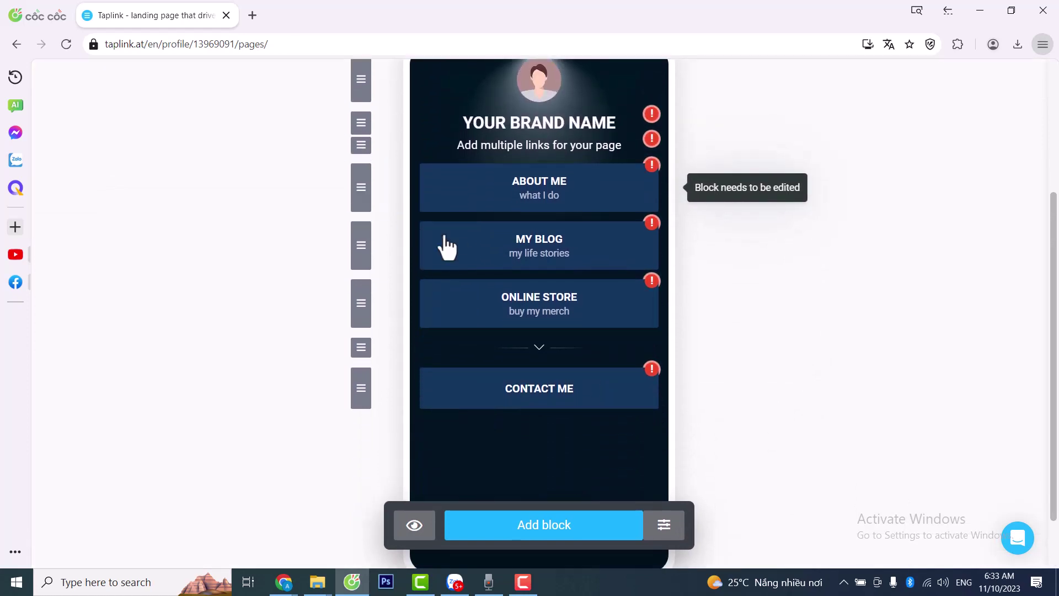
pyautogui.scroll(2, 447, 245)
pyautogui.scroll(-2, 634, 296)
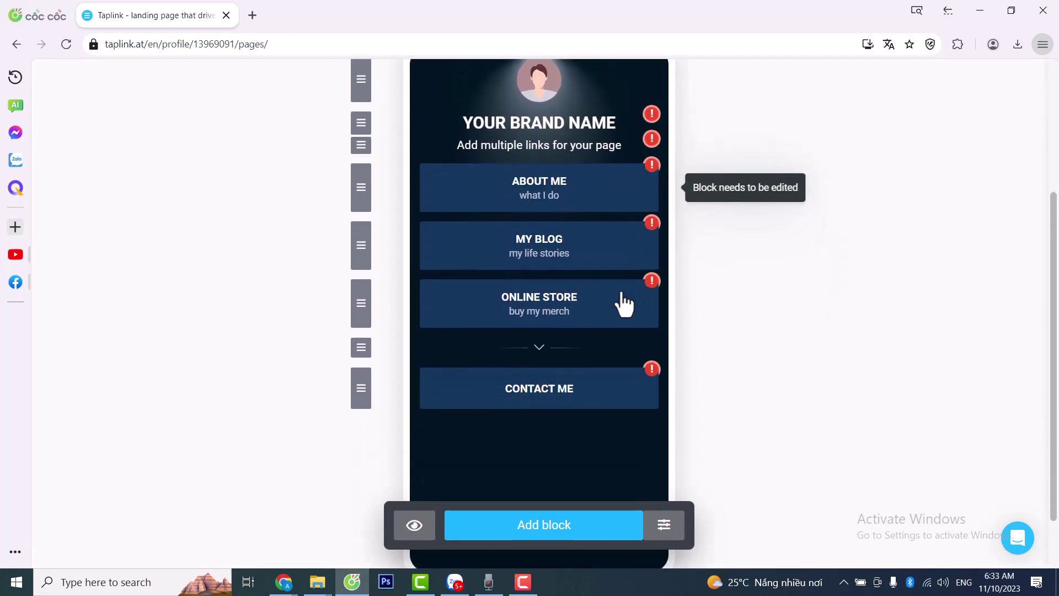
pyautogui.scroll(1, 640, 386)
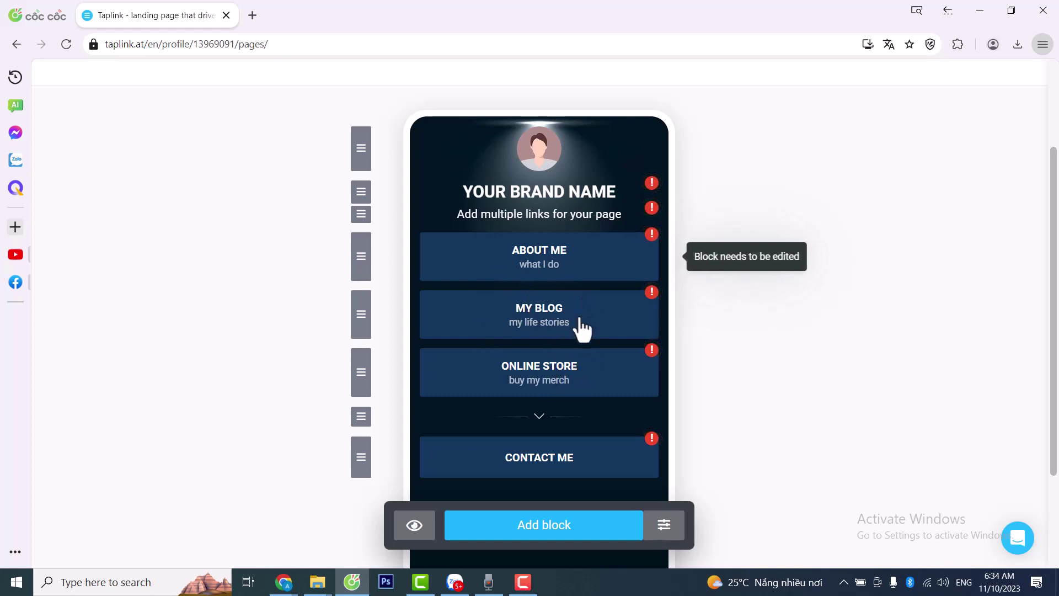
# - Look over the brand name, About Me, My Blog, Online Store and Contact Me blocks
pyautogui.scroll(-3, 532, 290)
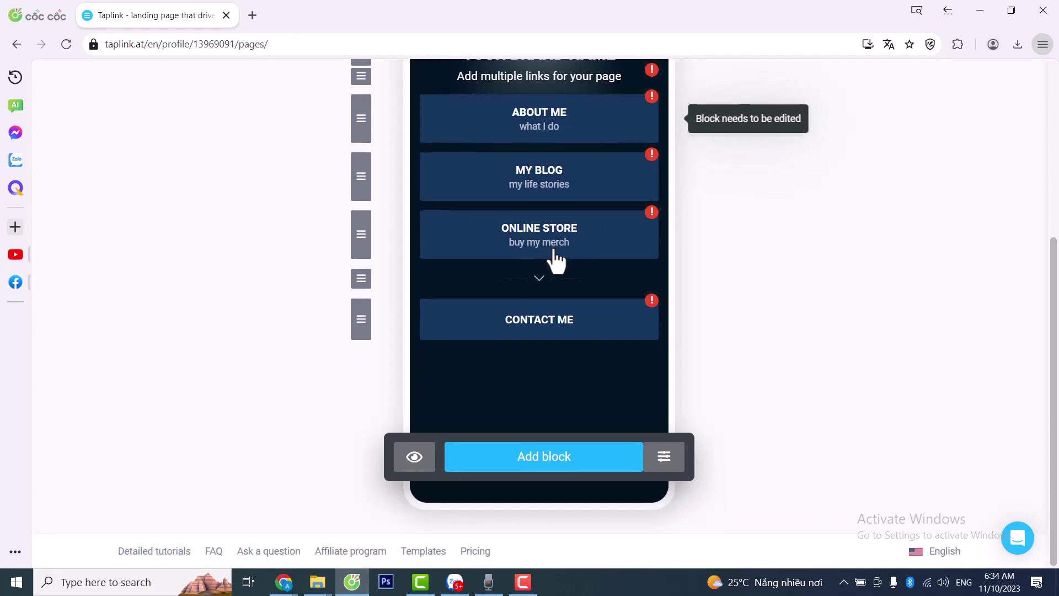
pyautogui.scroll(3, 556, 260)
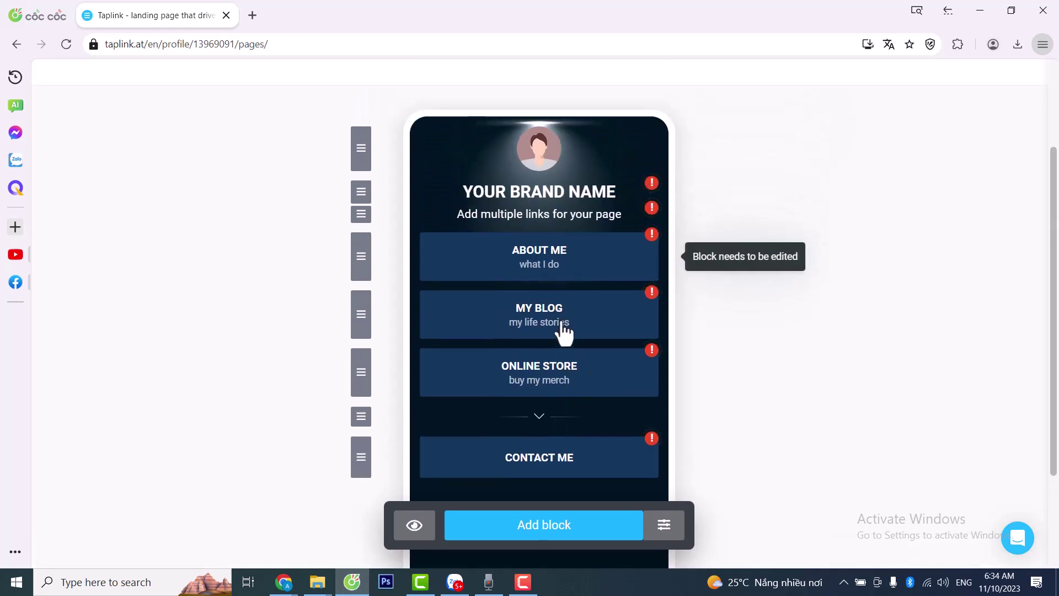
pyautogui.scroll(-3, 583, 395)
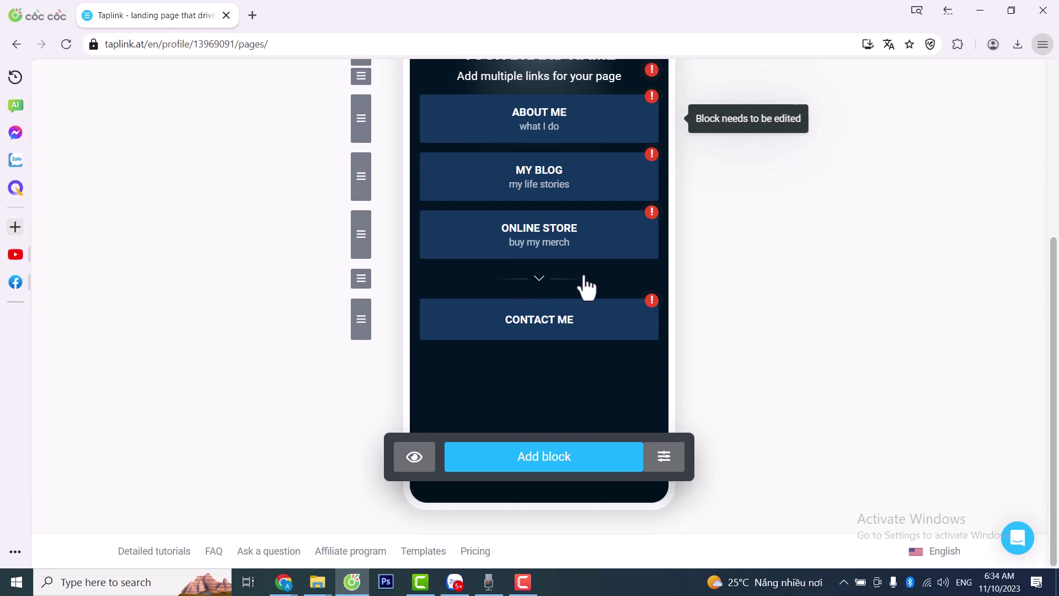
pyautogui.scroll(2, 587, 266)
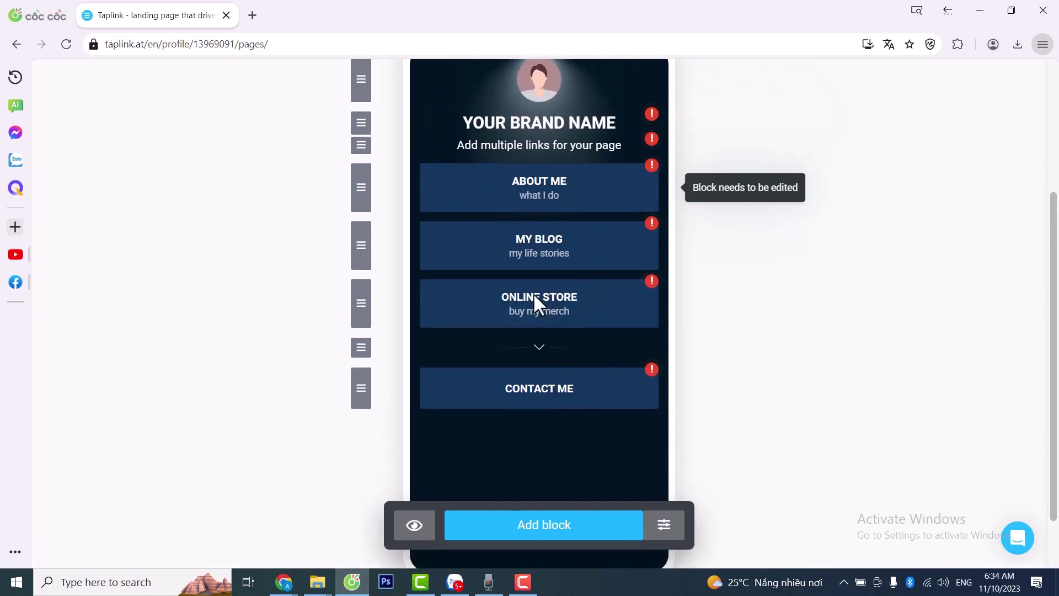
pyautogui.scroll(3, 594, 337)
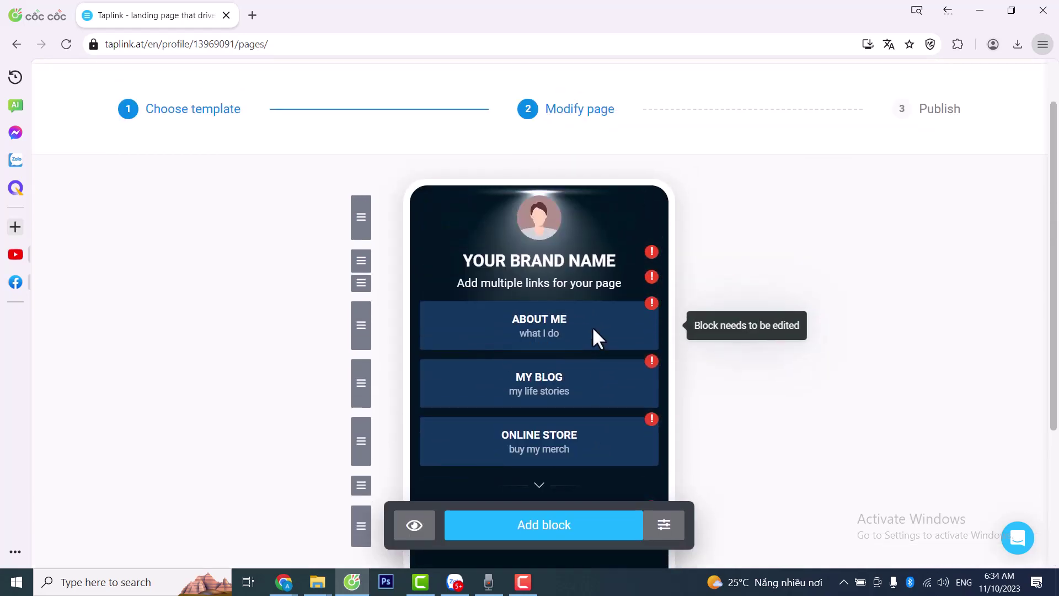
pyautogui.scroll(-3, 563, 313)
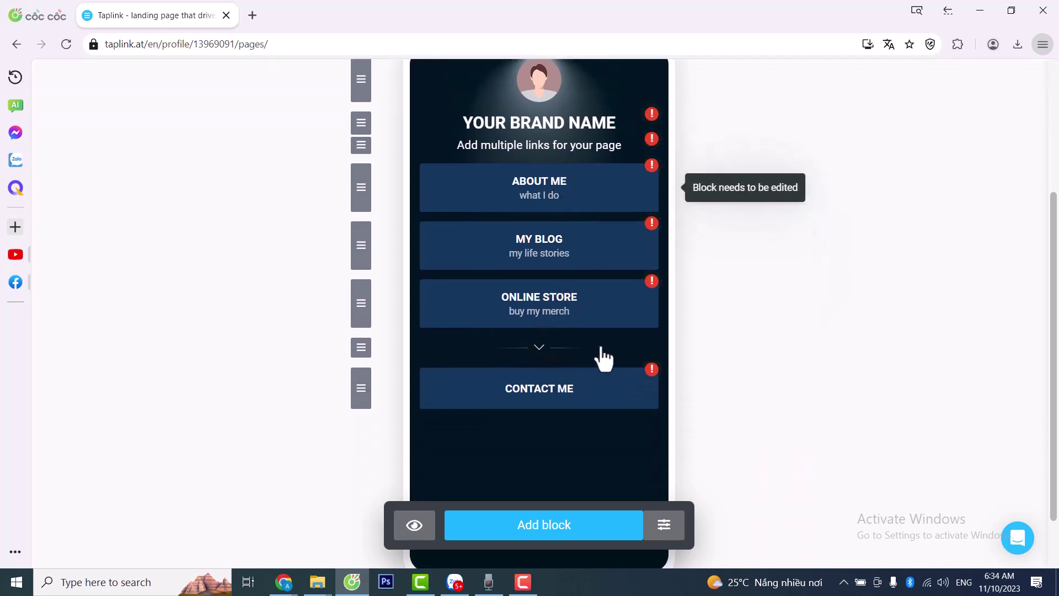
pyautogui.scroll(2, 435, 303)
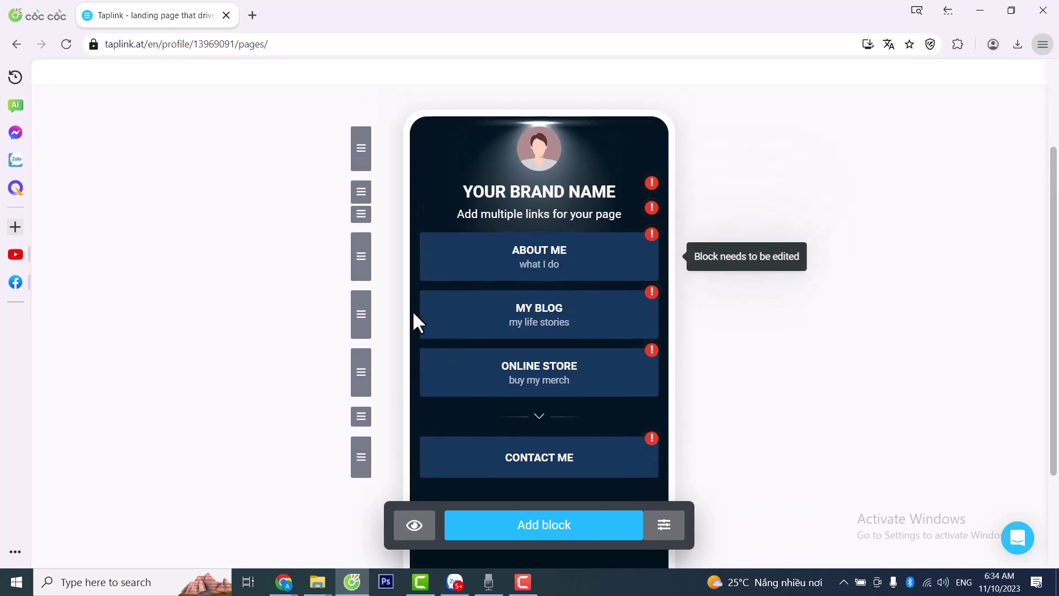
pyautogui.scroll(-3, 408, 319)
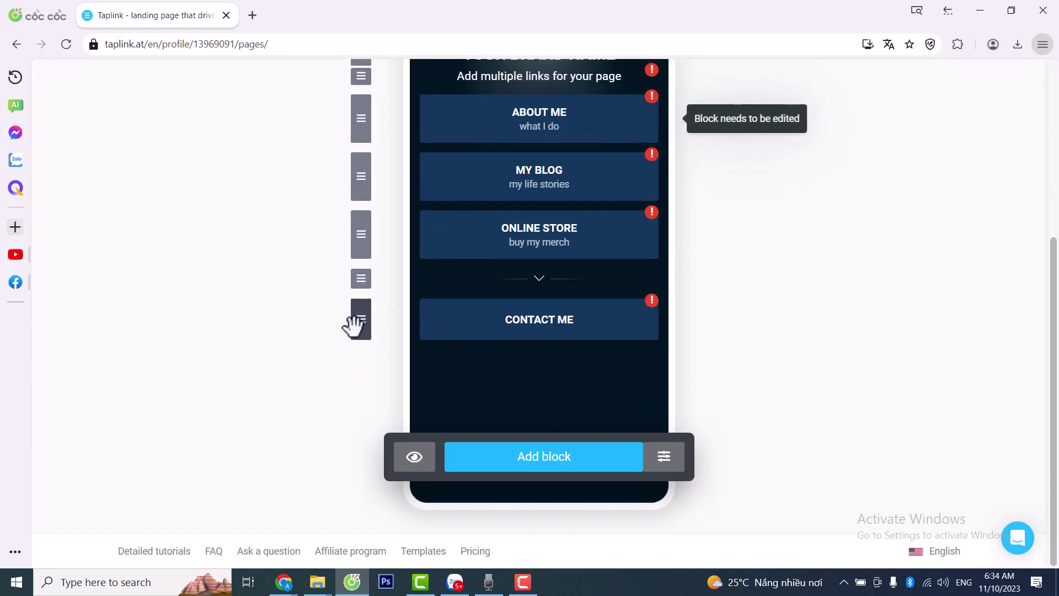
pyautogui.moveTo(363, 312); pyautogui.dragTo(369, 290)
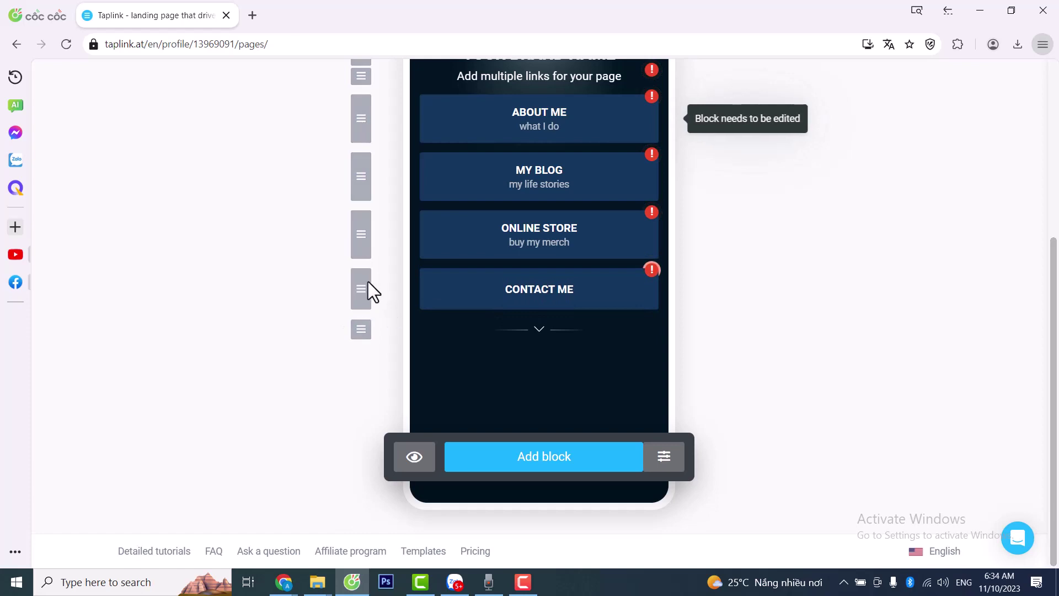
pyautogui.moveTo(357, 329); pyautogui.dragTo(381, 223)
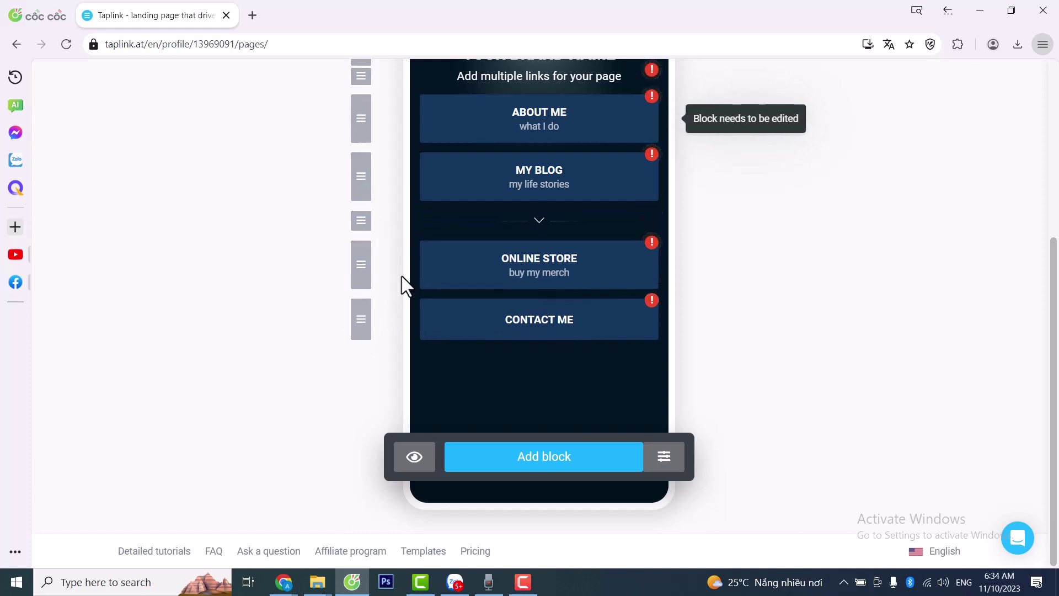
pyautogui.moveTo(384, 178); pyautogui.dragTo(384, 153)
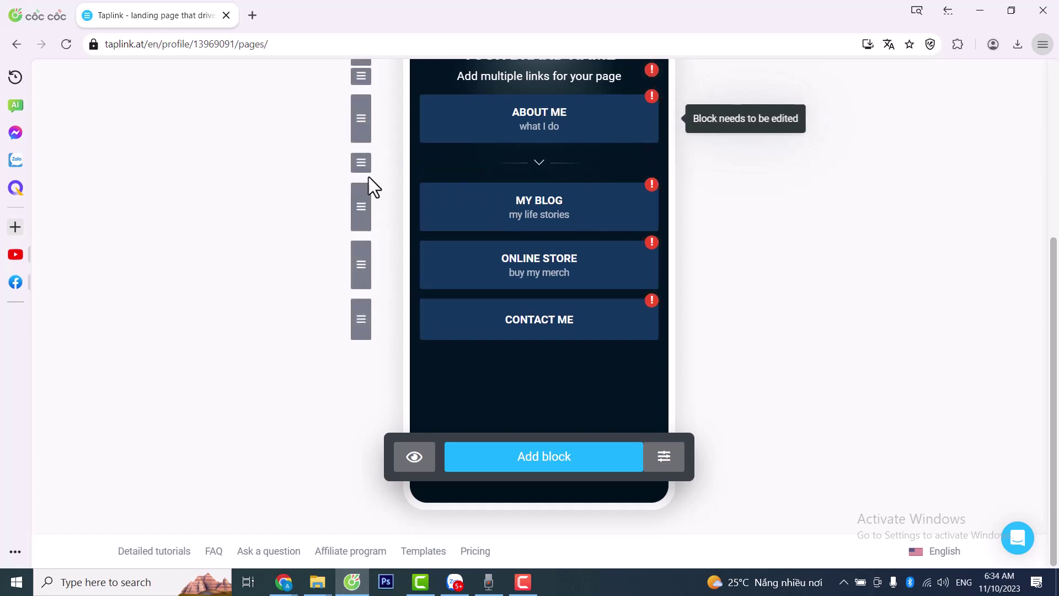
pyautogui.scroll(3, 377, 281)
pyautogui.scroll(-3, 425, 318)
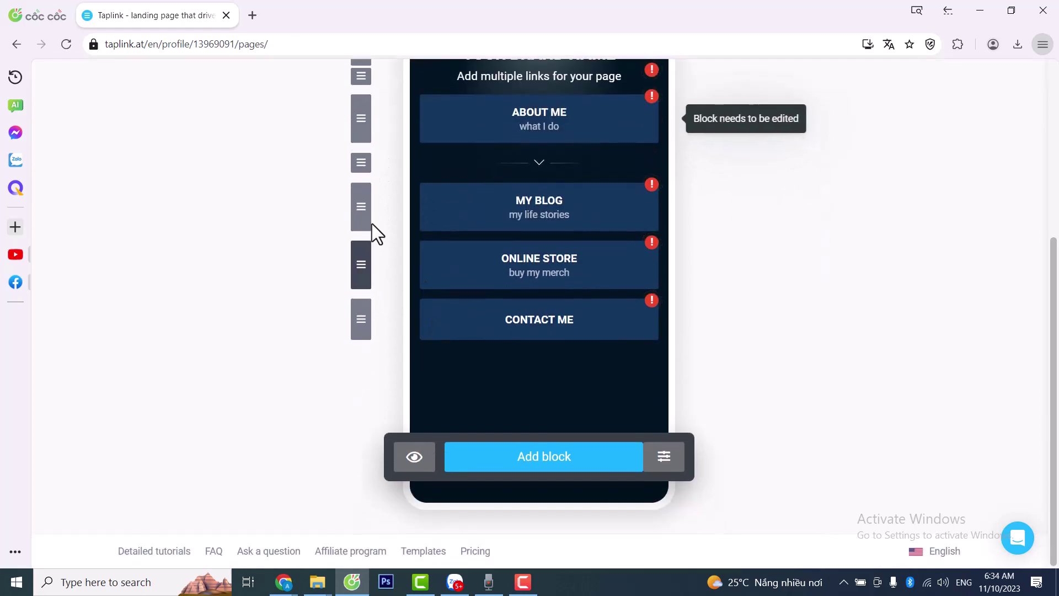
pyautogui.moveTo(359, 163); pyautogui.dragTo(362, 280)
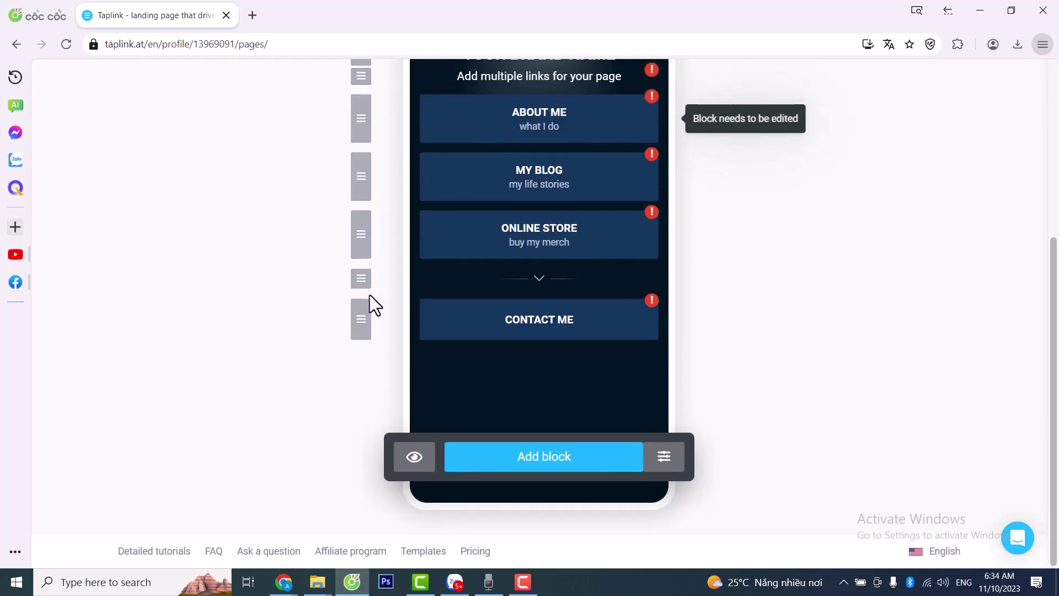
pyautogui.scroll(3, 662, 358)
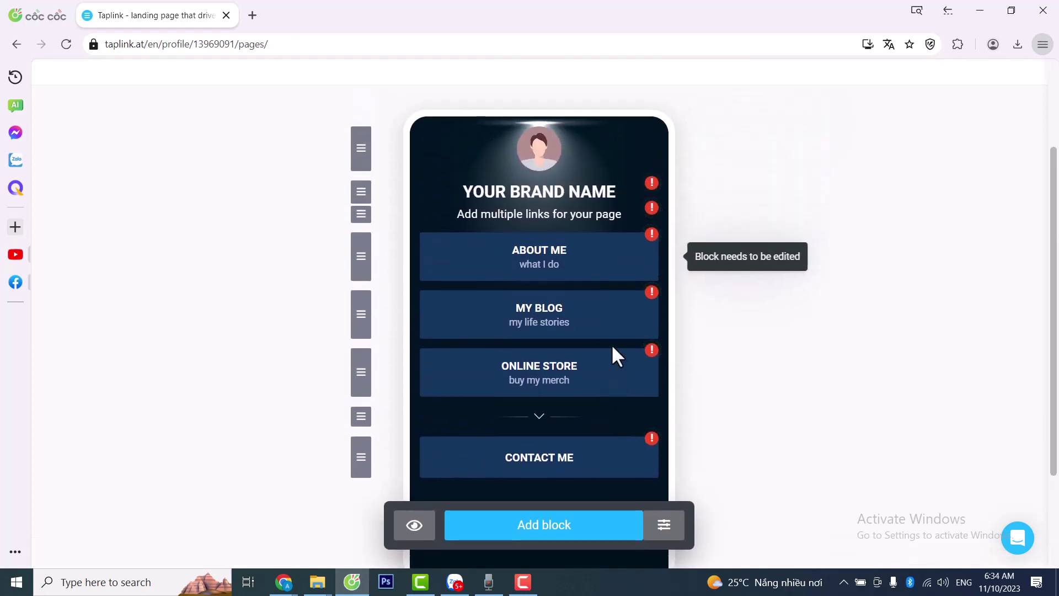
pyautogui.scroll(-3, 611, 343)
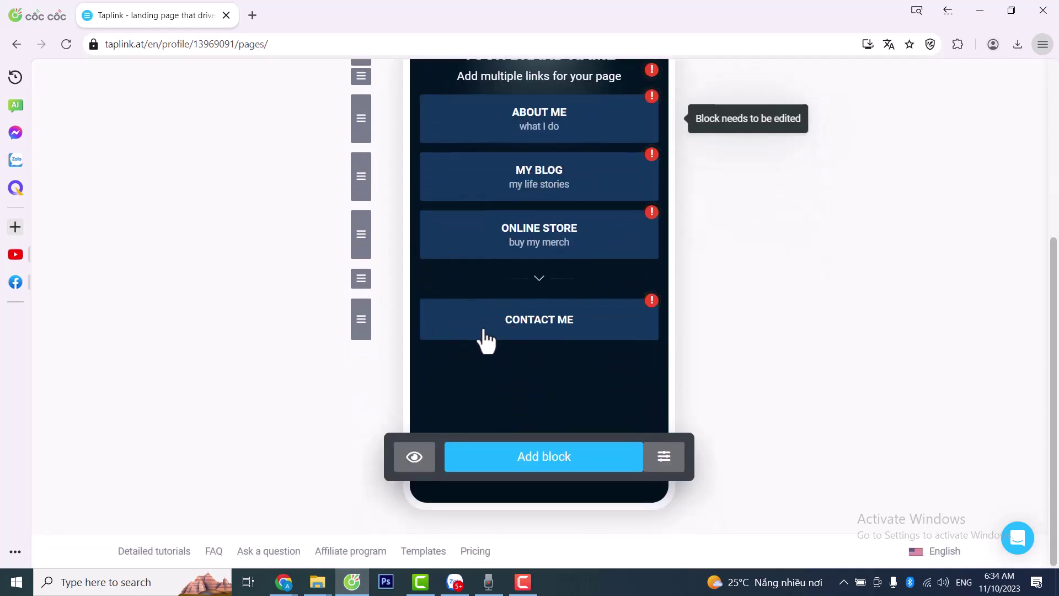
pyautogui.scroll(2, 470, 336)
pyautogui.scroll(3, 470, 338)
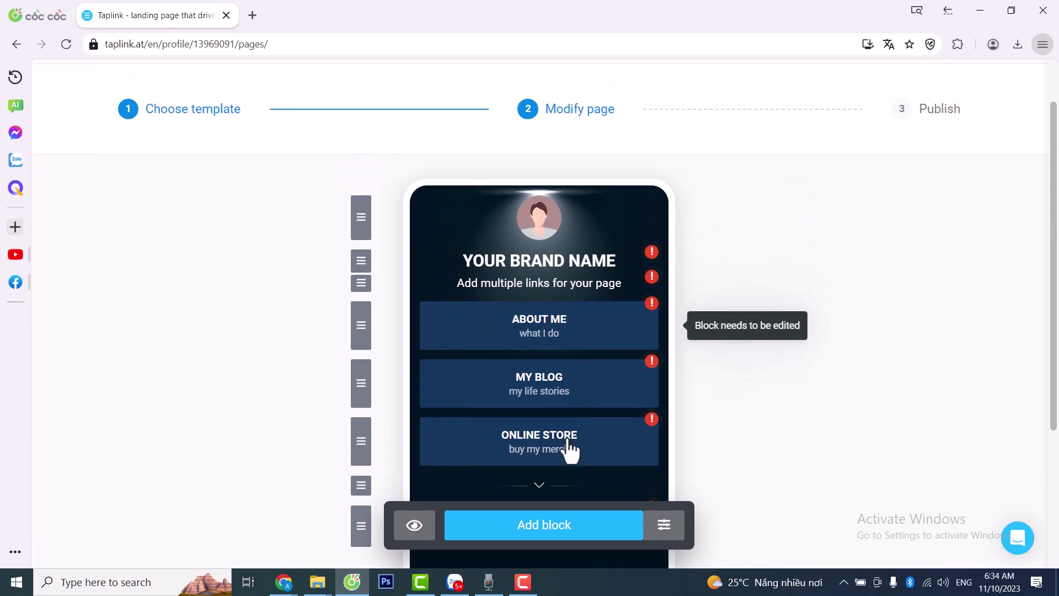
# - Open the avatar block and check its Settings and Section tabs
pyautogui.click(540, 218)
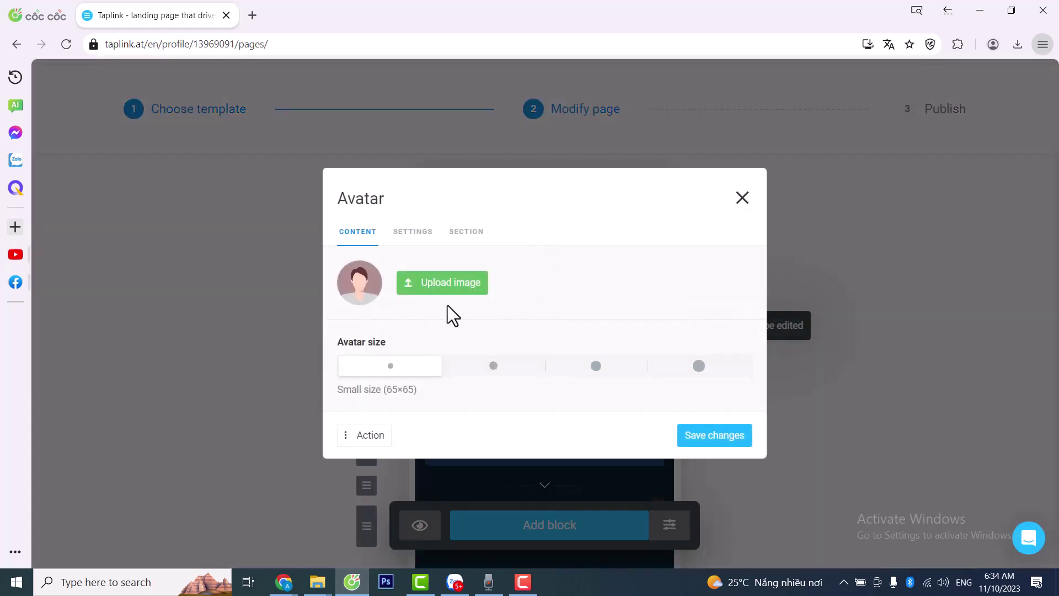
pyautogui.click(415, 234)
pyautogui.click(475, 263)
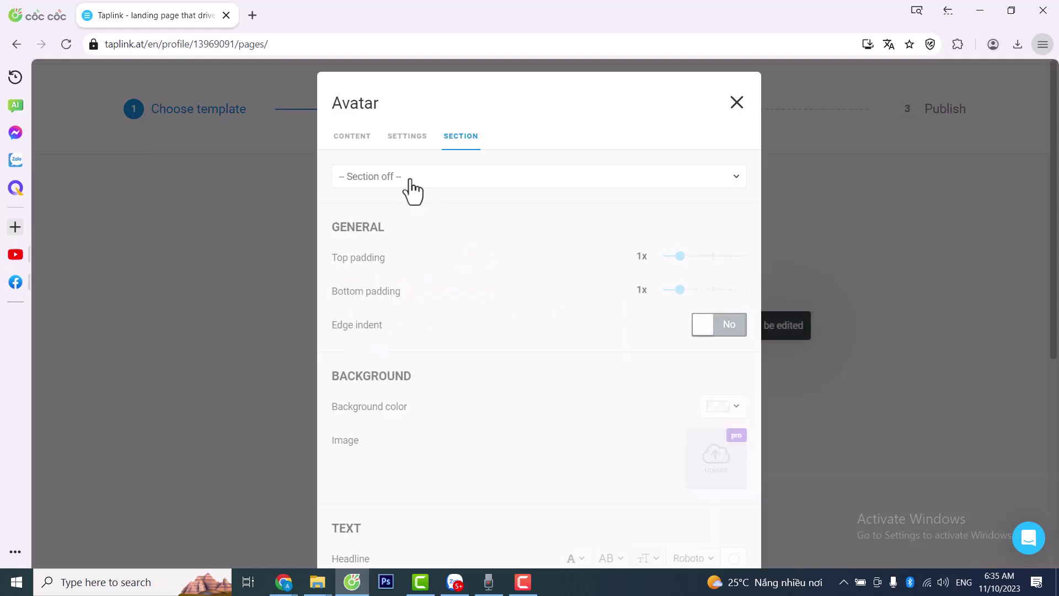
pyautogui.click(348, 138)
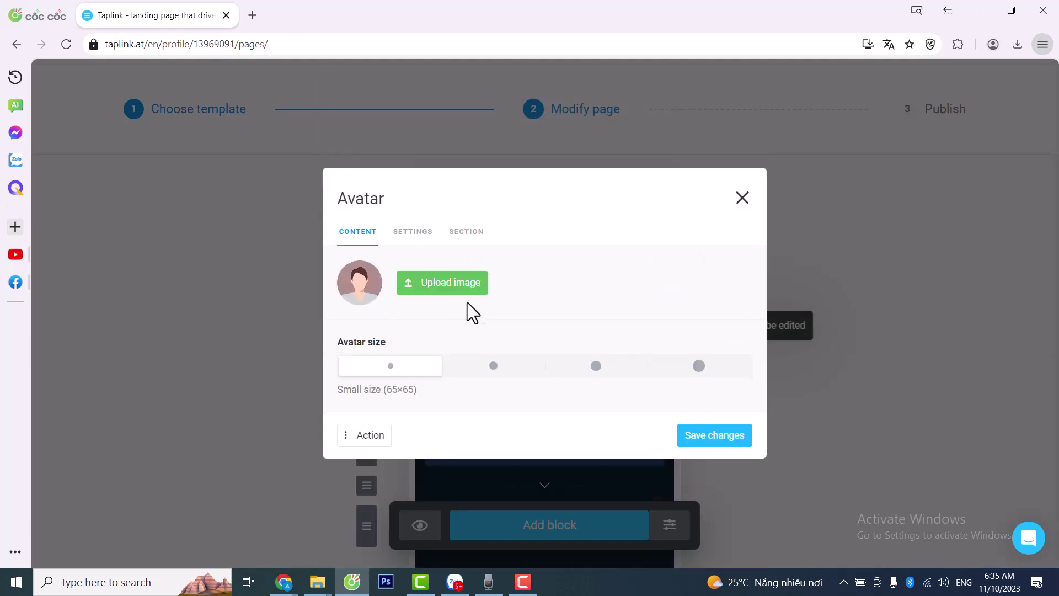
# - Upload the gspartners lion-crown logo as the new avatar image
pyautogui.click(440, 286)
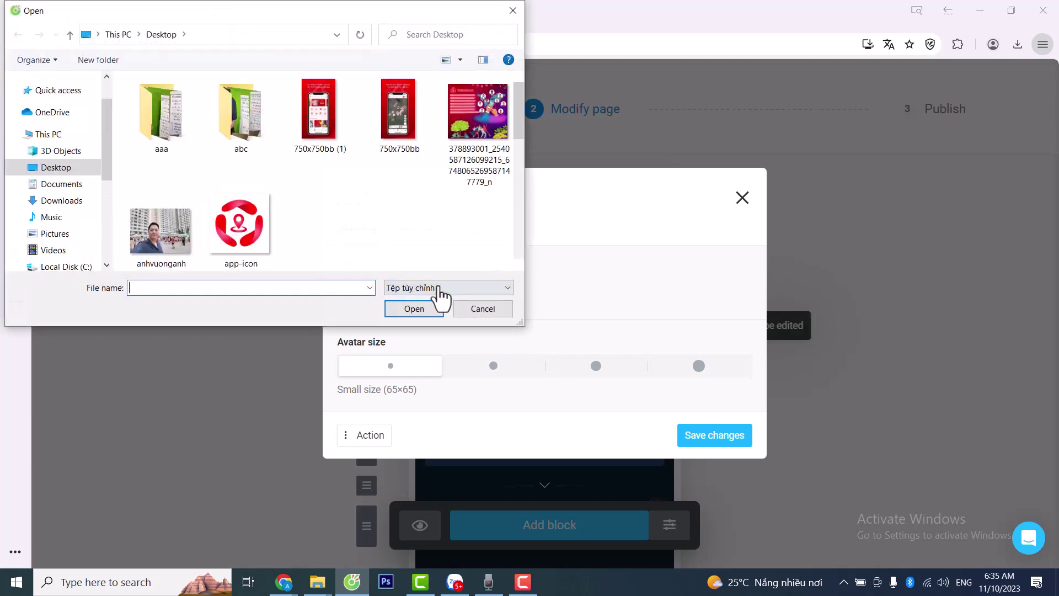
pyautogui.scroll(-1, 362, 192)
pyautogui.scroll(-1, 126, 124)
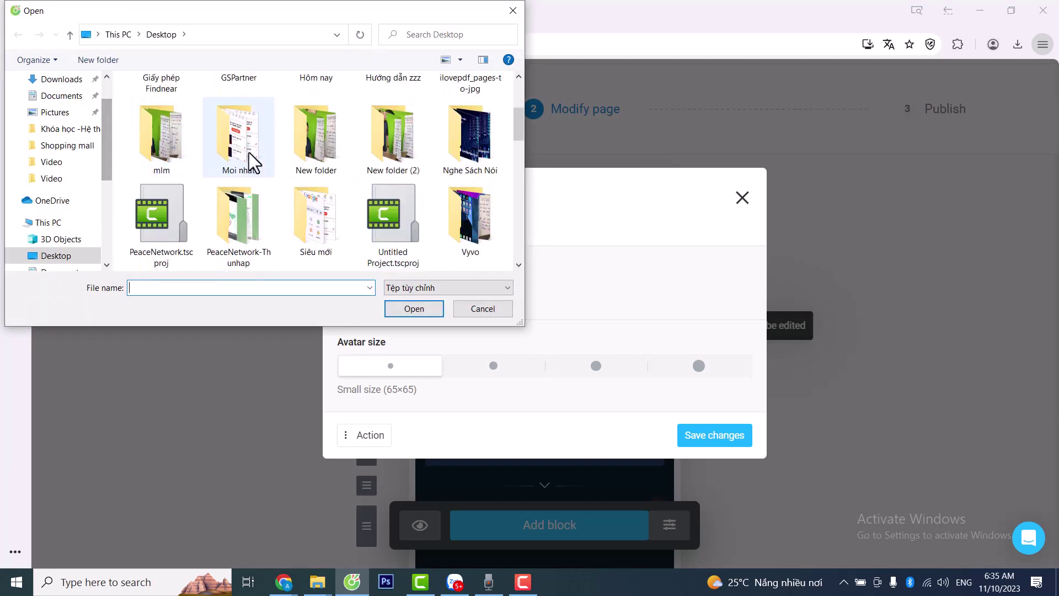
pyautogui.scroll(-3, 304, 155)
pyautogui.scroll(2, 380, 180)
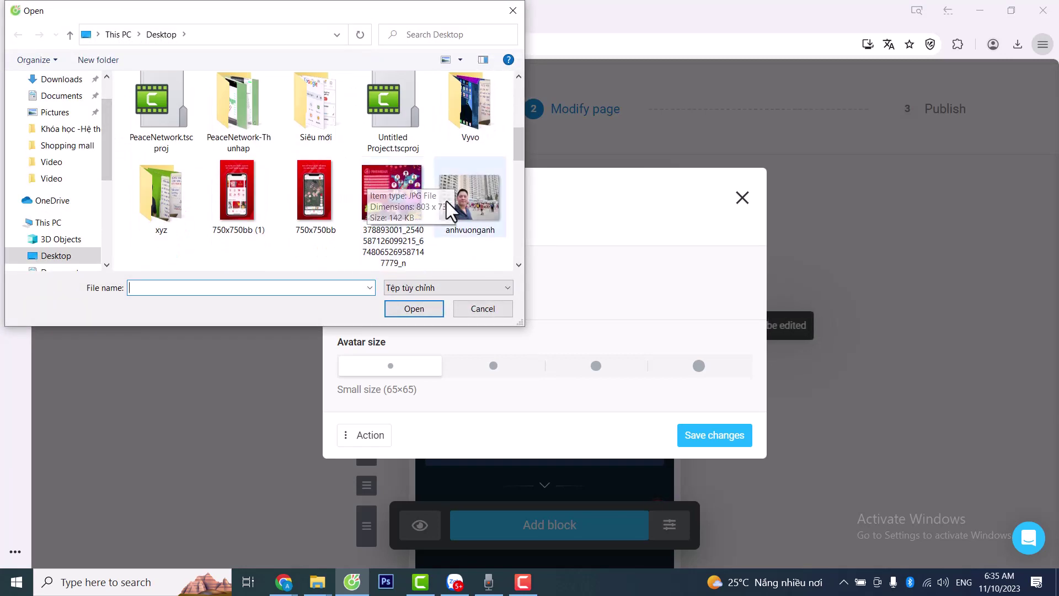
pyautogui.scroll(-2, 448, 201)
pyautogui.doubleClick(465, 130)
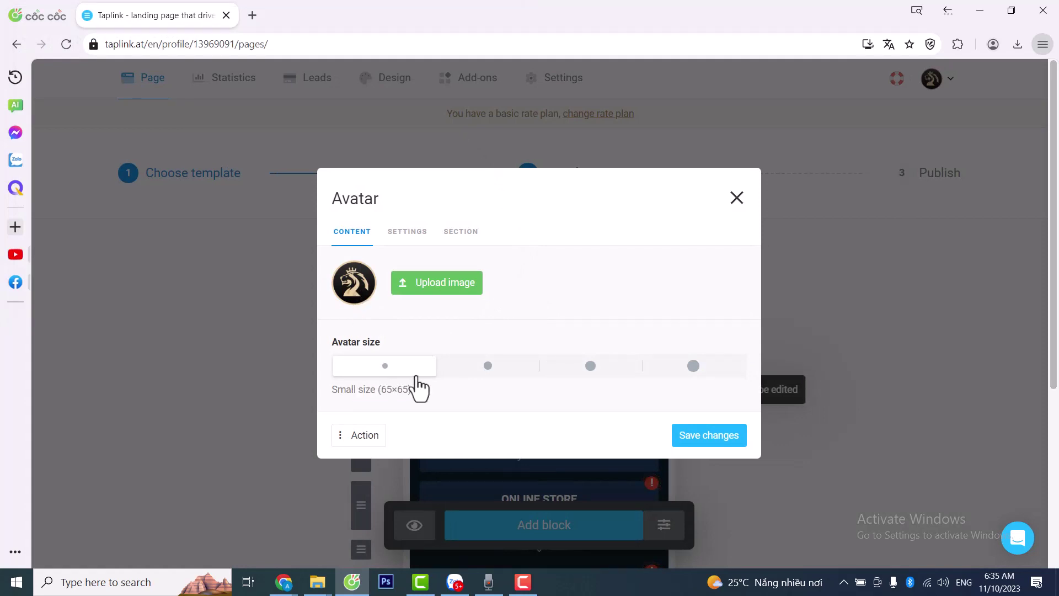
# - Set the avatar size to Very large (150×150)
pyautogui.click(487, 366)
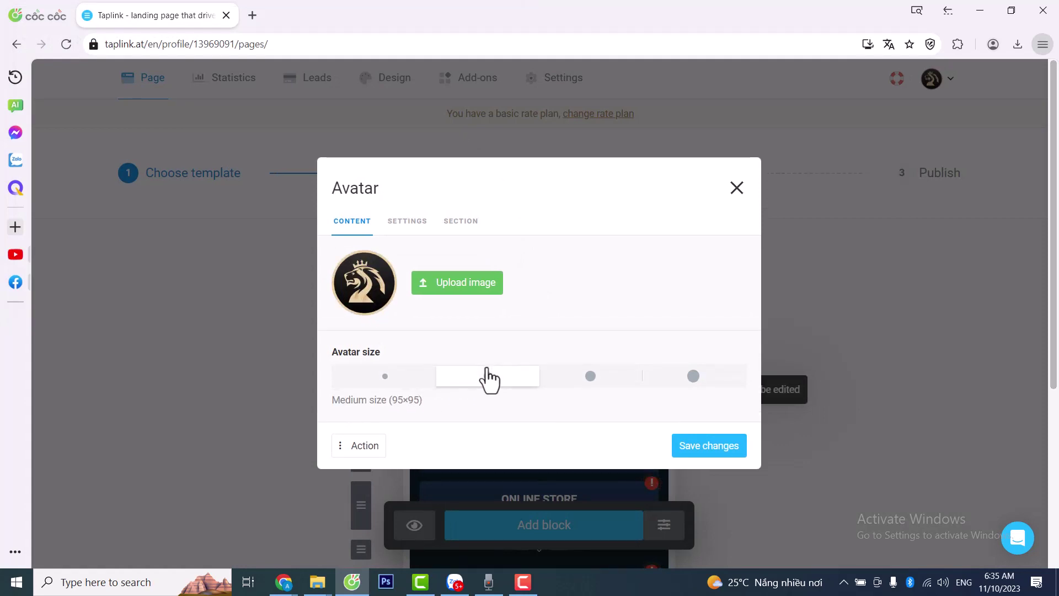
pyautogui.click(591, 375)
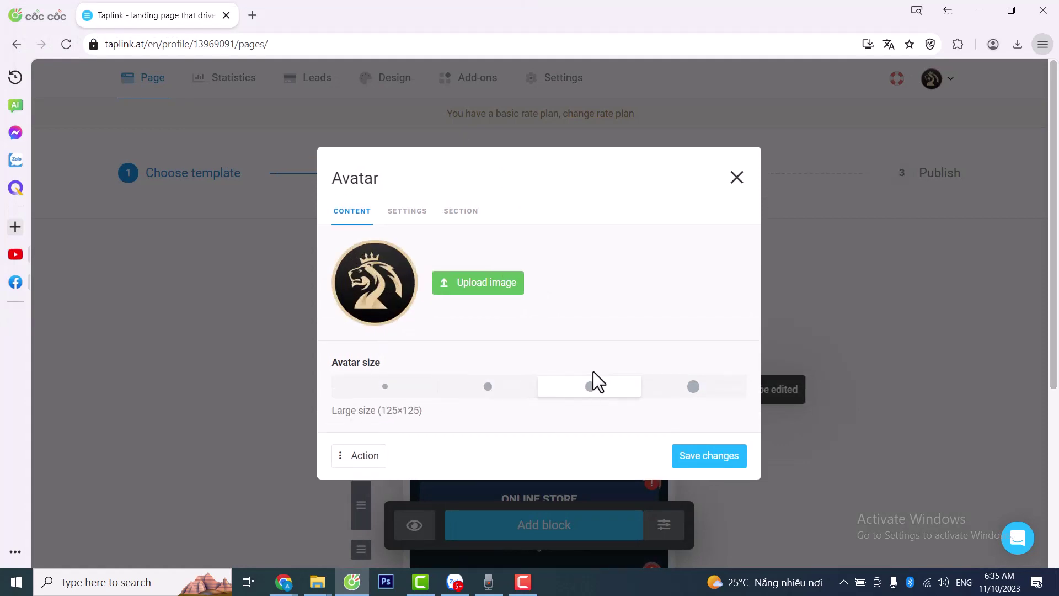
pyautogui.click(700, 391)
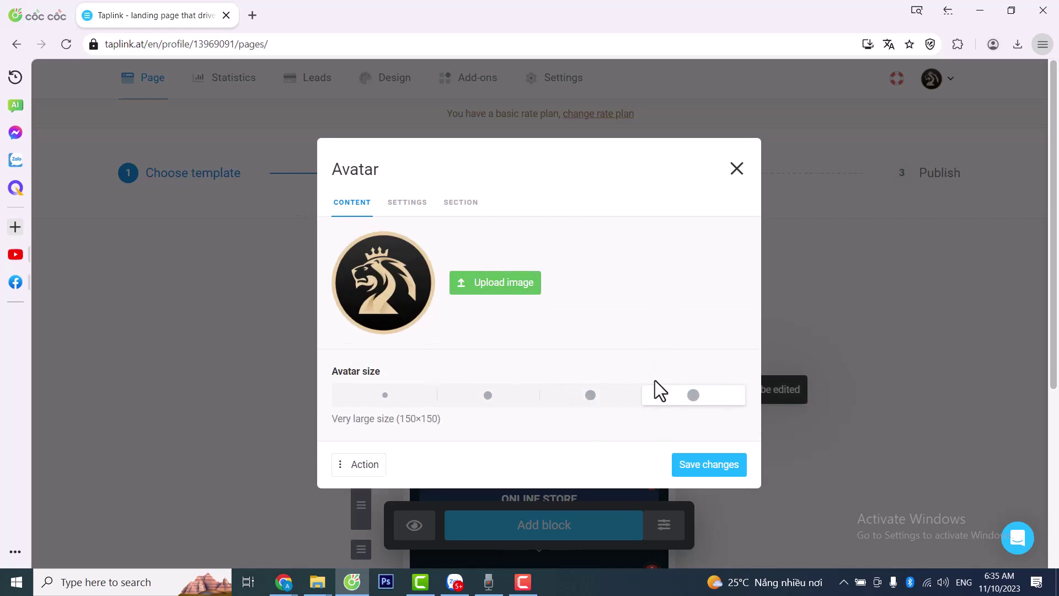
pyautogui.click(341, 466)
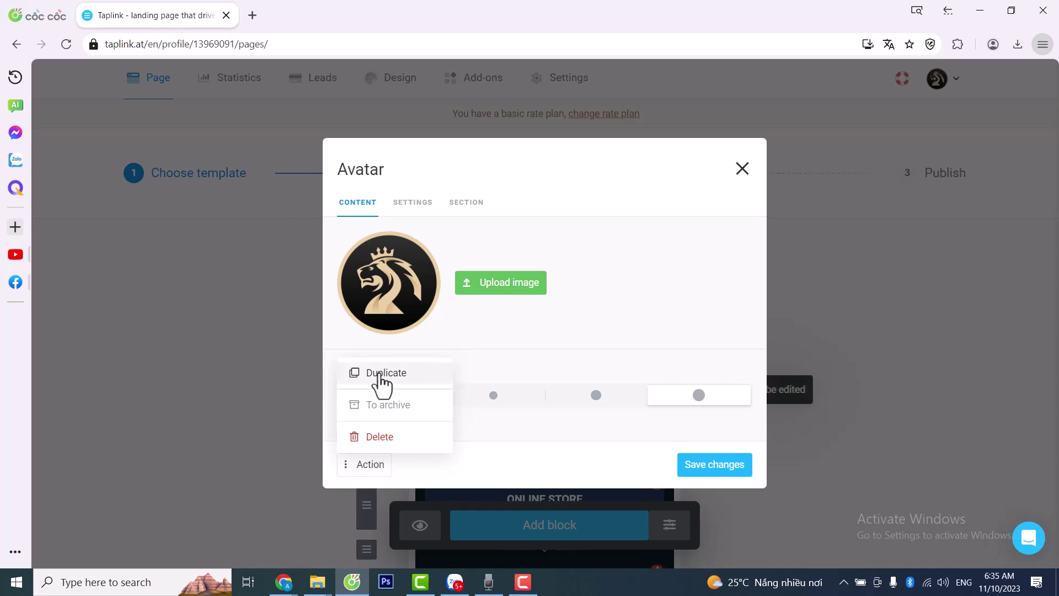
pyautogui.click(507, 336)
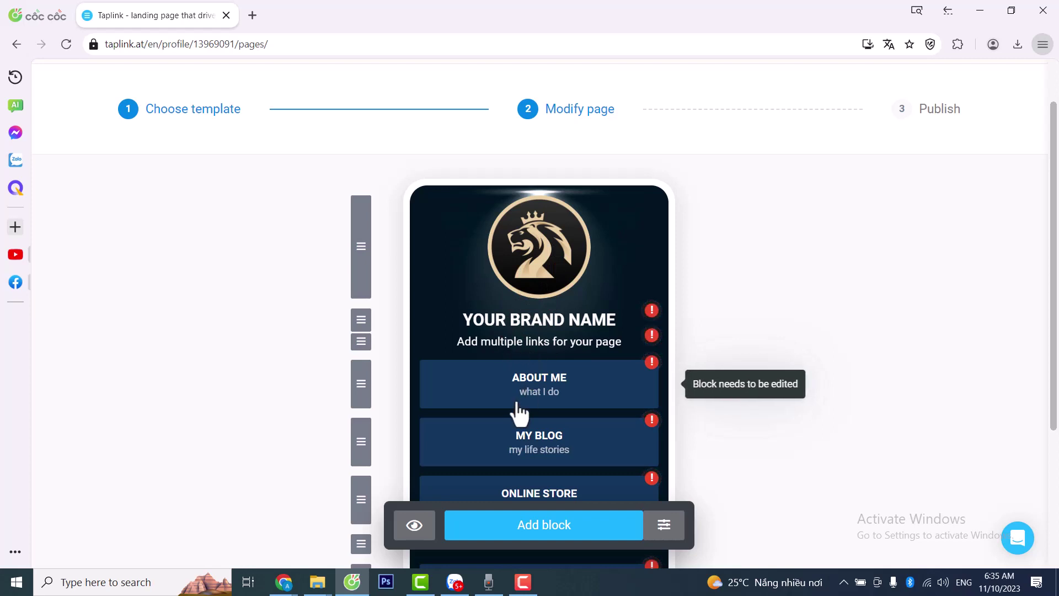
pyautogui.click(536, 325)
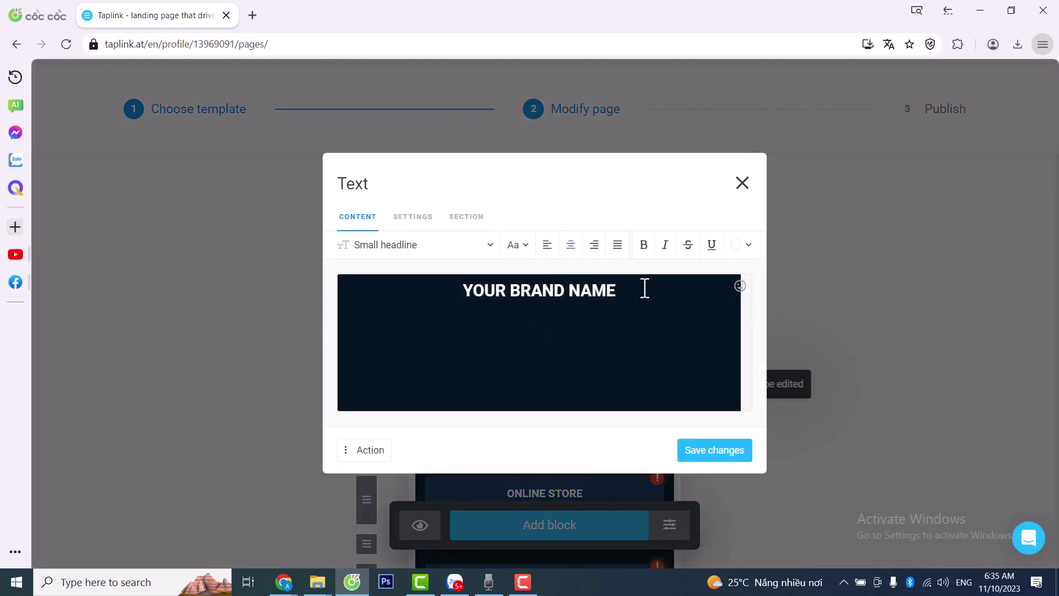
# - Replace the YOUR BRAND NAME placeholder with the owner's full name
pyautogui.moveTo(644, 288); pyautogui.dragTo(409, 301)
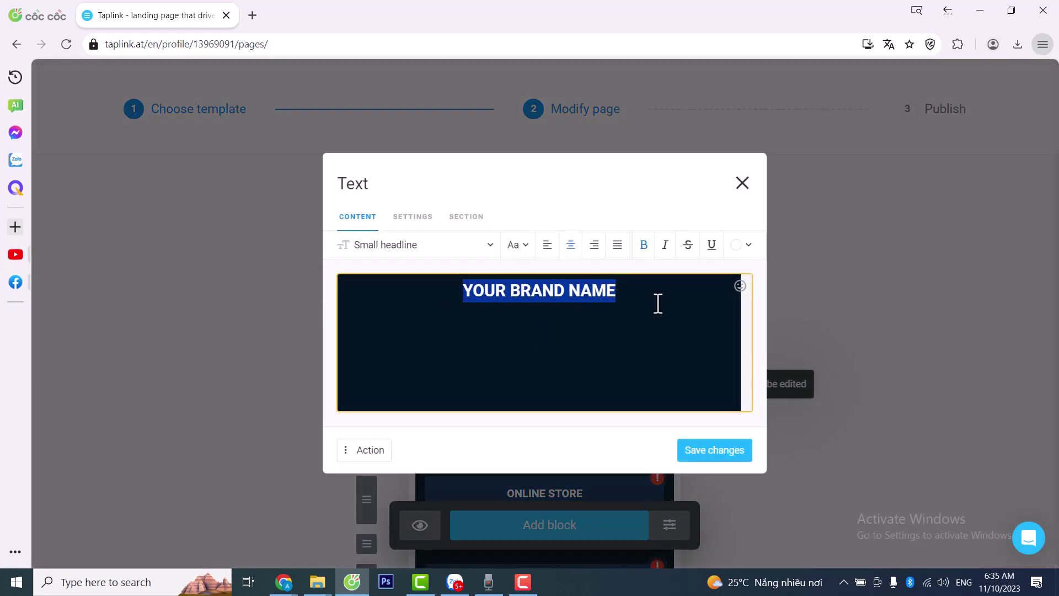
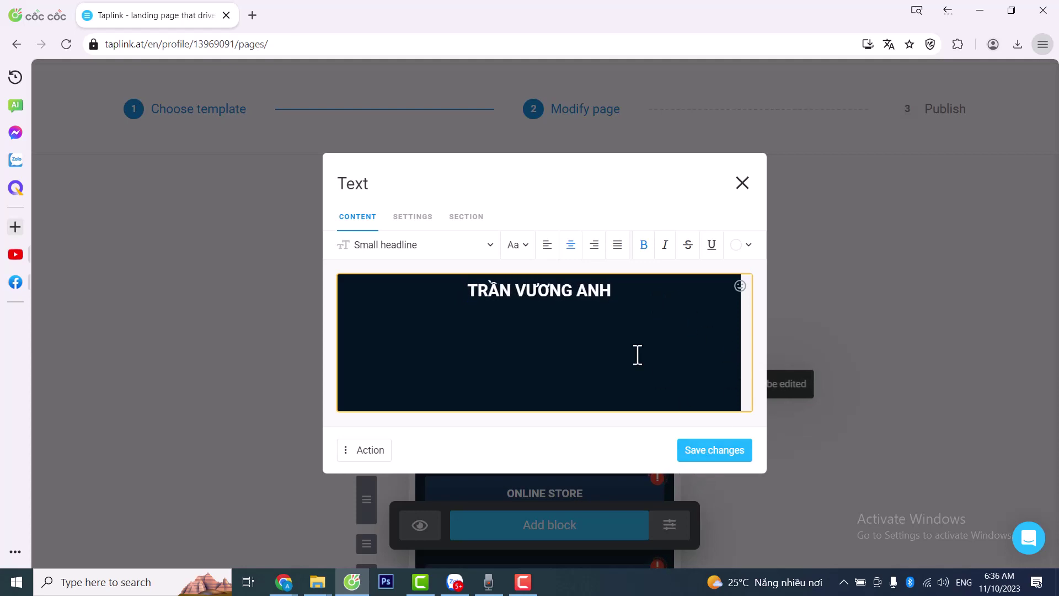
pyautogui.moveTo(626, 276); pyautogui.dragTo(465, 302)
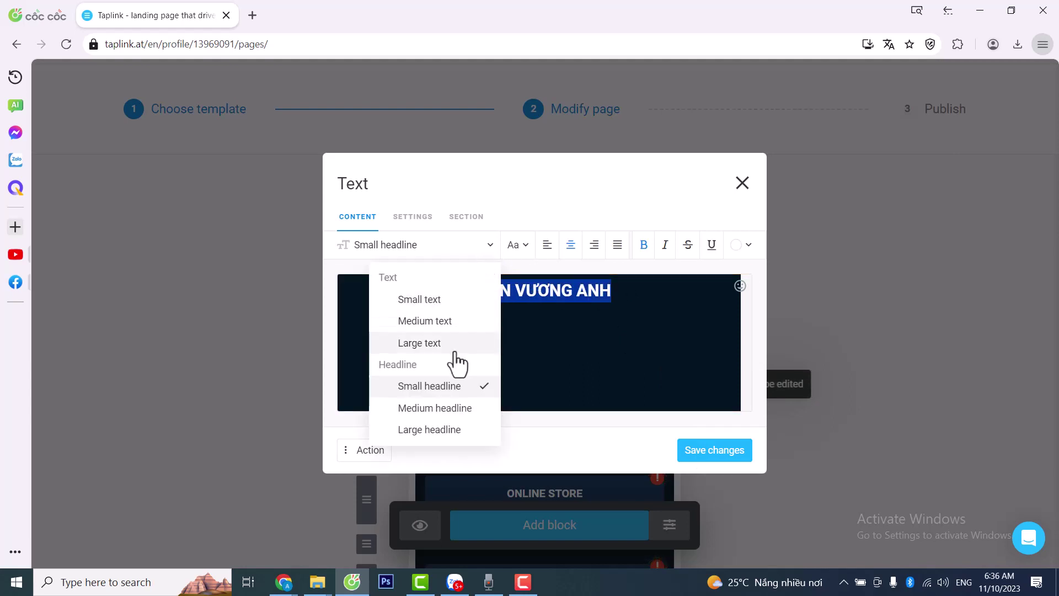
pyautogui.click(445, 408)
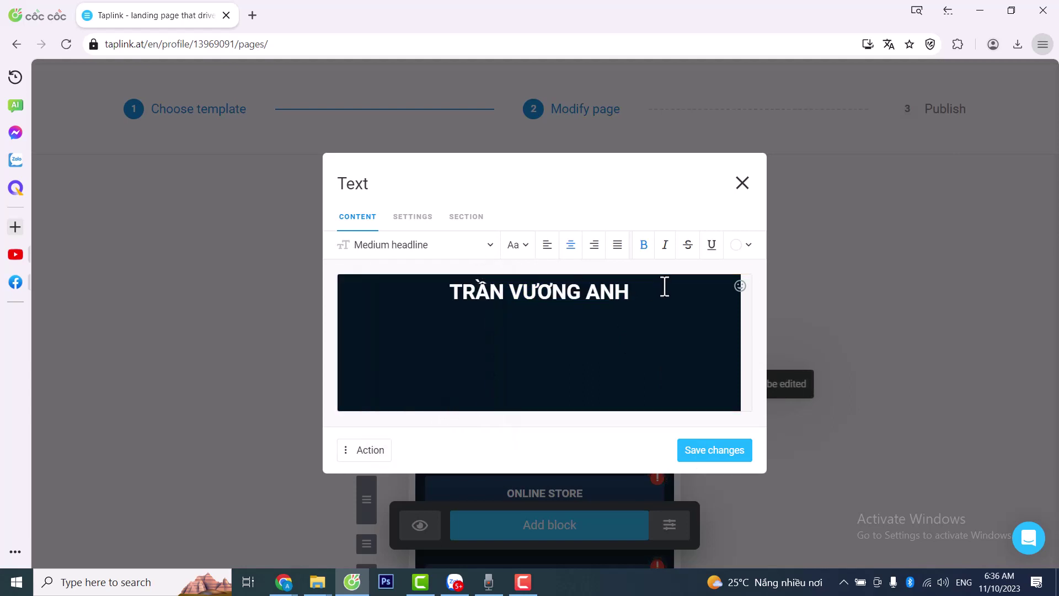
# - Try Medium and Large headline styles on the name, returning to Small headline
pyautogui.moveTo(664, 286); pyautogui.dragTo(454, 293)
pyautogui.click(490, 244)
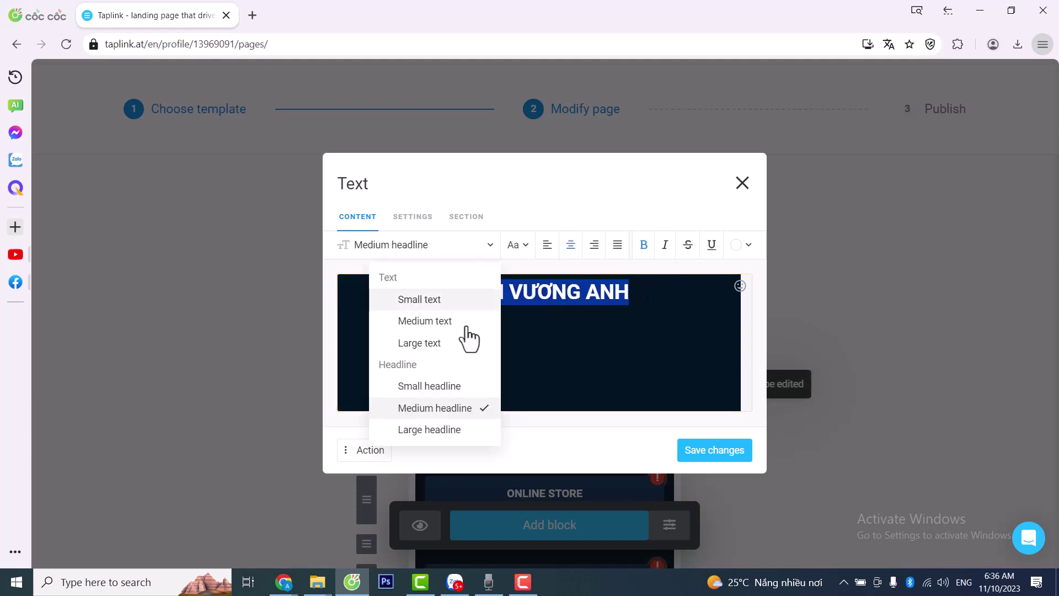
pyautogui.click(433, 430)
pyautogui.click(490, 251)
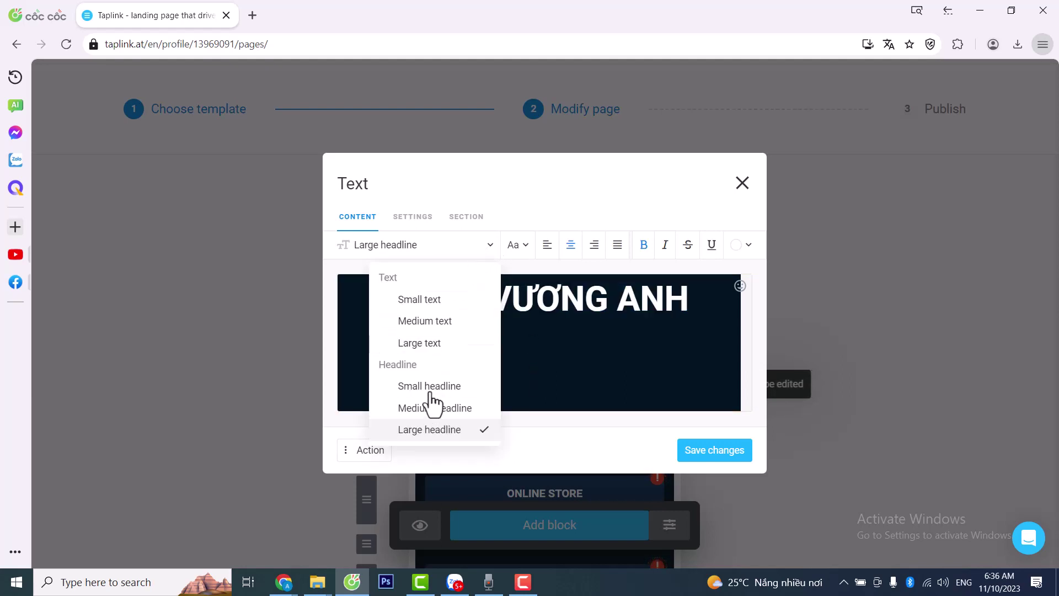
pyautogui.click(438, 387)
pyautogui.click(477, 356)
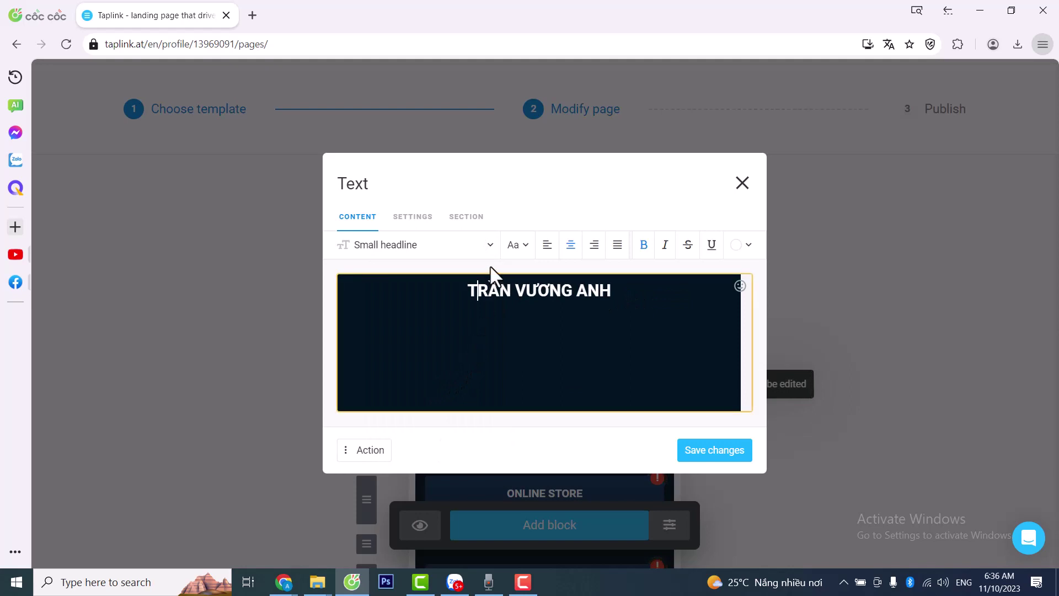
pyautogui.moveTo(628, 291); pyautogui.dragTo(491, 277)
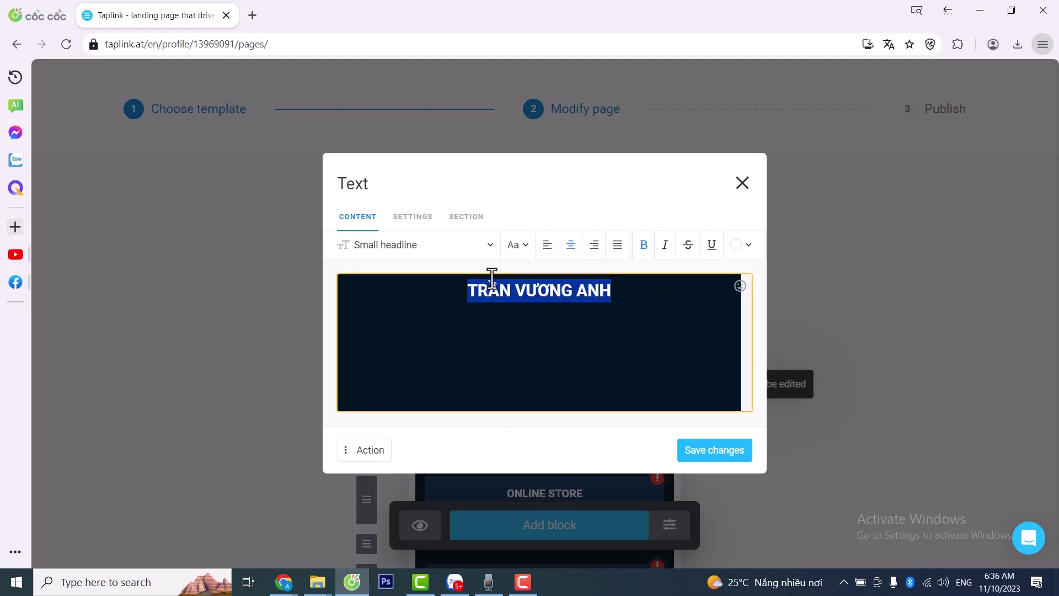
pyautogui.click(490, 245)
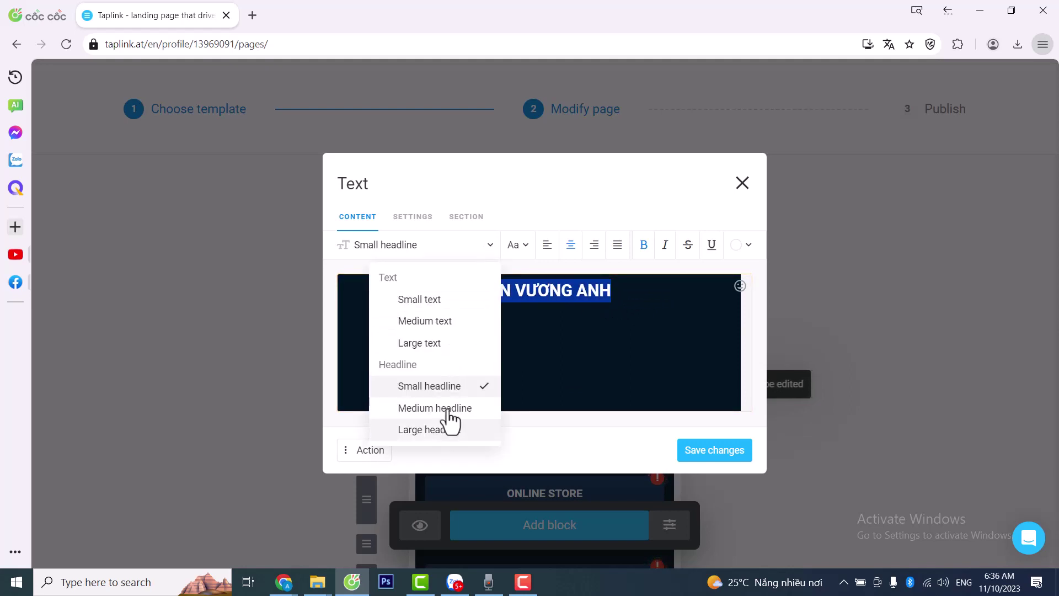
pyautogui.click(655, 298)
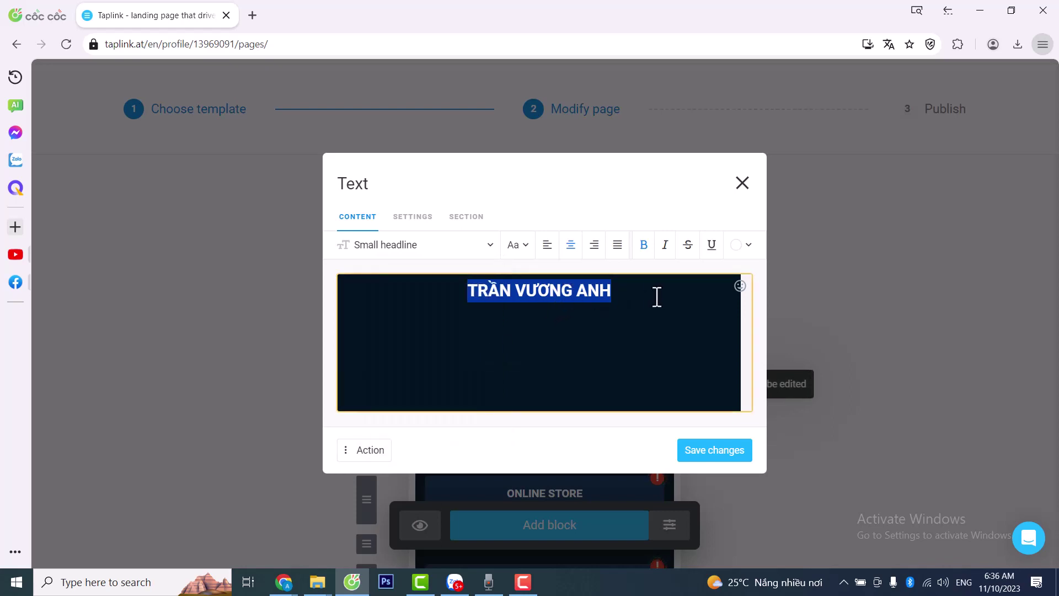
pyautogui.moveTo(602, 293); pyautogui.dragTo(436, 293)
pyautogui.click(548, 296)
# - Cycle the name through small, medium and large text, ending on Small headline
pyautogui.click(449, 247)
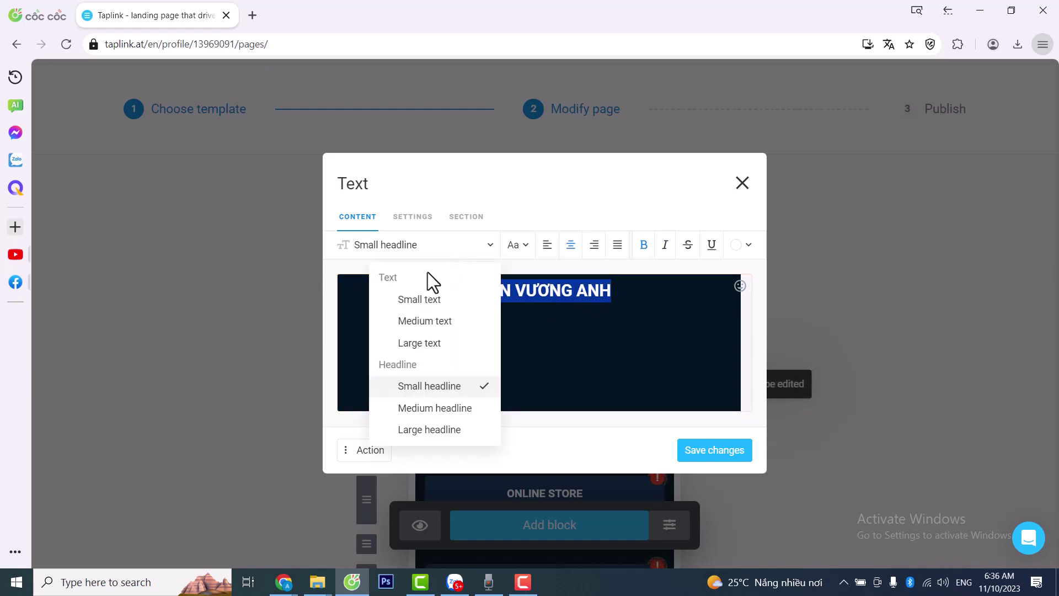
pyautogui.click(416, 301)
pyautogui.click(549, 333)
pyautogui.click(487, 247)
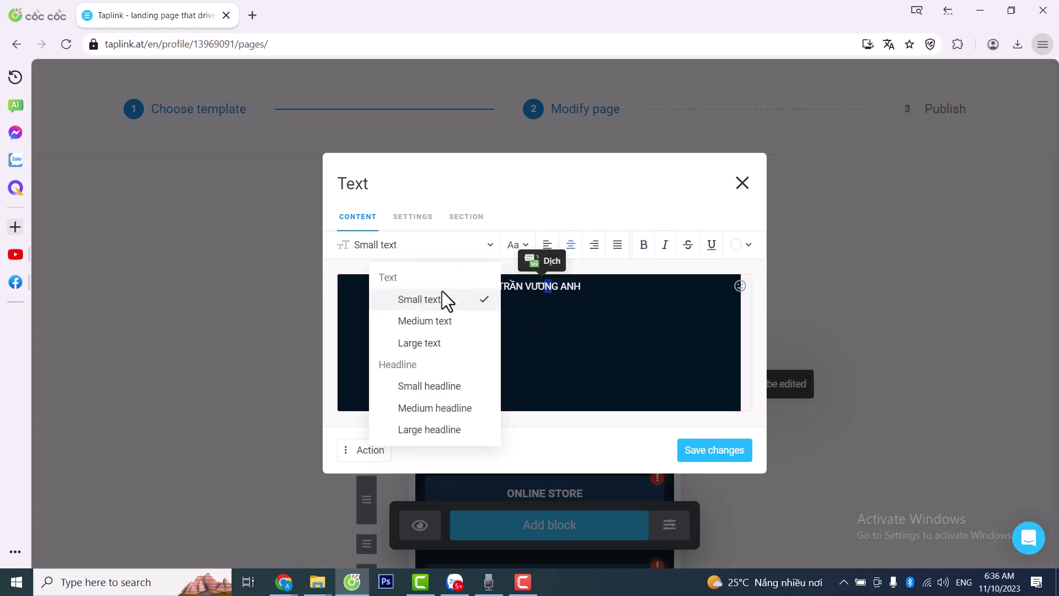
pyautogui.click(436, 322)
pyautogui.click(484, 248)
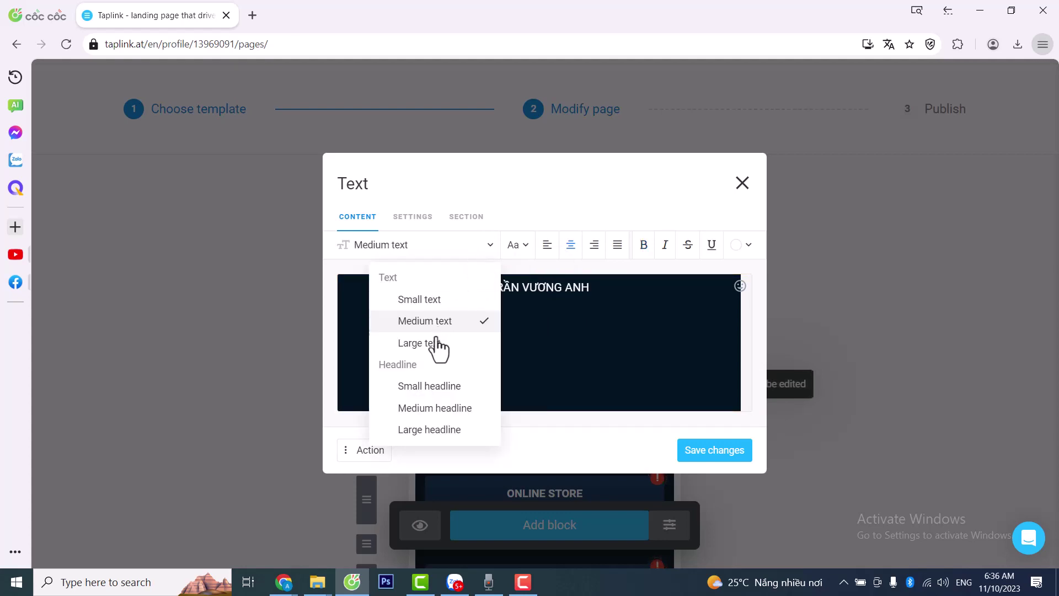
pyautogui.click(433, 344)
pyautogui.click(489, 247)
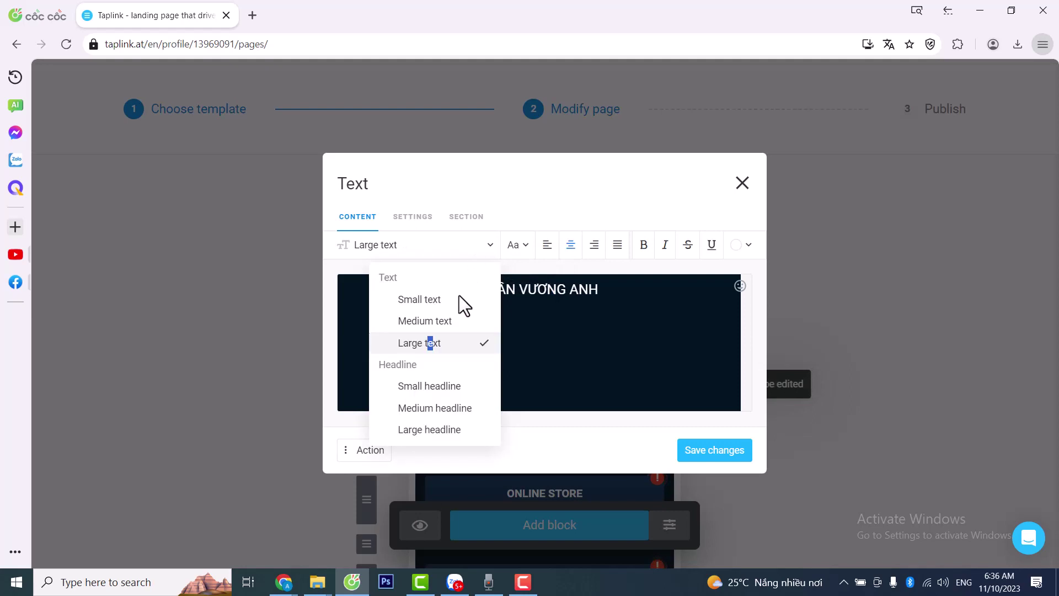
pyautogui.click(434, 388)
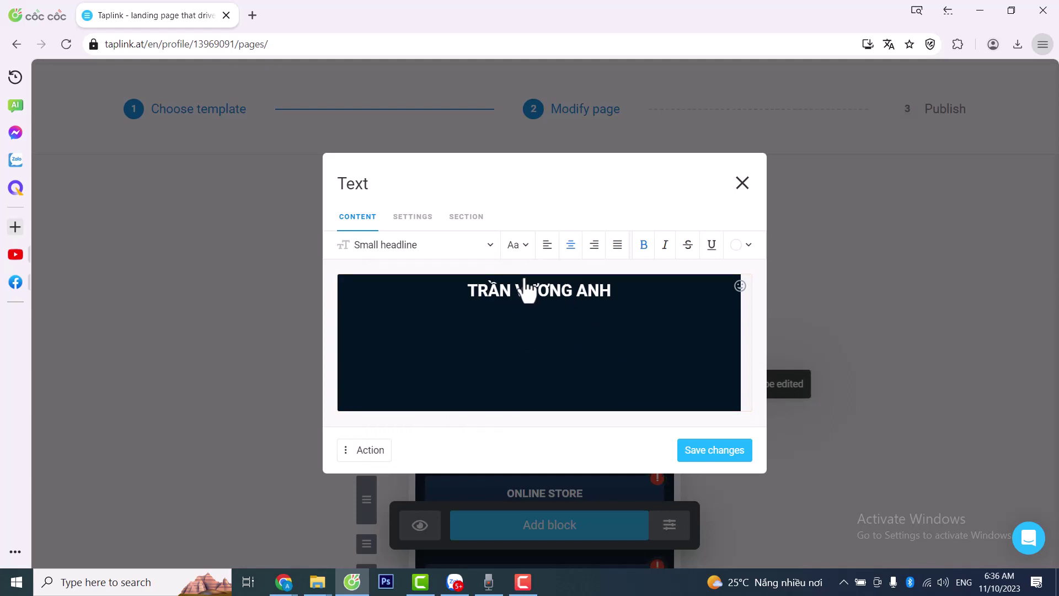
# - Set the name heading font to Open Sans Condensed after trying Merriweather
pyautogui.click(519, 249)
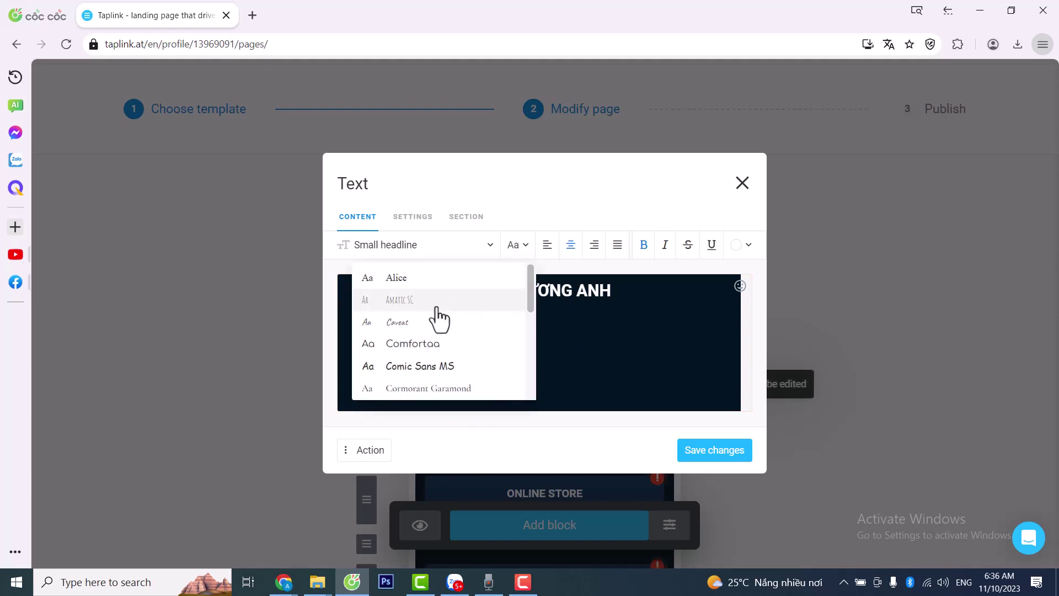
pyautogui.scroll(-6, 433, 315)
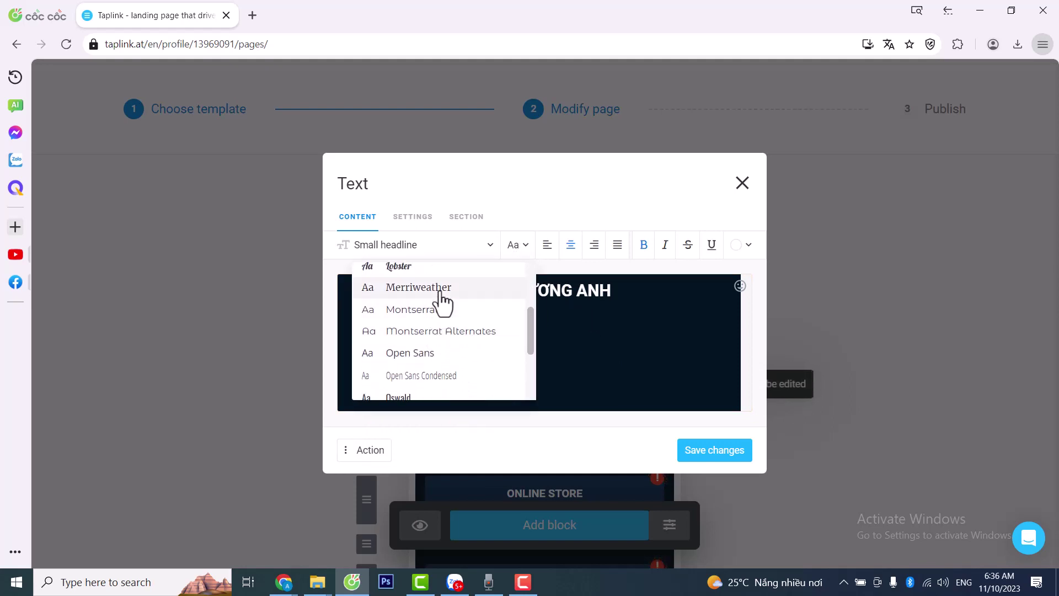
pyautogui.click(436, 288)
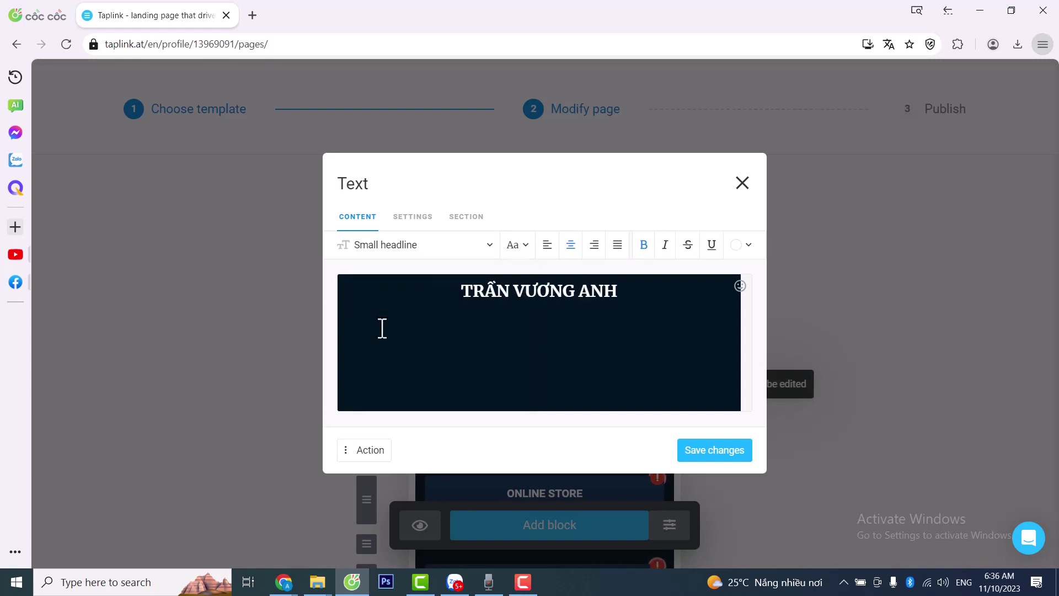
pyautogui.click(527, 245)
pyautogui.click(440, 376)
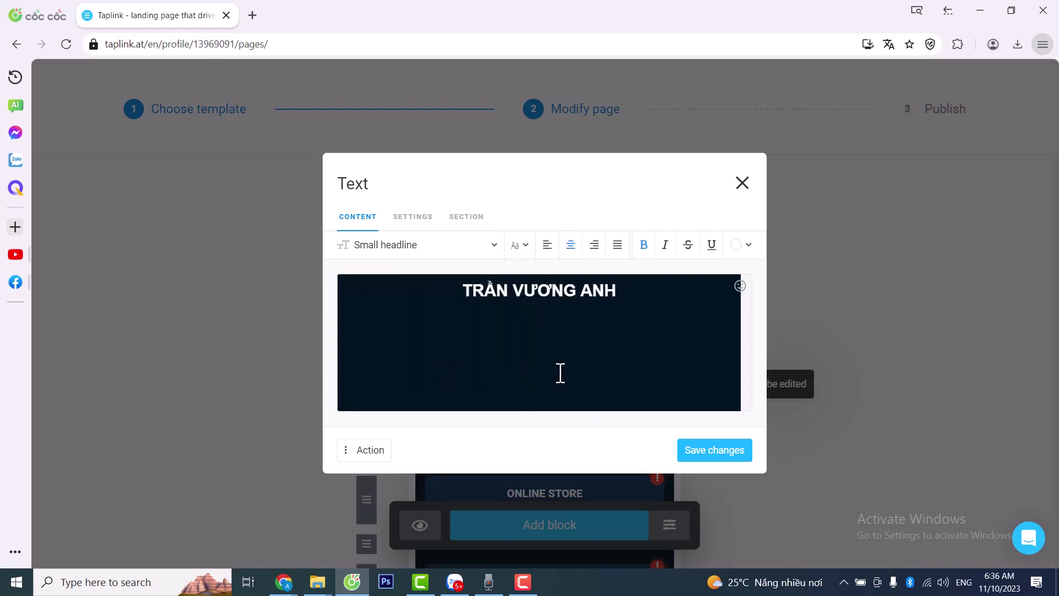
pyautogui.click(599, 326)
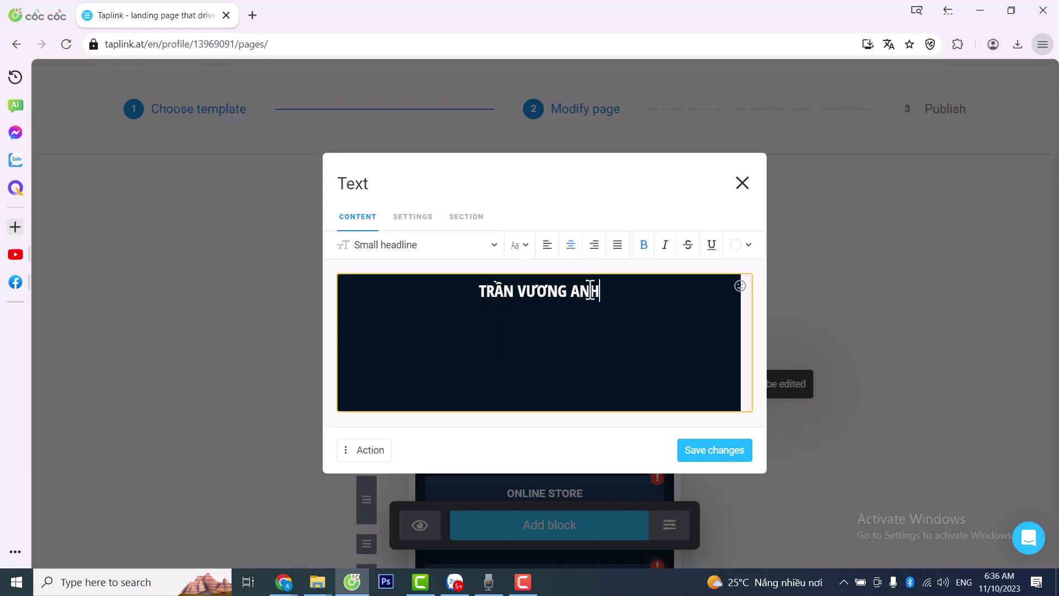
# - Centre the name heading after trying left, right and justified alignment
pyautogui.click(548, 247)
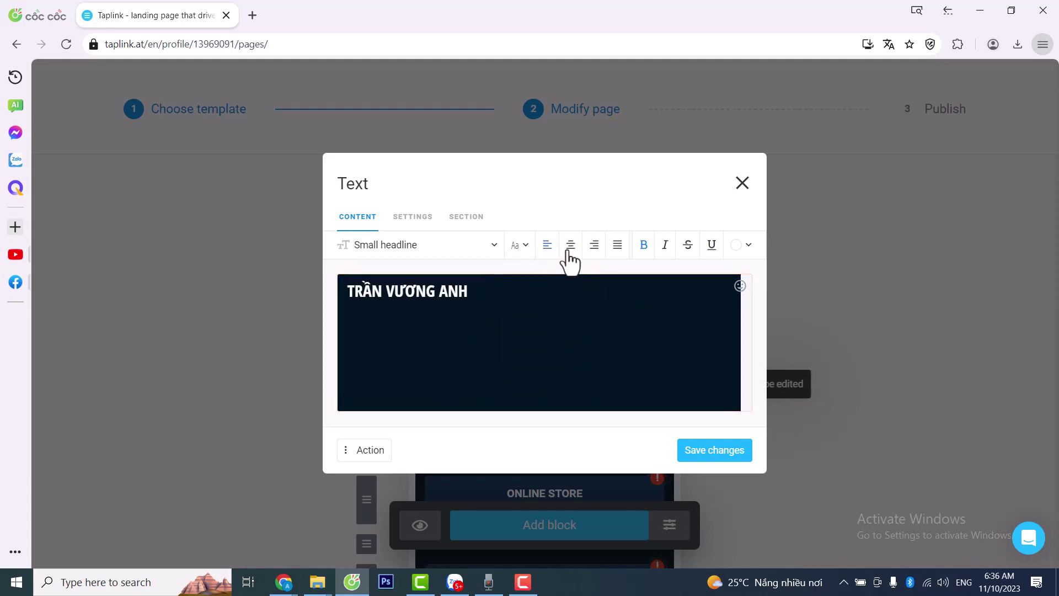
pyautogui.click(571, 246)
pyautogui.click(594, 246)
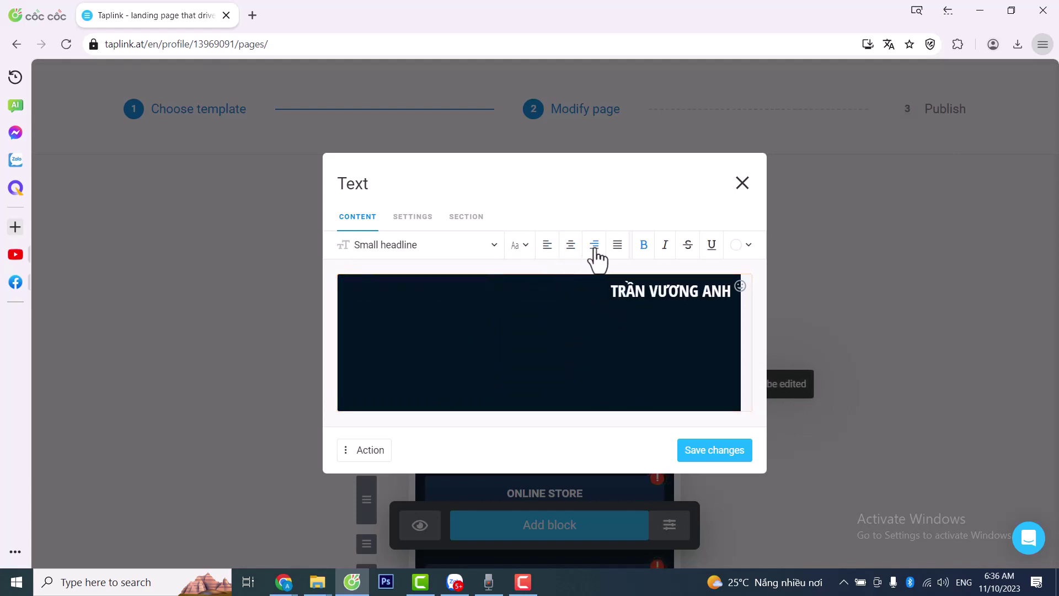
pyautogui.click(615, 249)
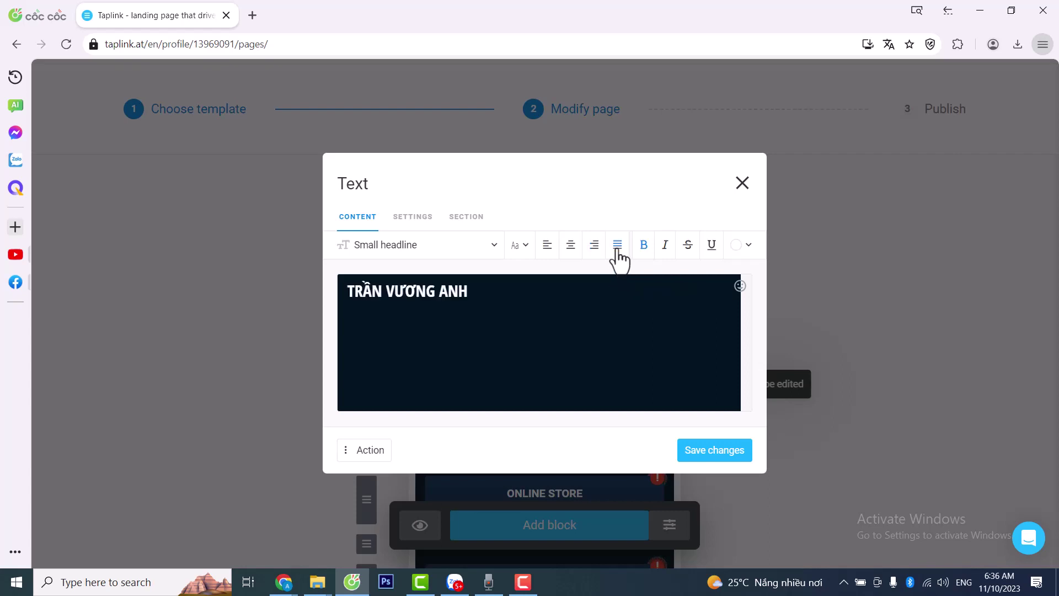
pyautogui.click(574, 254)
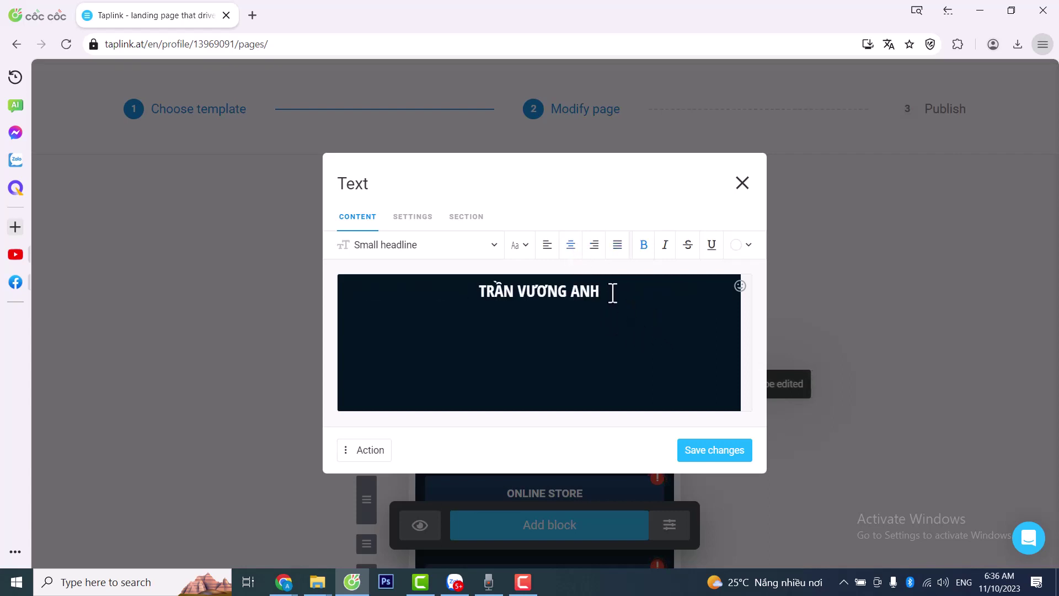
# - Make the heading bold only, trying and removing italic, strikethrough and underline
pyautogui.moveTo(612, 293); pyautogui.dragTo(447, 297)
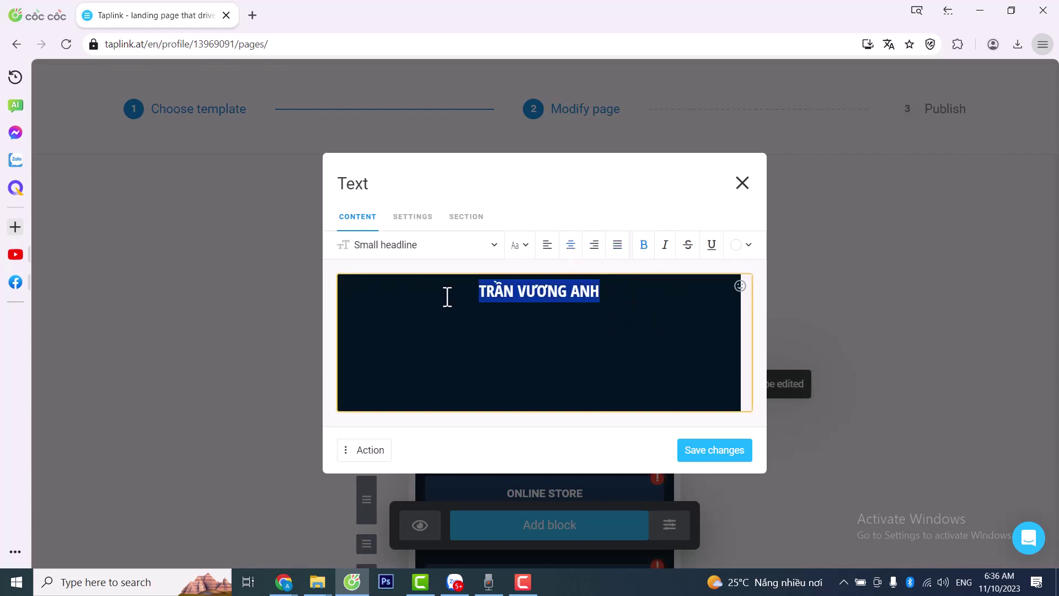
pyautogui.click(665, 247)
pyautogui.click(665, 249)
pyautogui.click(643, 248)
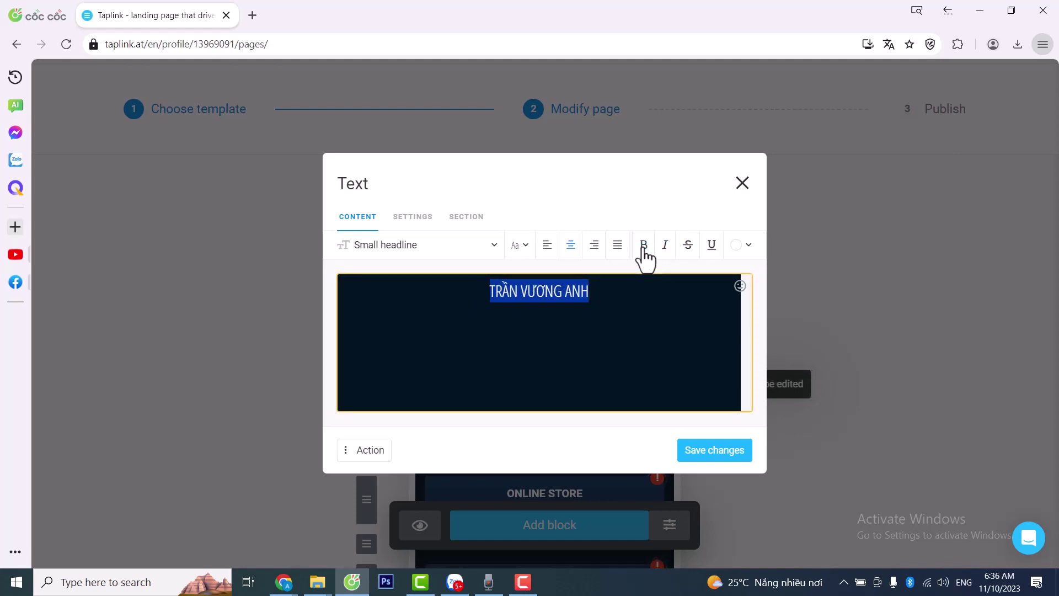
pyautogui.click(644, 248)
pyautogui.click(643, 248)
pyautogui.click(643, 249)
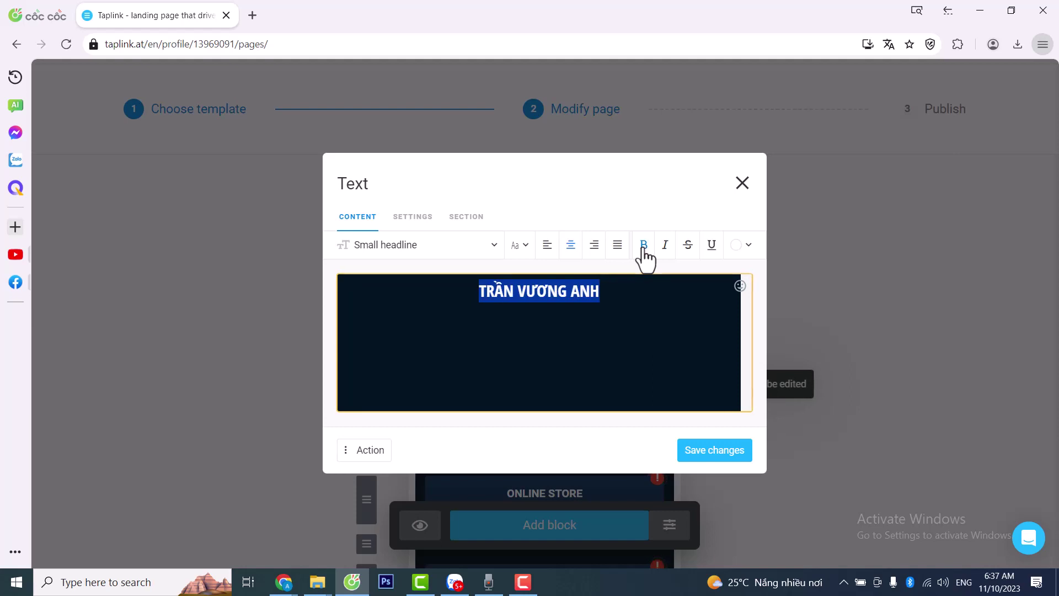
pyautogui.click(689, 246)
pyautogui.click(688, 246)
pyautogui.click(712, 245)
pyautogui.click(712, 247)
pyautogui.click(621, 286)
pyautogui.moveTo(620, 286); pyautogui.dragTo(456, 288)
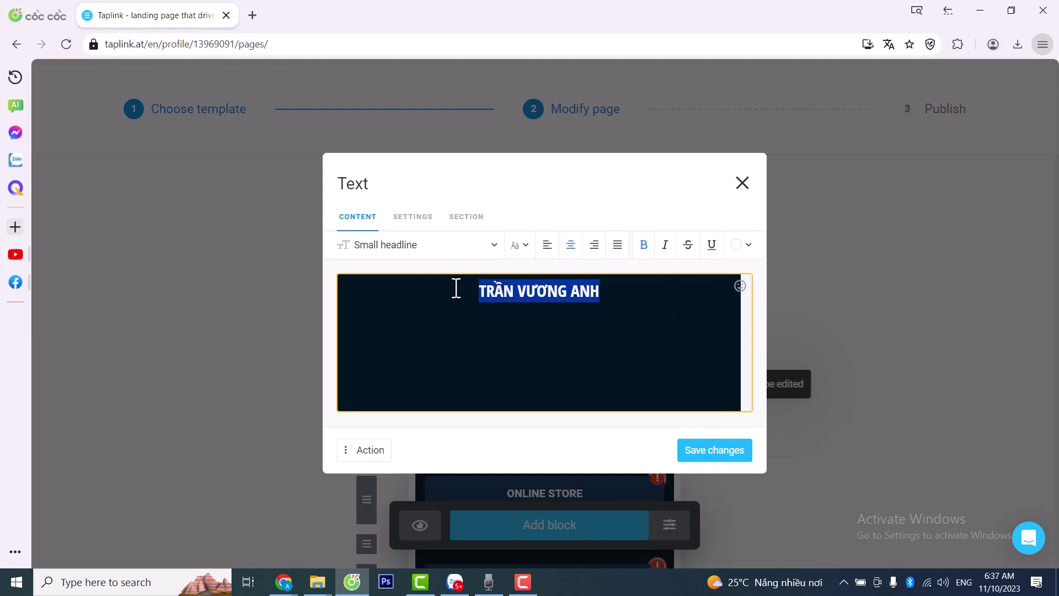
# - Colour the name heading red
pyautogui.click(749, 247)
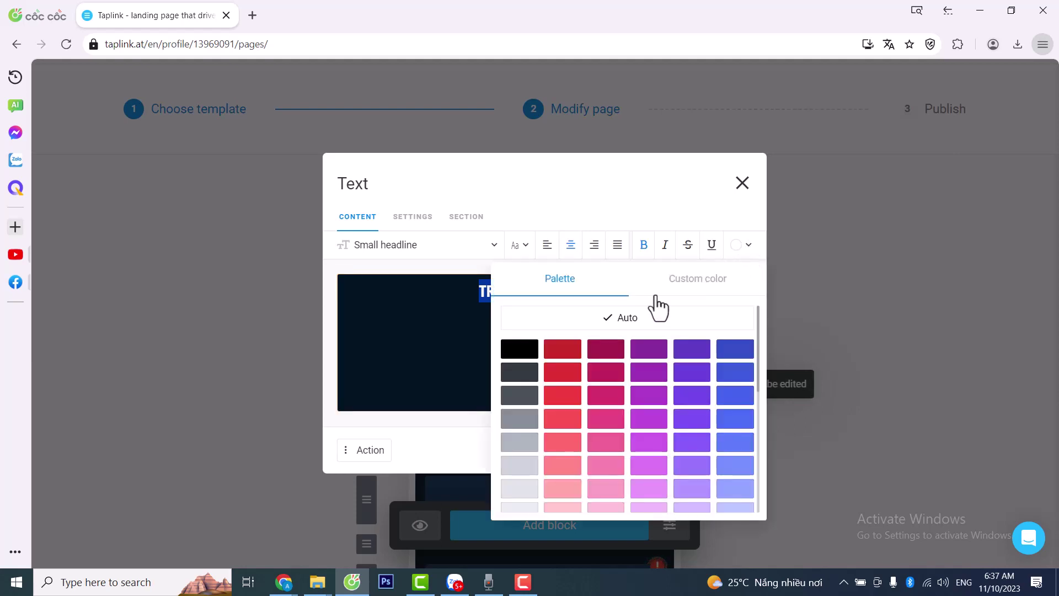
pyautogui.click(557, 396)
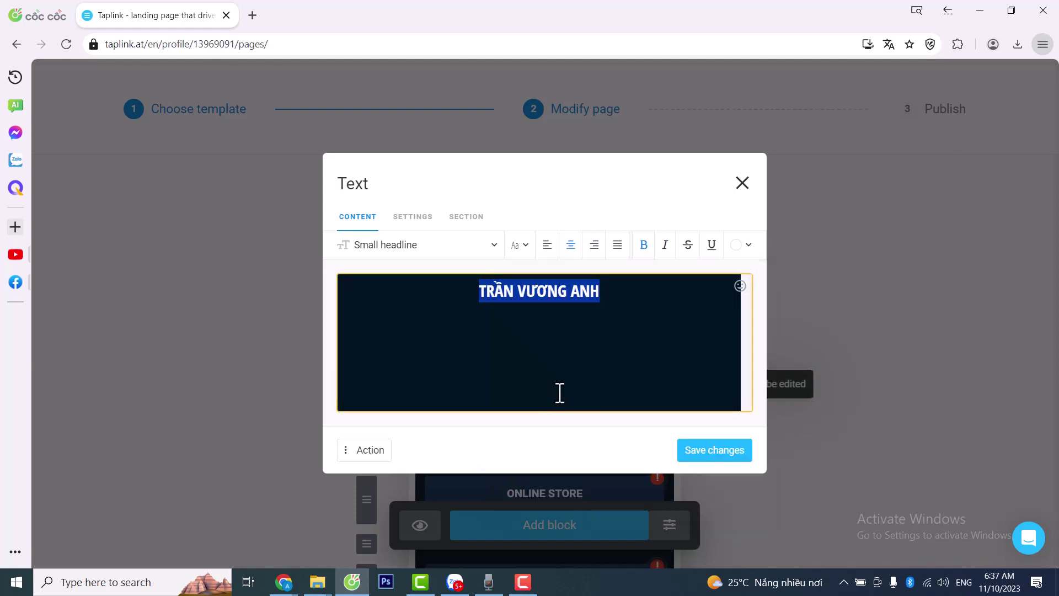
pyautogui.click(563, 347)
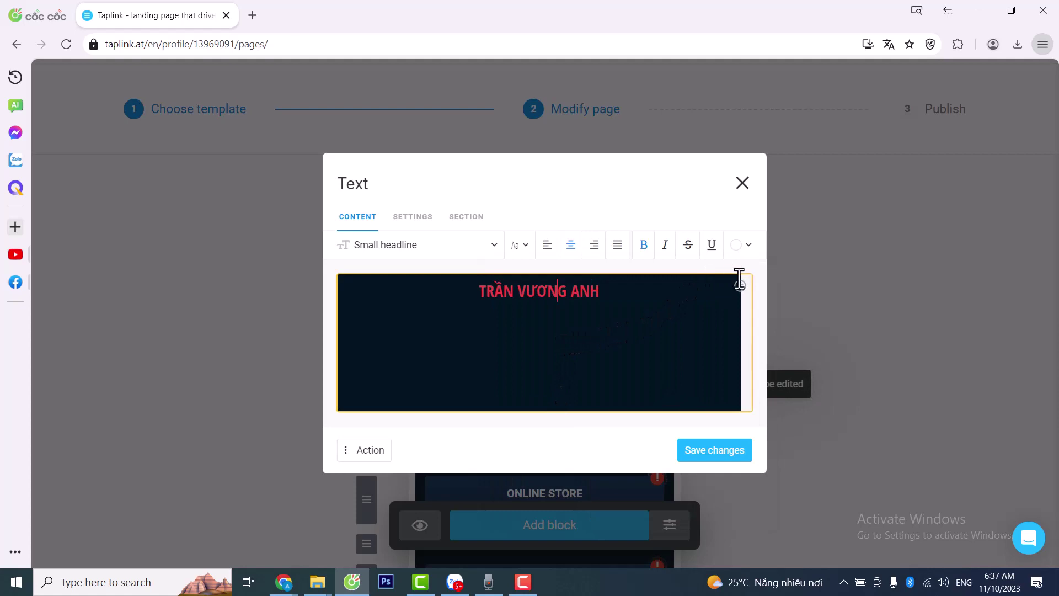
pyautogui.click(630, 292)
# - Browse emojis without adding one, delete the trailing space, and save the heading
pyautogui.click(739, 288)
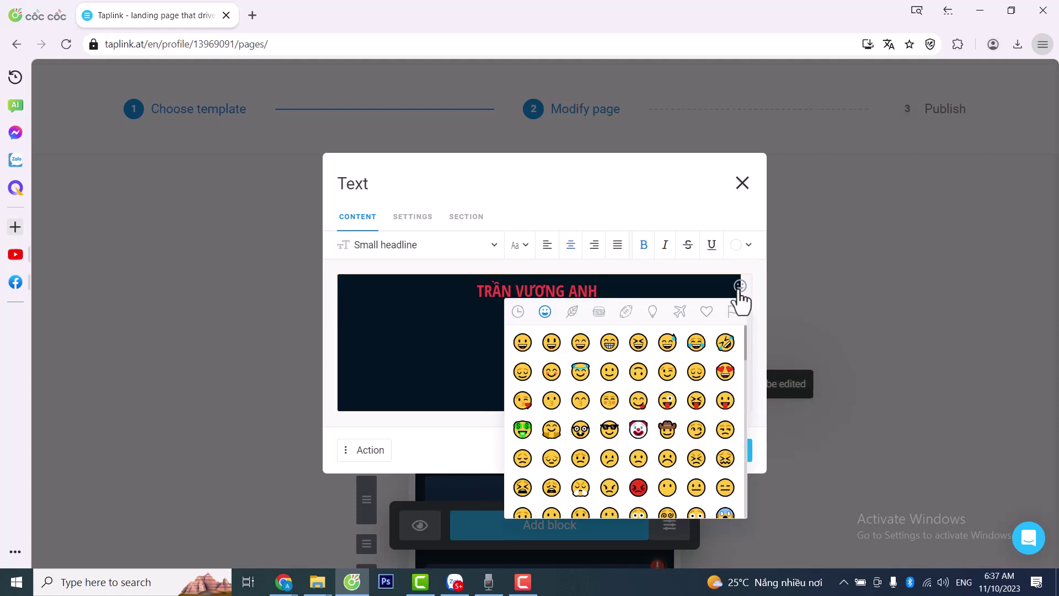
pyautogui.scroll(-15, 610, 414)
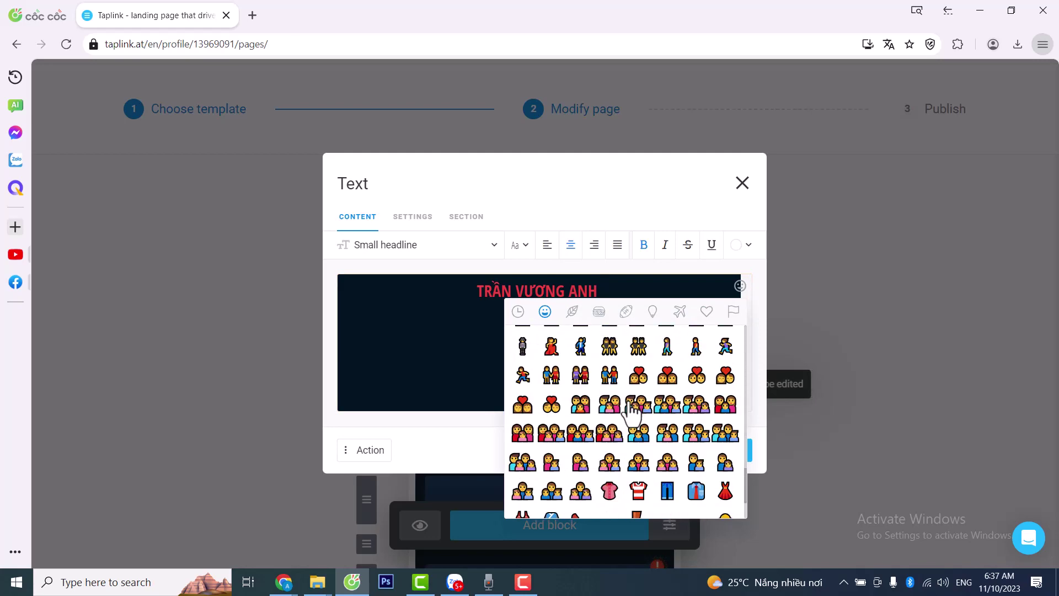
pyautogui.click(518, 311)
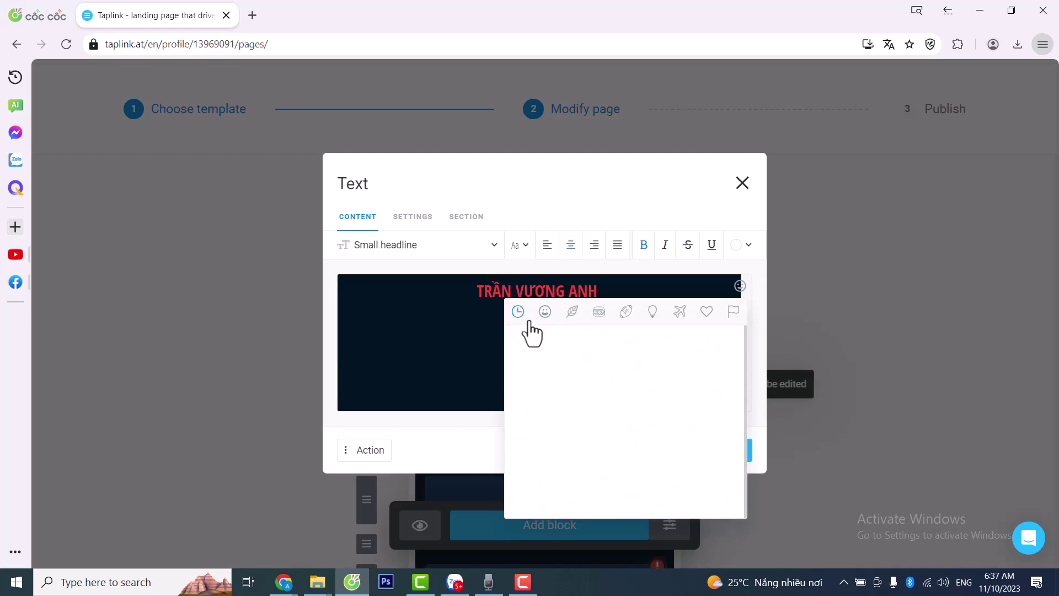
pyautogui.click(572, 313)
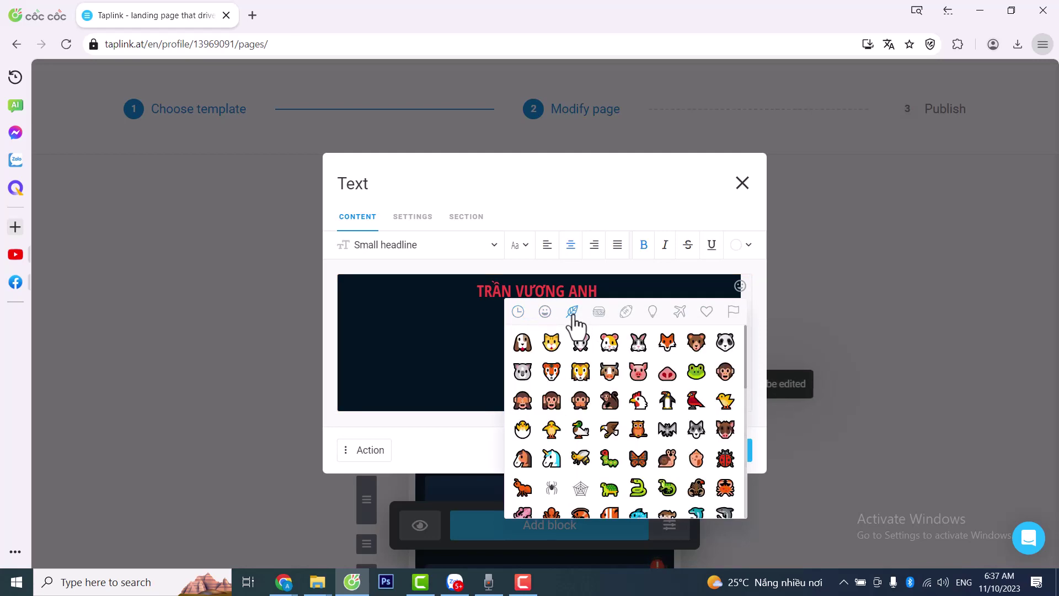
pyautogui.click(600, 313)
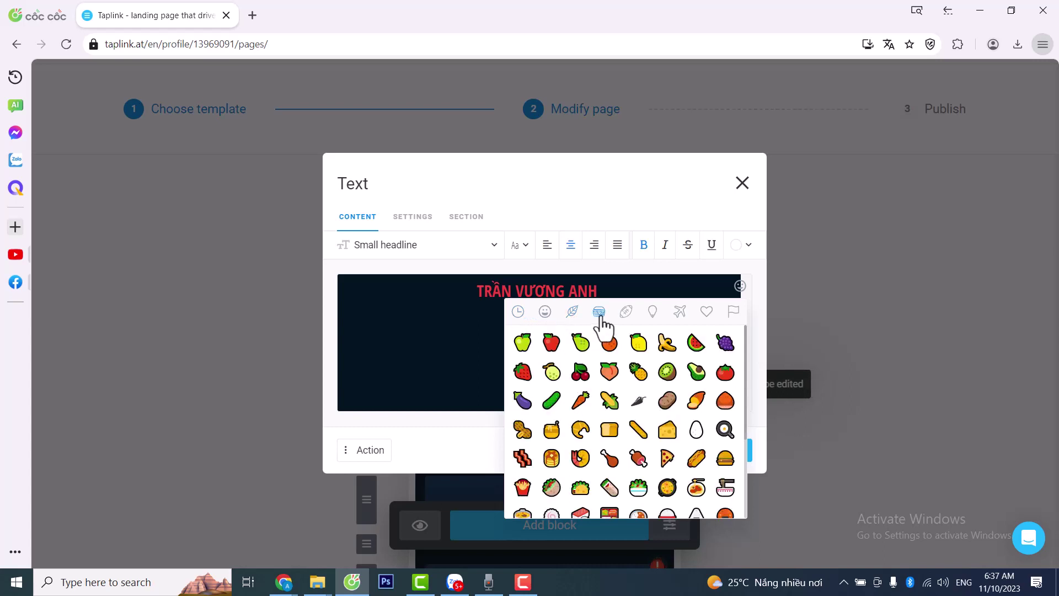
pyautogui.click(626, 314)
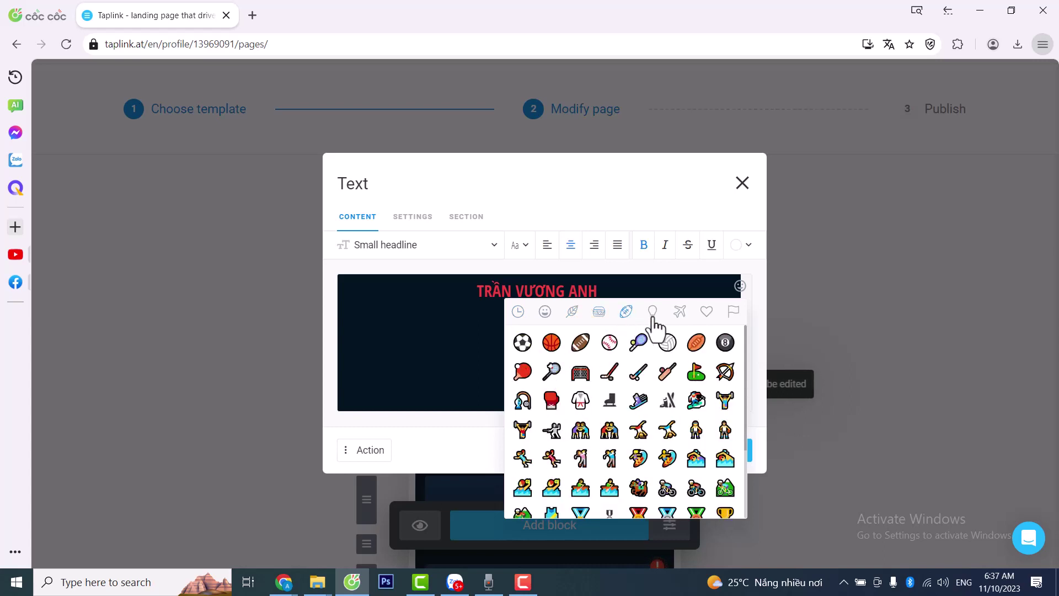
pyautogui.click(653, 315)
pyautogui.click(680, 313)
pyautogui.click(706, 312)
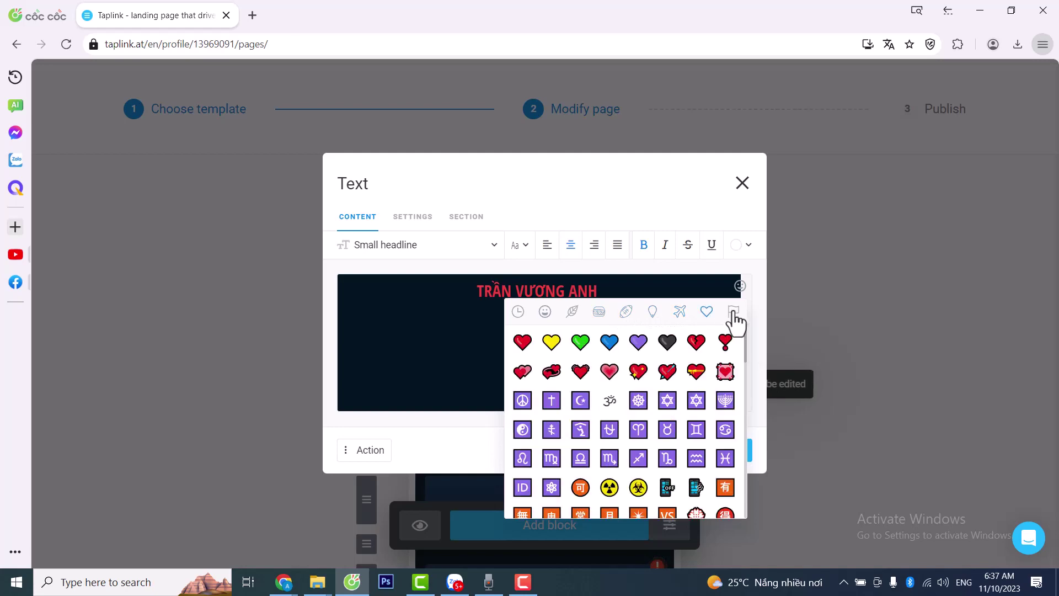
pyautogui.click(733, 312)
pyautogui.click(545, 312)
pyautogui.scroll(-10, 674, 403)
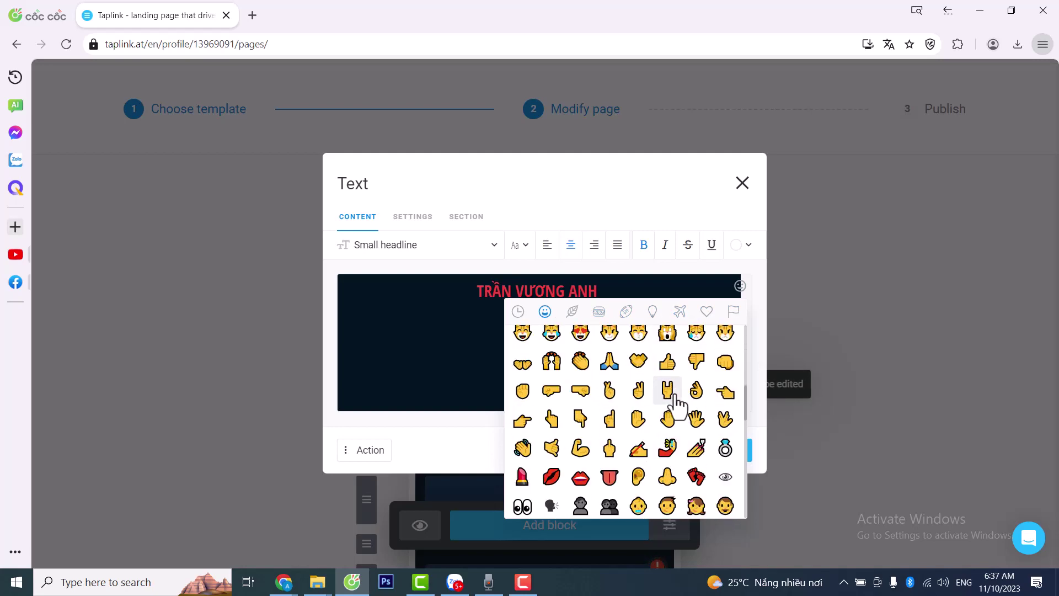
pyautogui.click(632, 291)
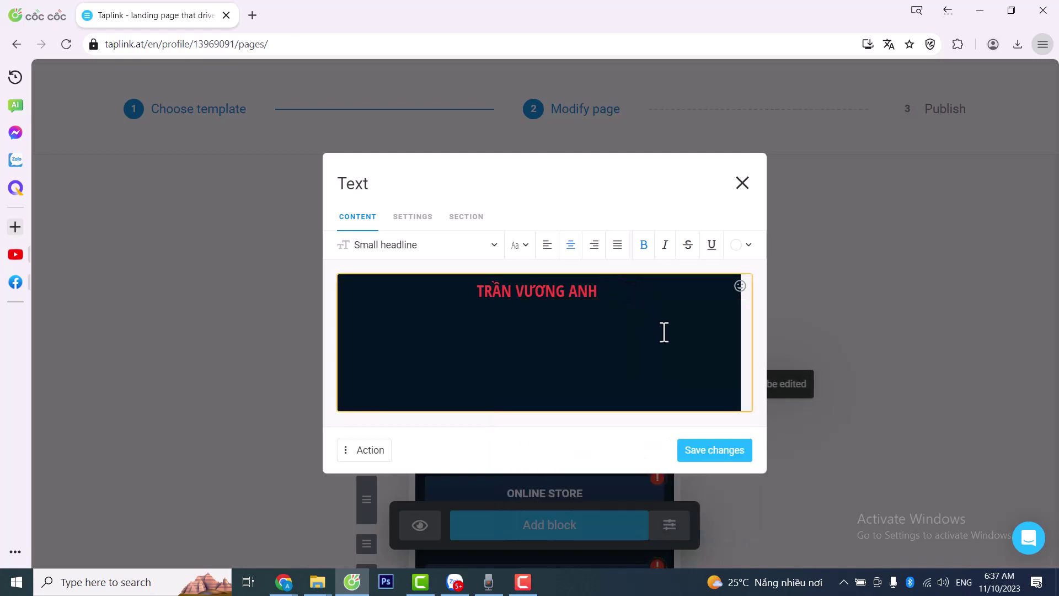
pyautogui.press('BackSpace')
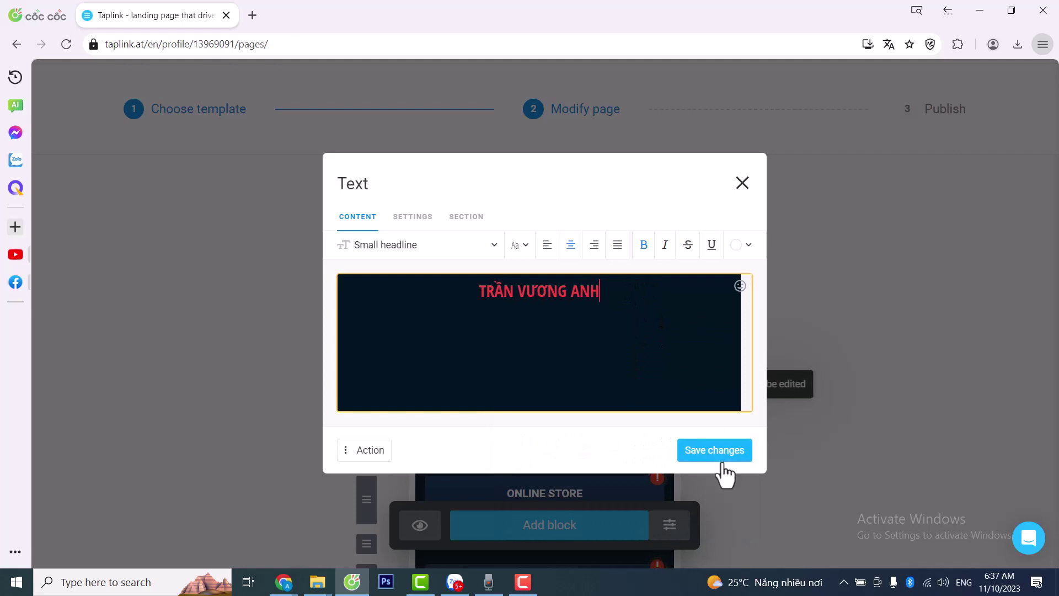
pyautogui.click(720, 456)
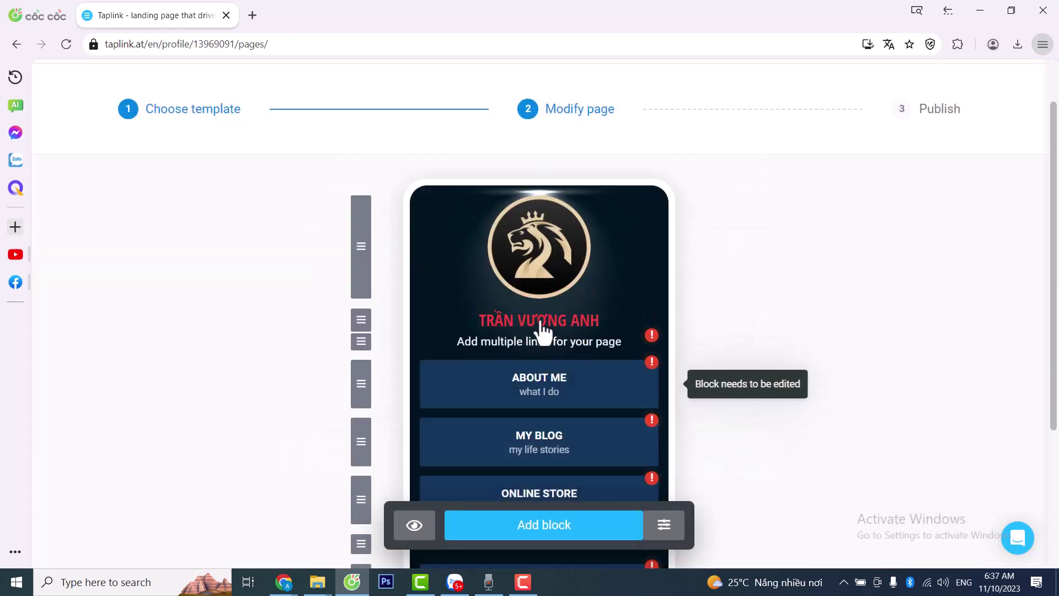
# - Overwrite the bio placeholder with 'Tôi là chuyên gia marketing với 20 năm trong nghề, sẽ giúp bạn kiếm ra rất nhiều tiền'
pyautogui.scroll(-3, 551, 329)
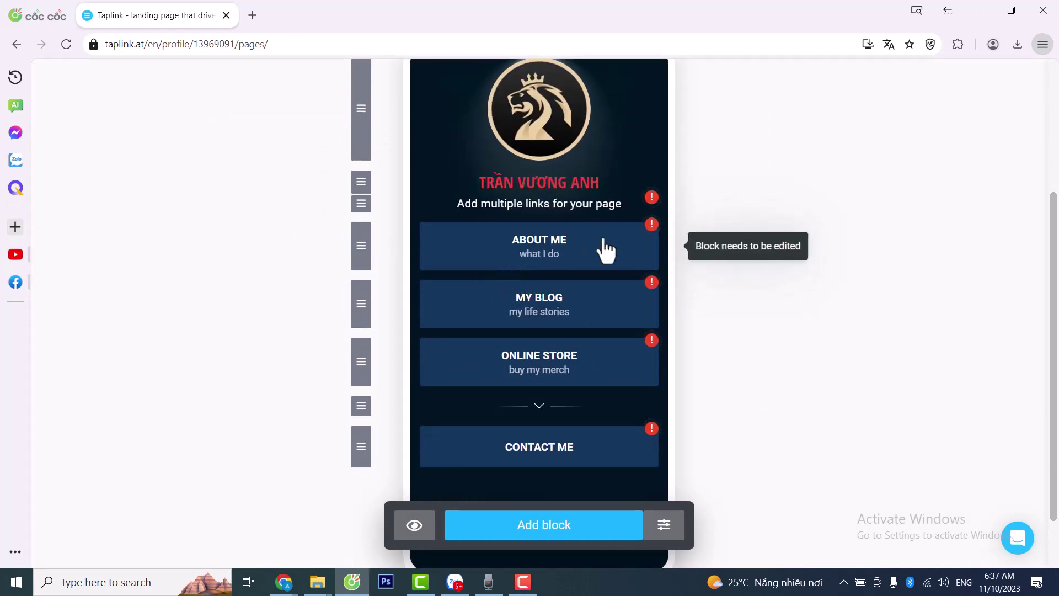
pyautogui.click(548, 206)
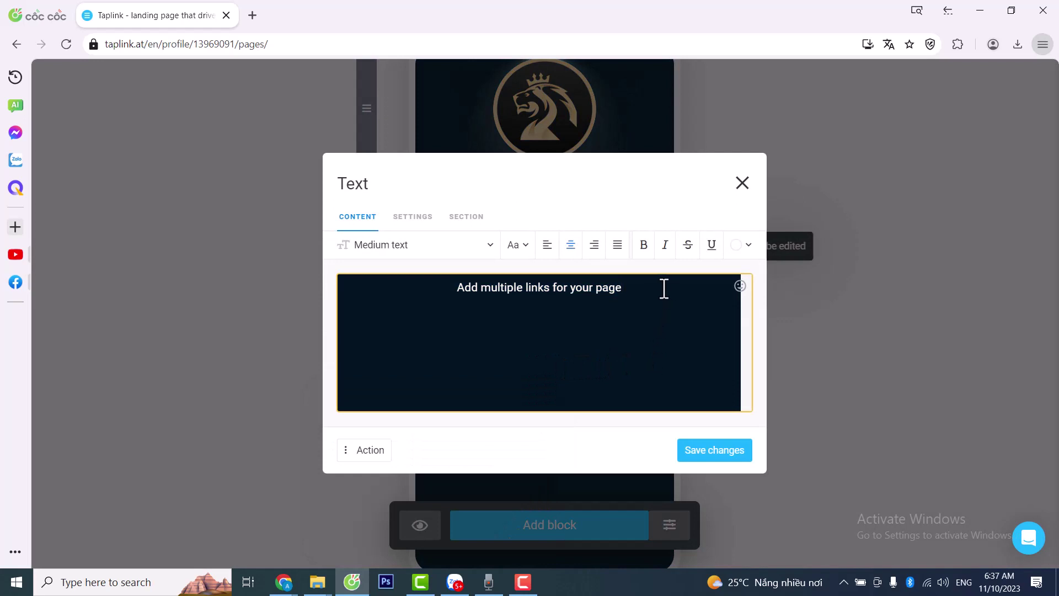
pyautogui.moveTo(664, 288); pyautogui.dragTo(439, 299)
pyautogui.write('Tôi')
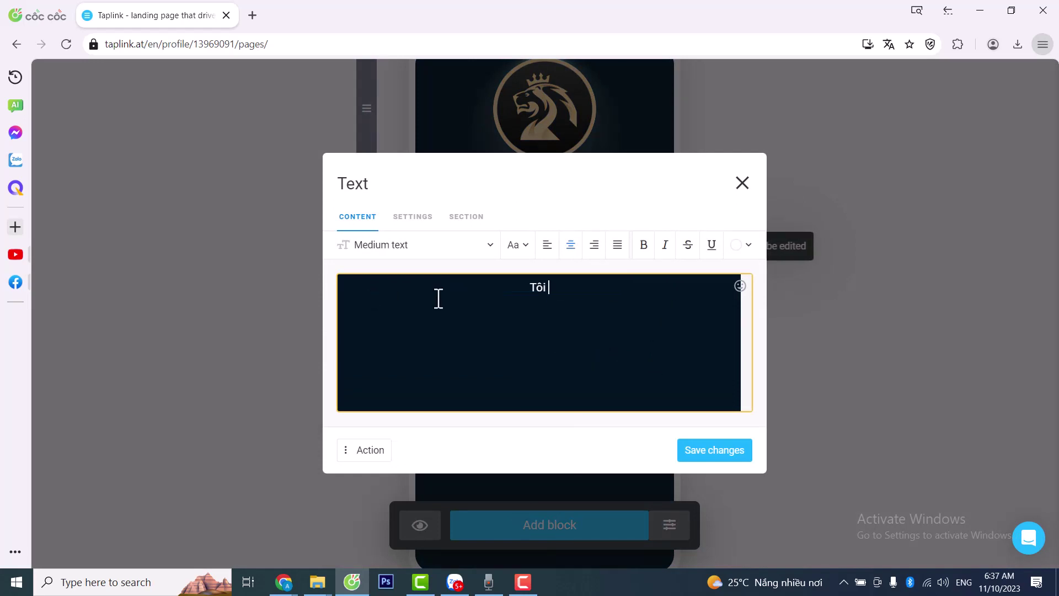
pyautogui.write(' là chuyên gia')
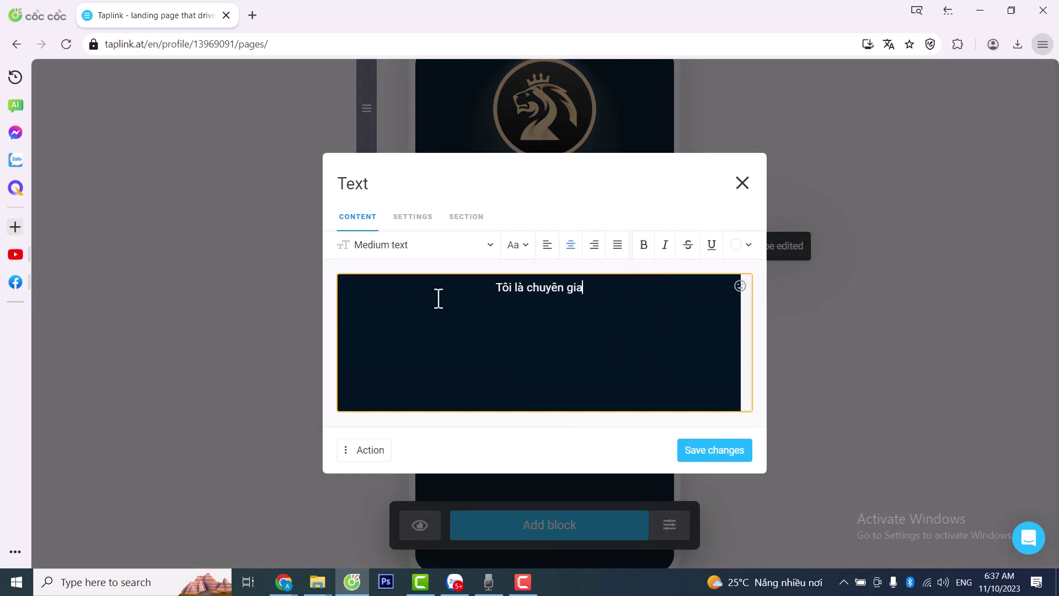
pyautogui.write(' matt')
pyautogui.press('BackSpace')
pyautogui.press('BackSpace')
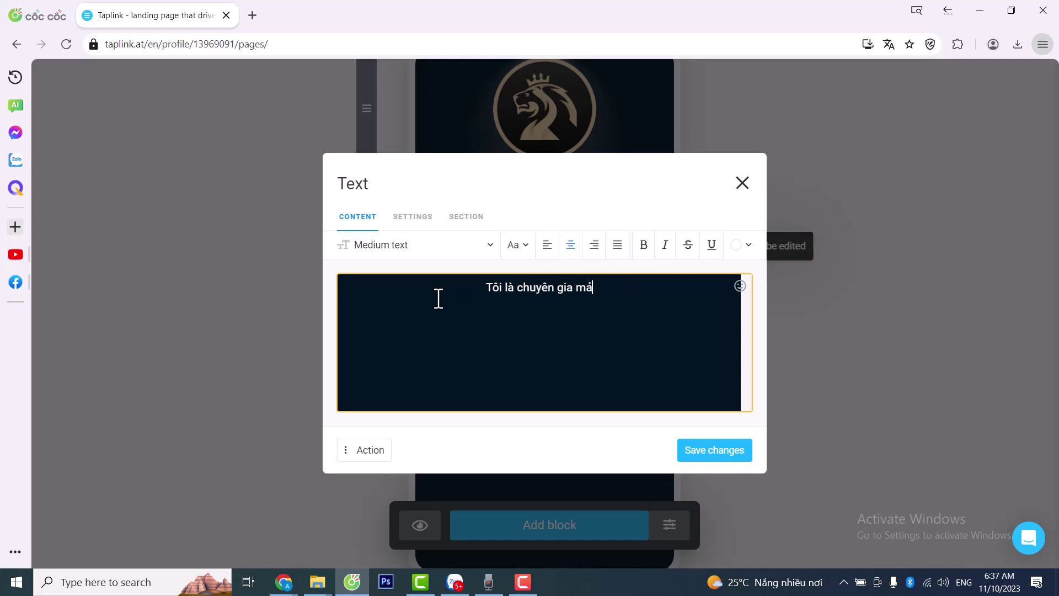
pyautogui.write('rketing ')
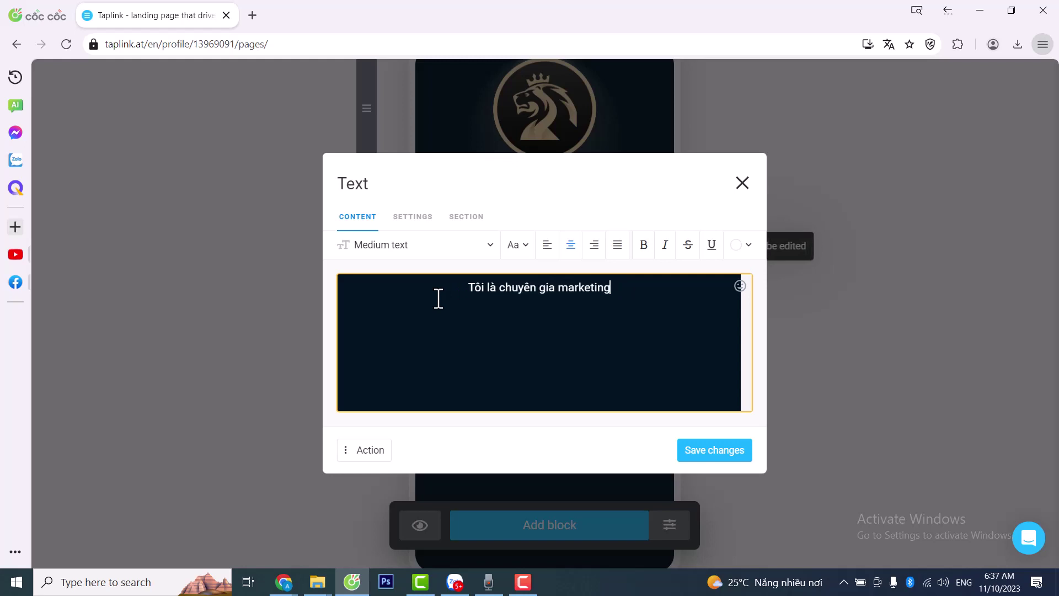
pyautogui.write('với 2')
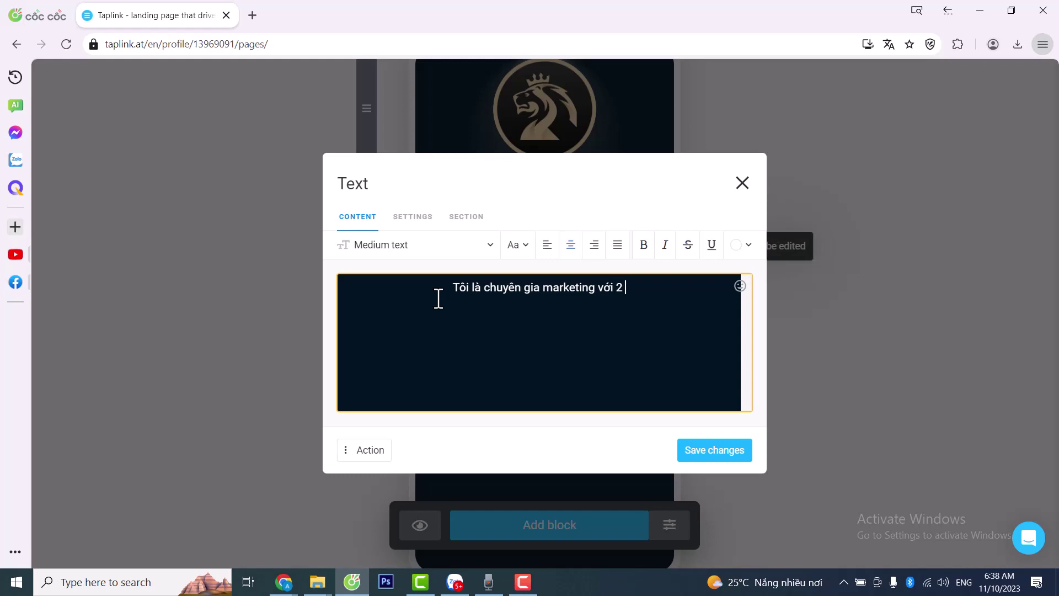
pyautogui.press('BackSpace')
pyautogui.write('0 năm t')
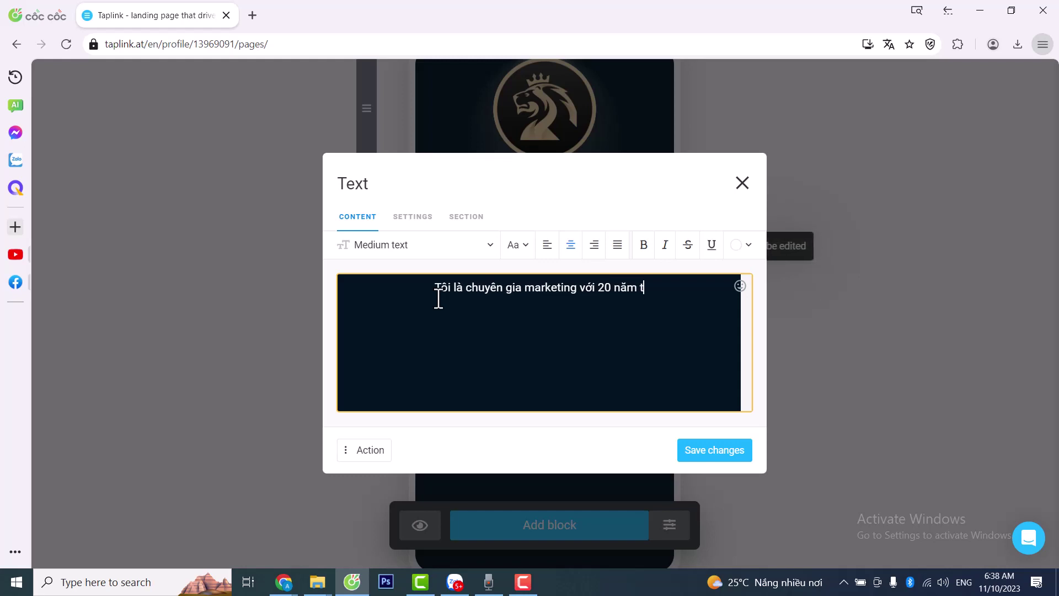
pyautogui.write('rong nghề')
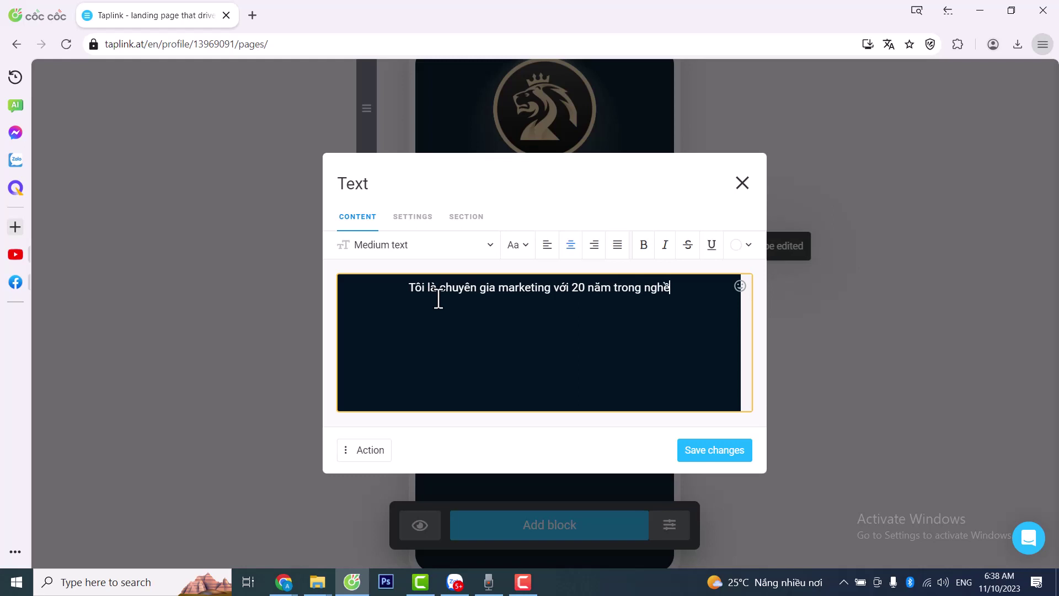
pyautogui.write(', sẽ gi')
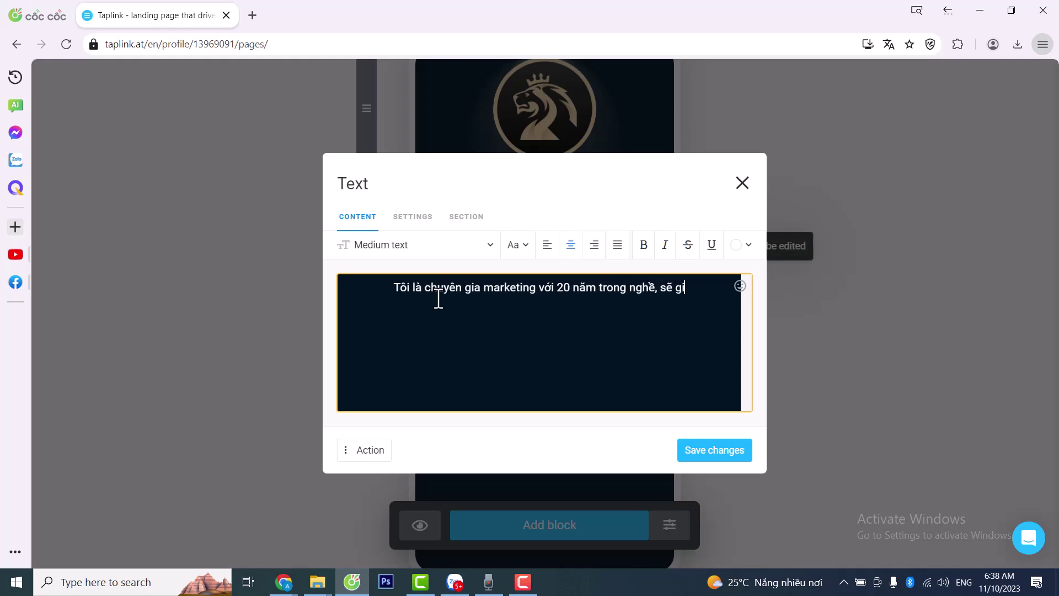
pyautogui.write('úp bạn')
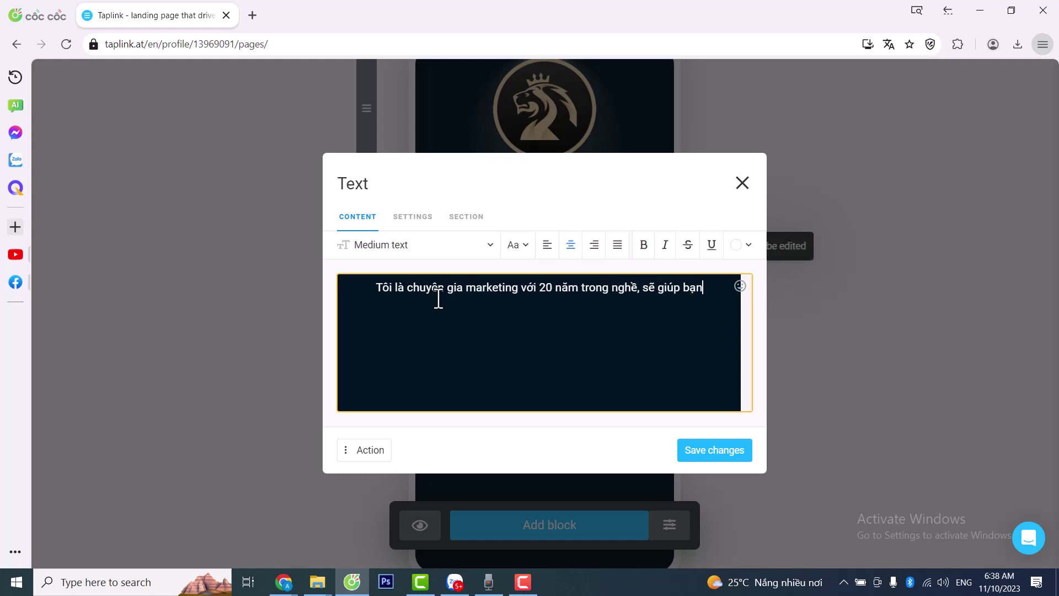
pyautogui.write(' kiếm t')
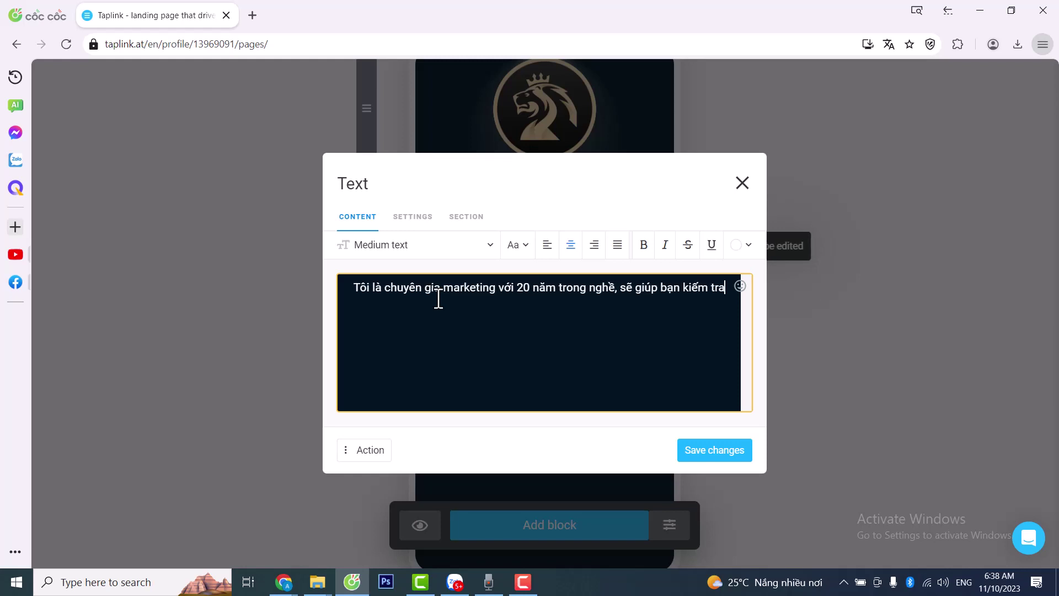
pyautogui.press('BackSpace')
pyautogui.write('ra rất')
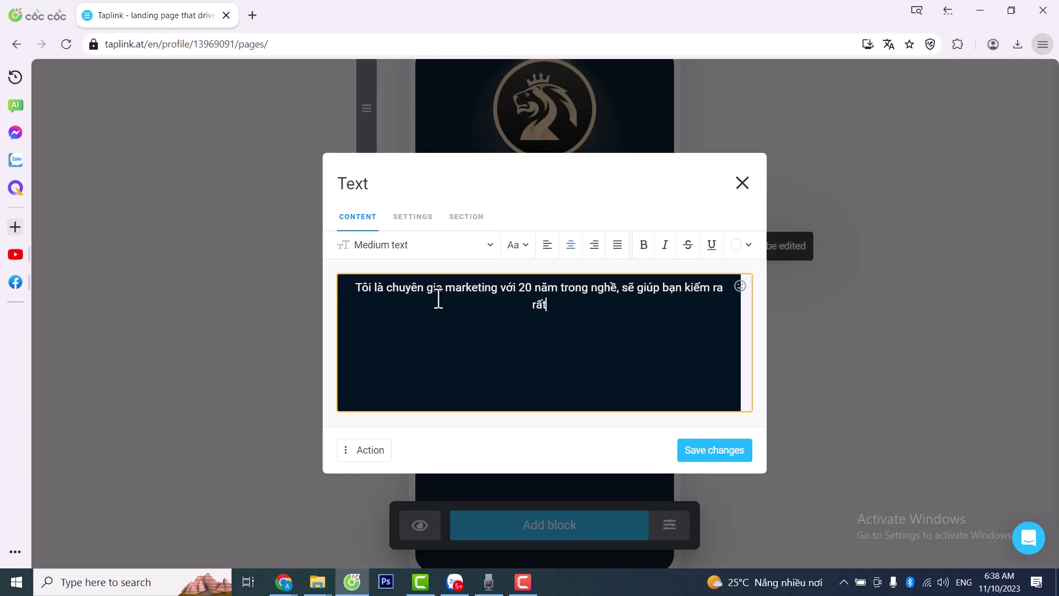
pyautogui.write(' nhiều tiền')
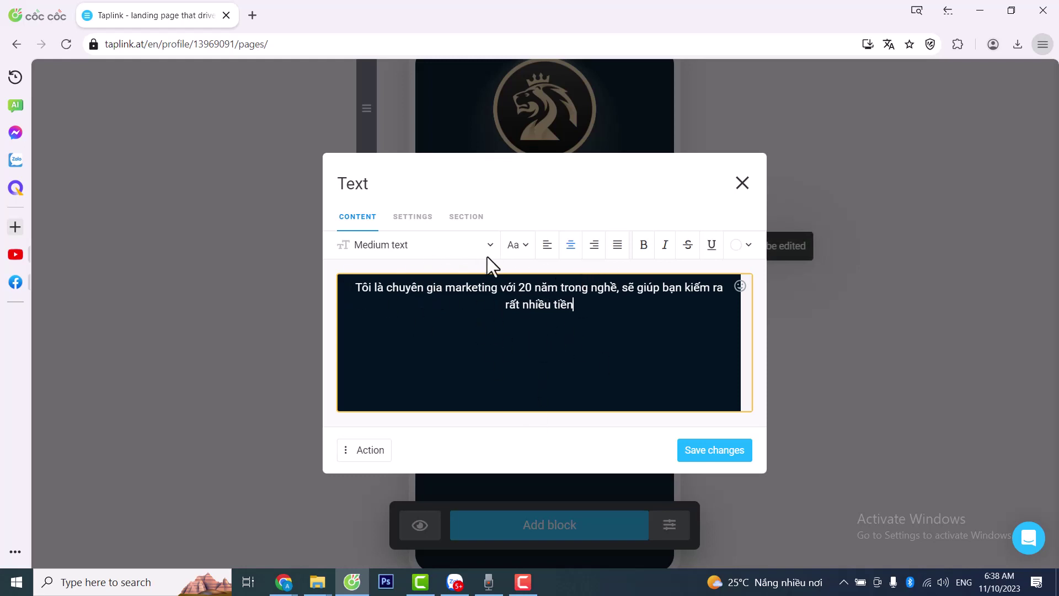
pyautogui.click(414, 218)
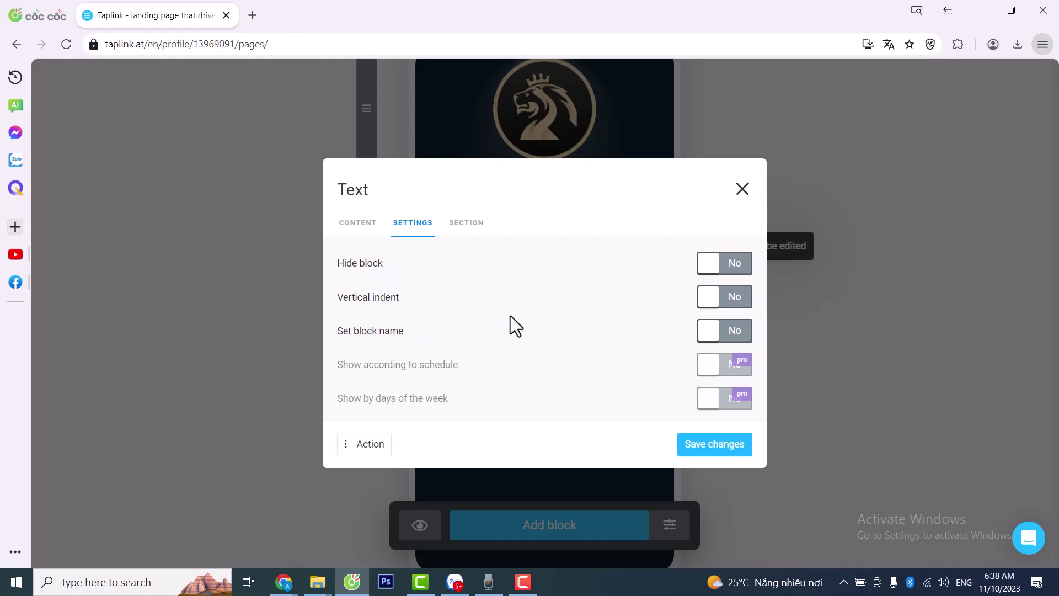
# - Check the bio block's Section options, then close the editor and leave without saving
pyautogui.click(466, 224)
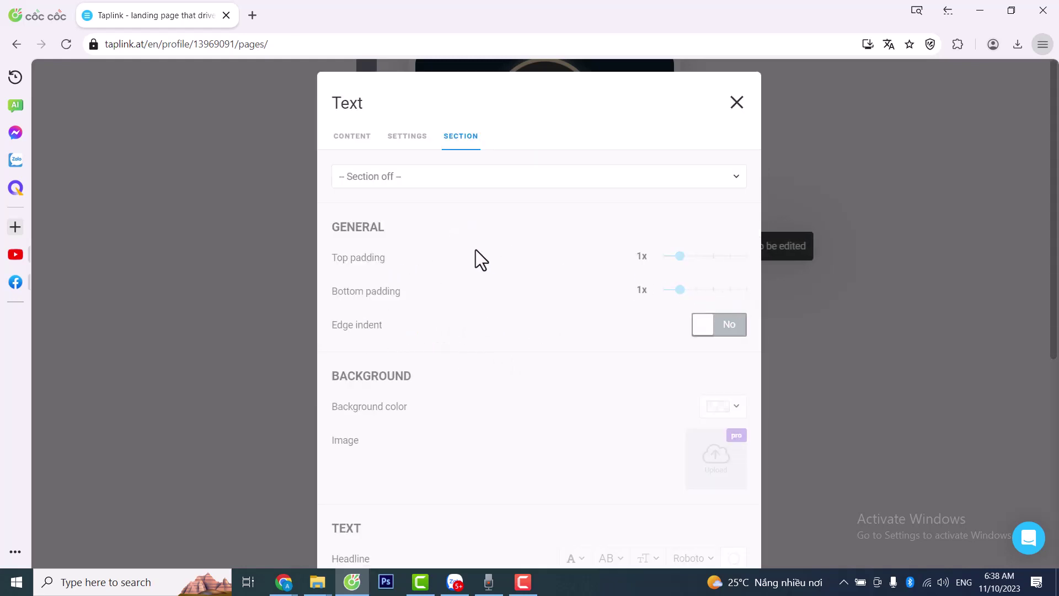
pyautogui.scroll(-5, 409, 371)
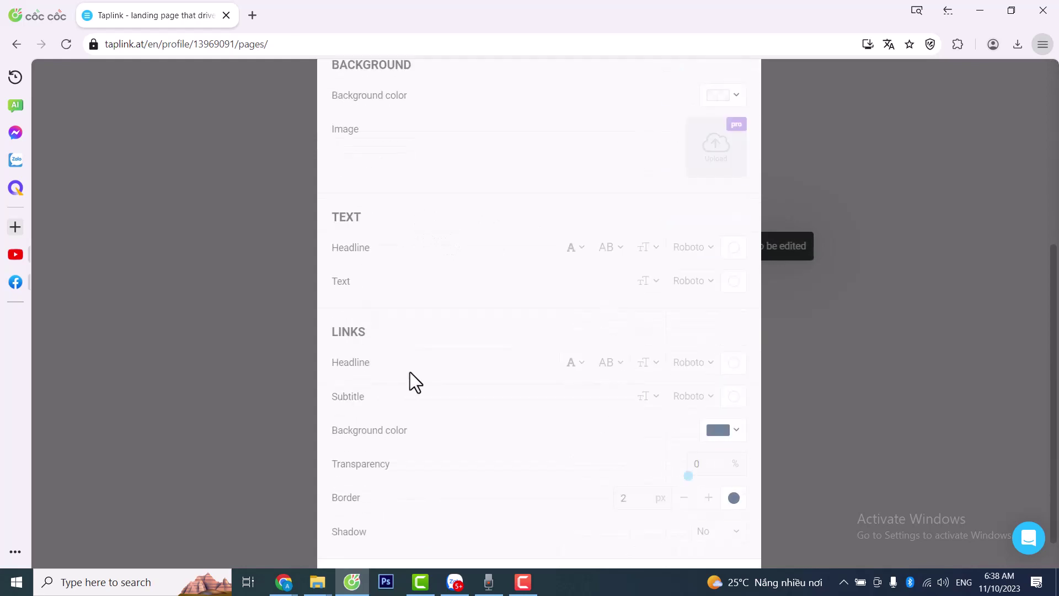
pyautogui.scroll(1, 436, 375)
pyautogui.scroll(-1, 582, 388)
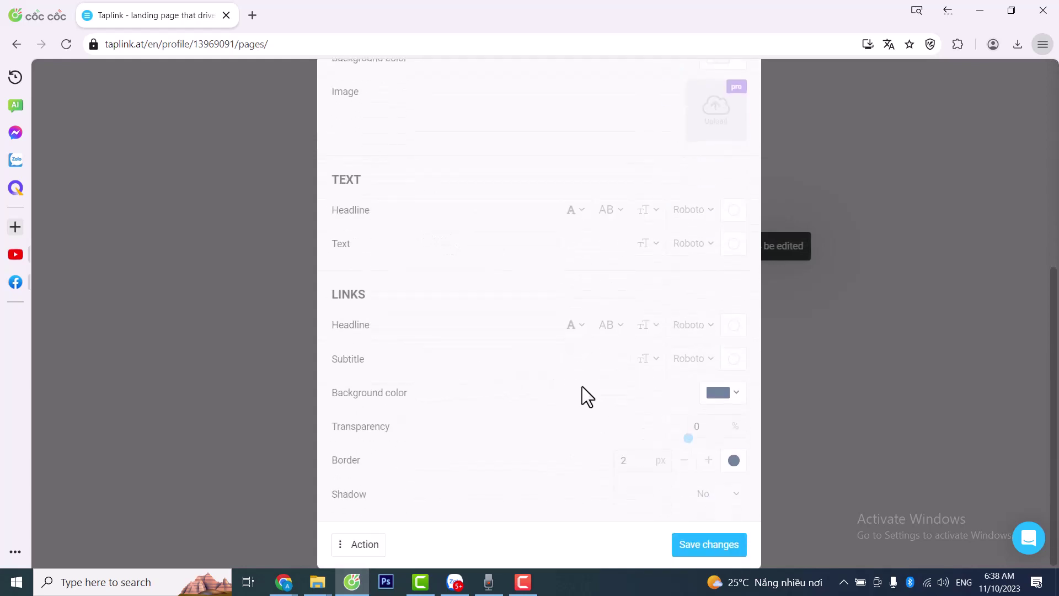
pyautogui.scroll(6, 610, 385)
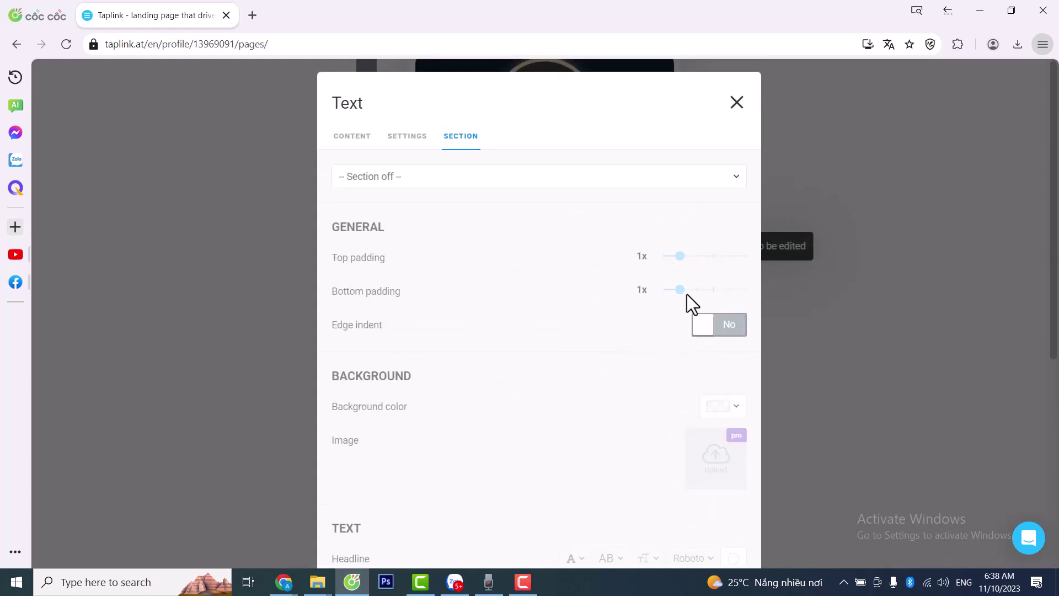
pyautogui.click(656, 176)
pyautogui.click(736, 103)
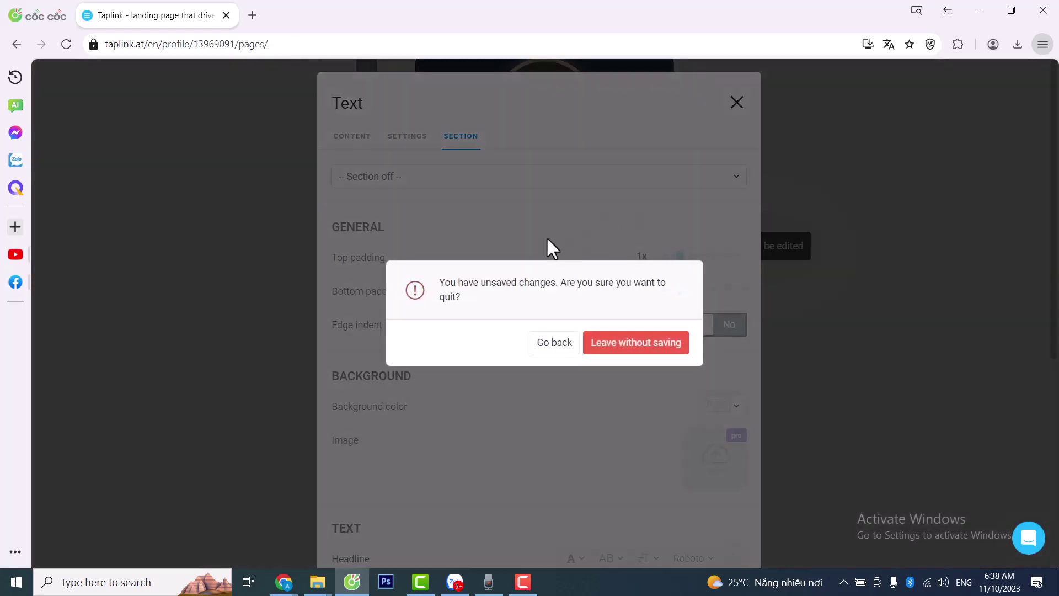
pyautogui.click(624, 353)
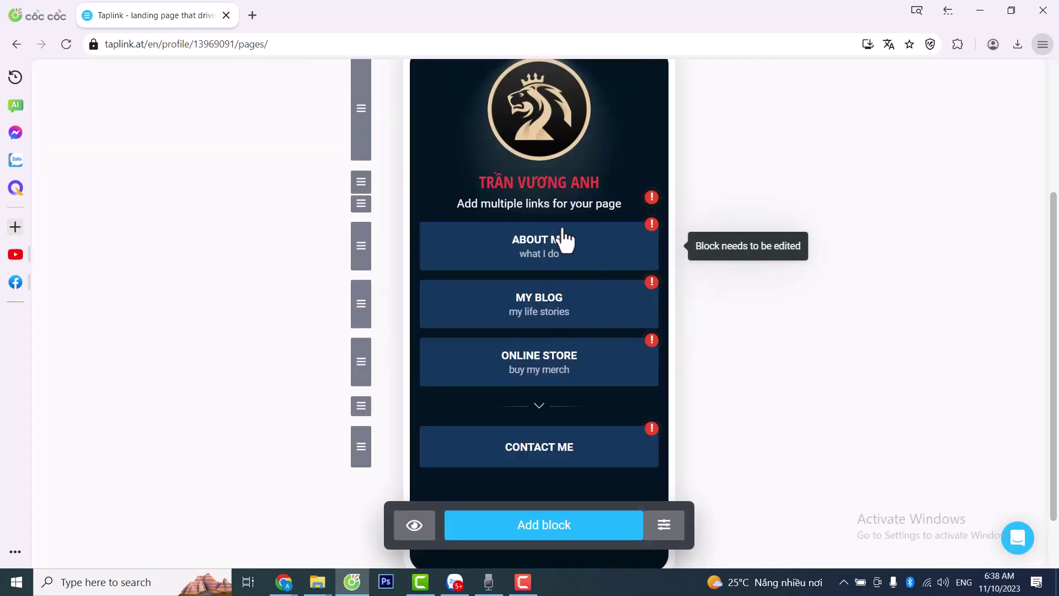
# - Replace the bio line with 'Tôi là chuyên gia marketing với 20 năm kinh nghiệm' and save it
pyautogui.click(553, 209)
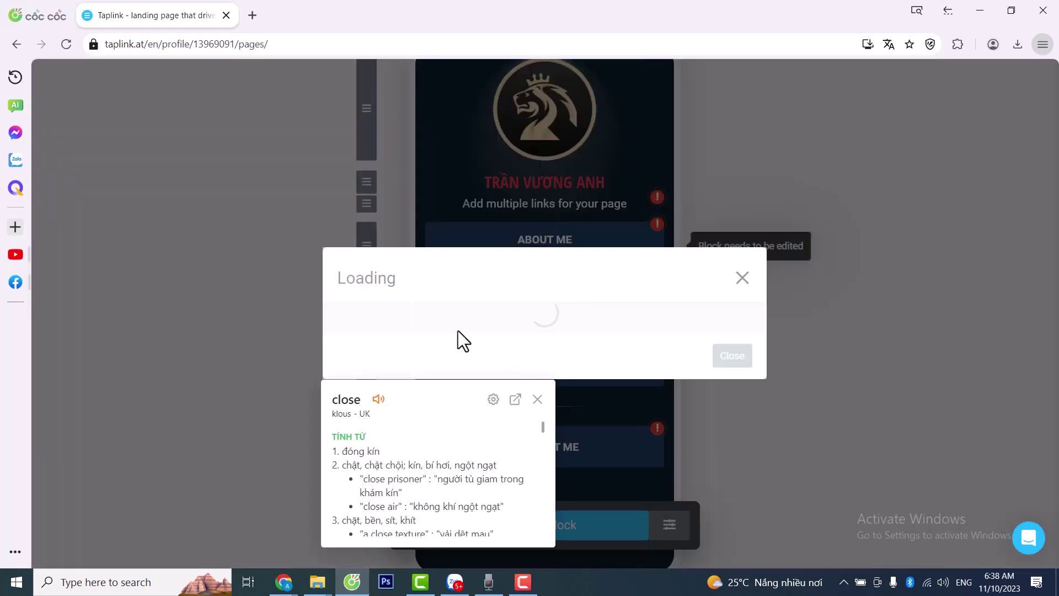
pyautogui.moveTo(585, 310); pyautogui.dragTo(366, 283)
pyautogui.write('T')
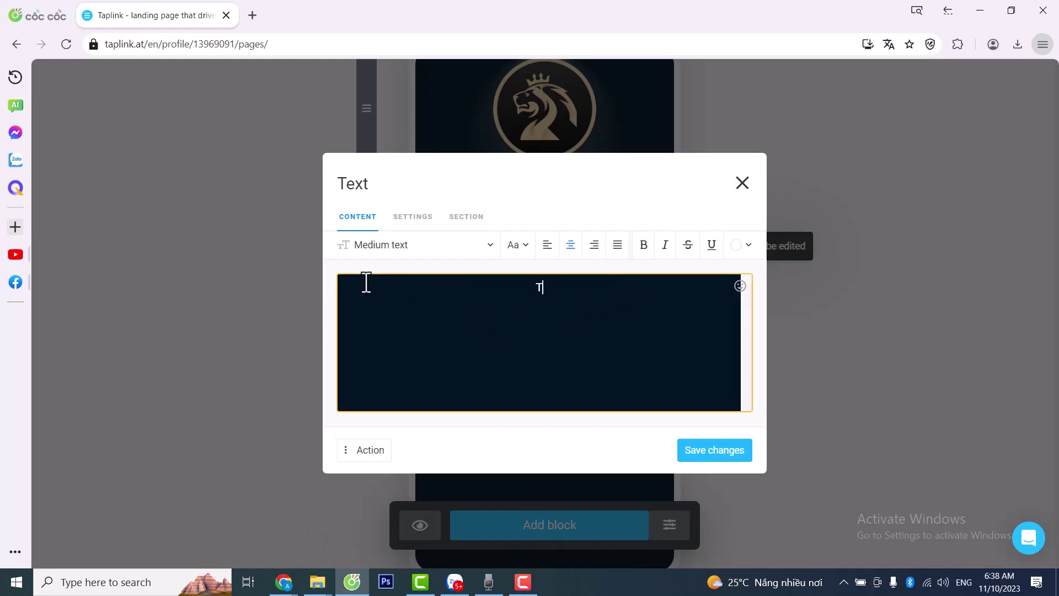
pyautogui.write('ôi là chuyên gia mark')
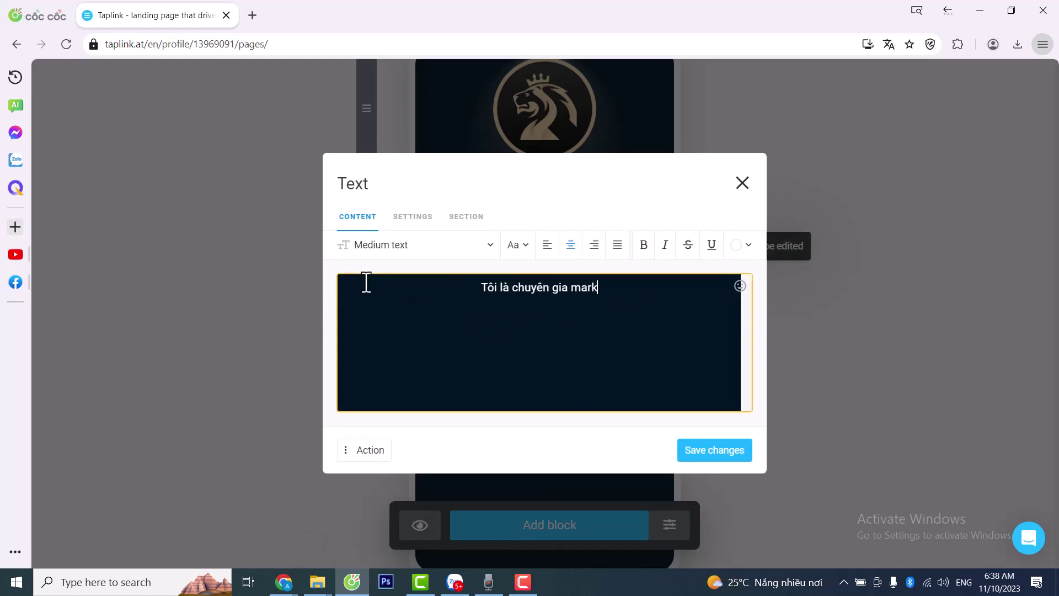
pyautogui.write('eting ')
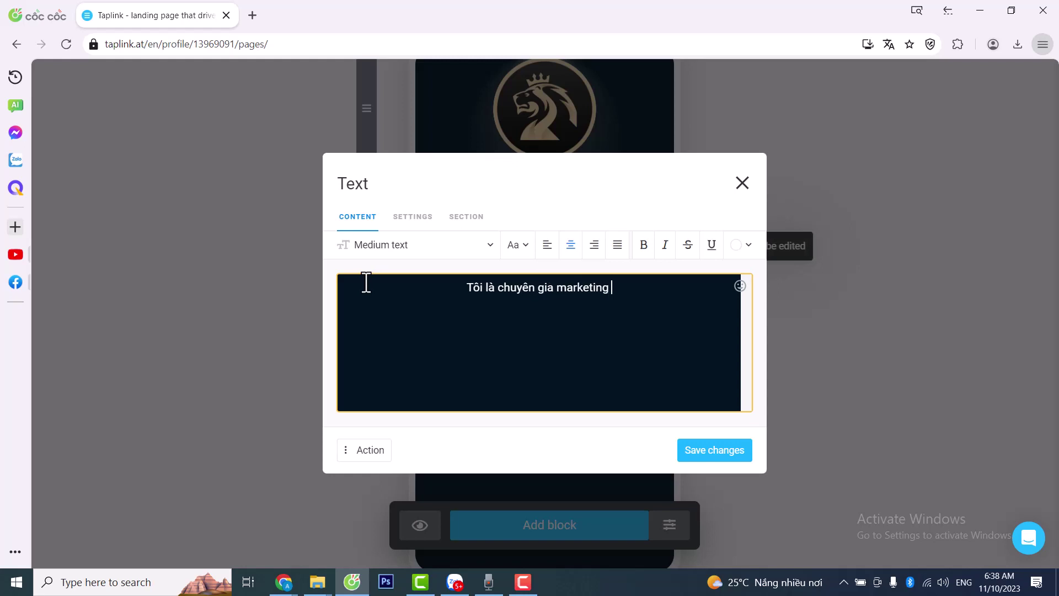
pyautogui.write('với 20 năm ')
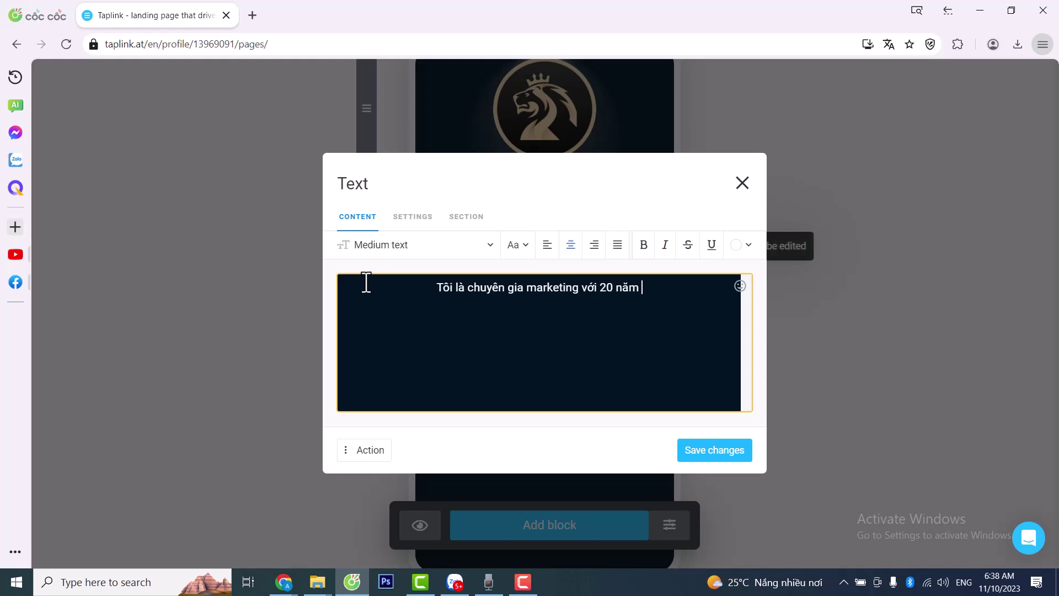
pyautogui.write('kinh nghiêm')
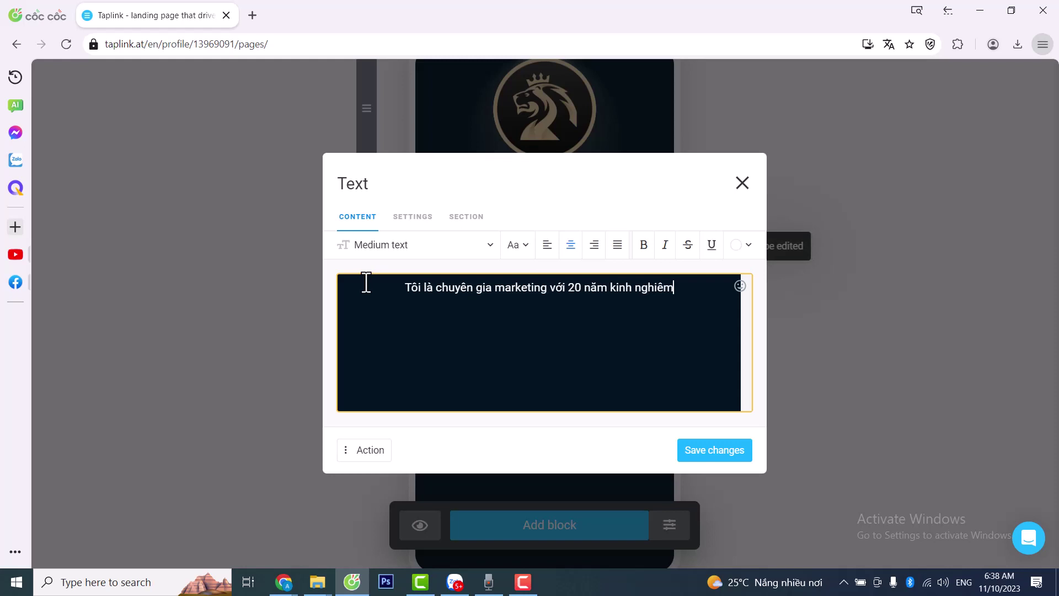
pyautogui.click(717, 450)
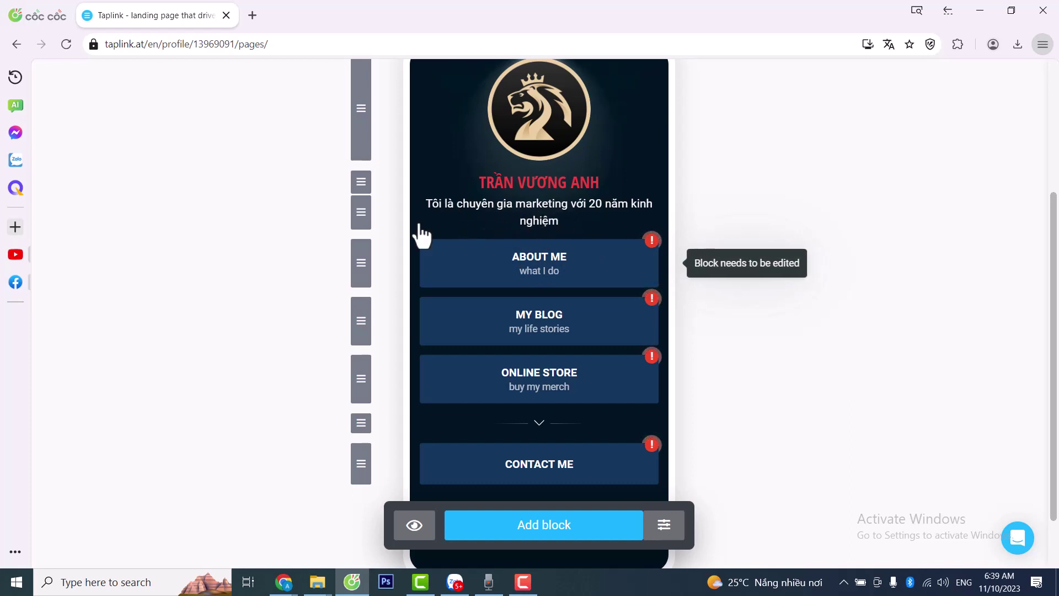
# - Duplicate the 'Tôi là chuyên gia marketing với 20 năm kinh nghiệm' text block via Action > Duplicate
pyautogui.click(544, 212)
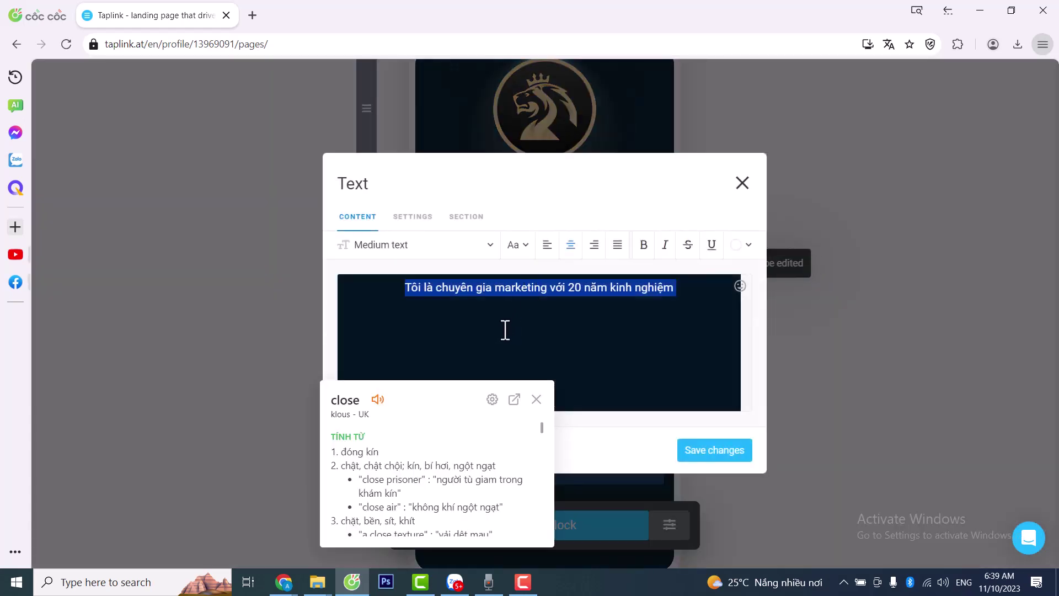
pyautogui.click(505, 330)
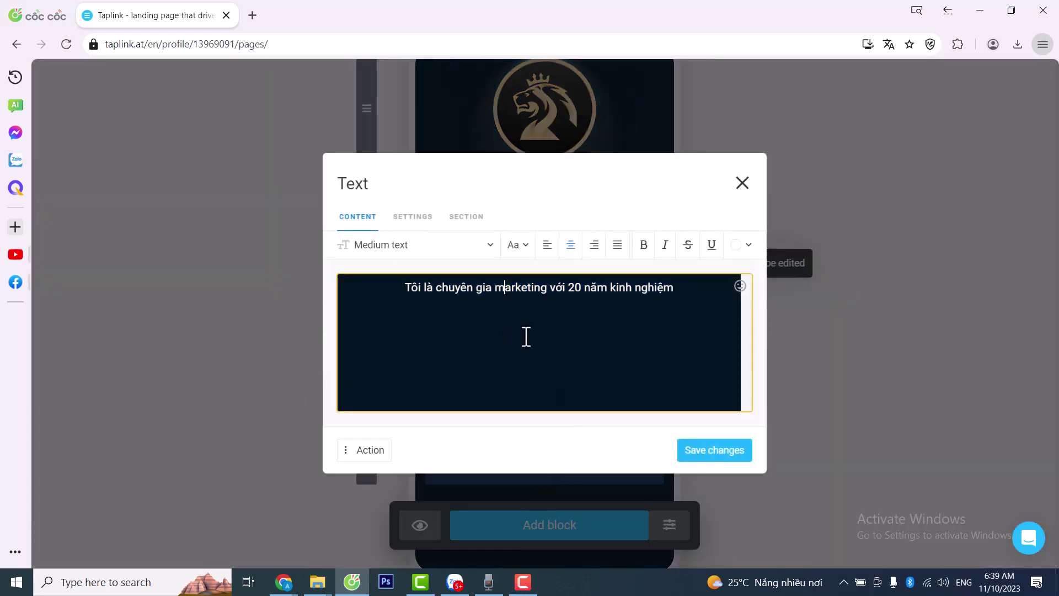
pyautogui.click(349, 451)
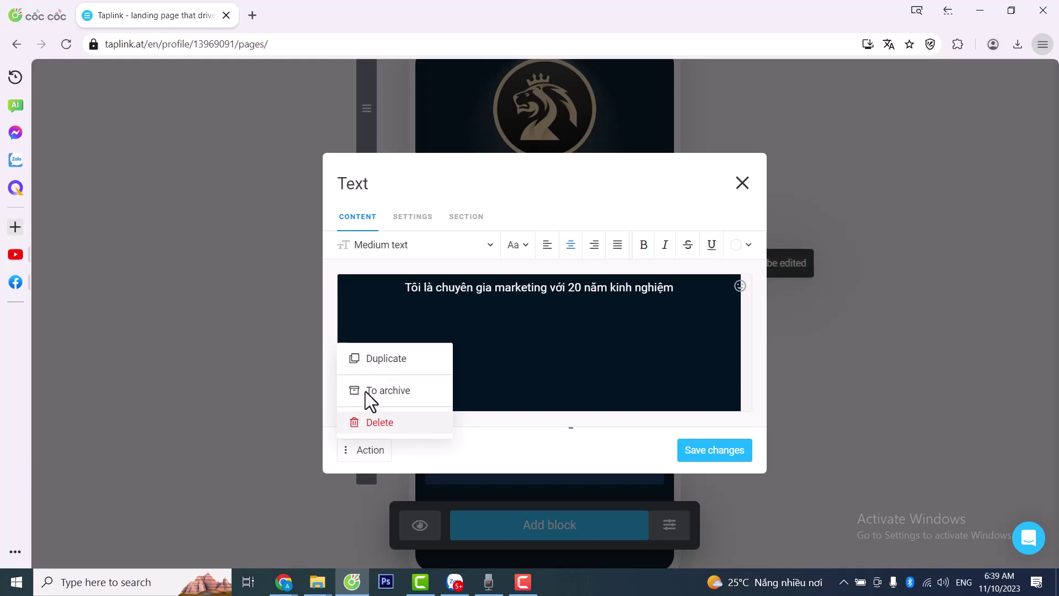
pyautogui.click(366, 359)
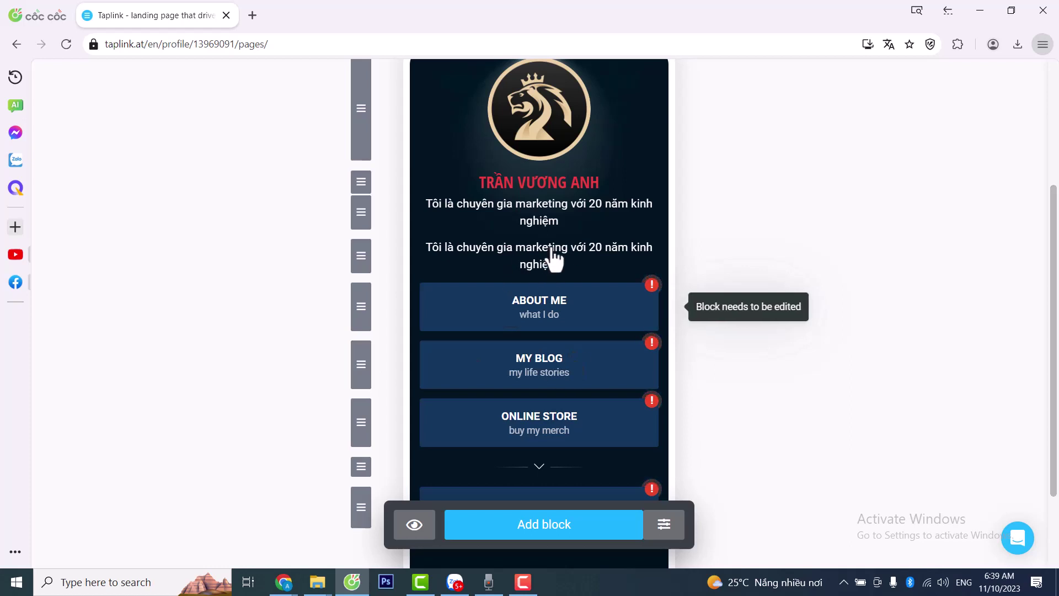
# - Rewrite the copy as an online money-making paragraph ending 'Bạn nào muốn kiếm tiền hay liên hệ với mình nhé.' and save
pyautogui.moveTo(359, 255)
pyautogui.mouseDown()
pyautogui.moveTo(362, 217)
pyautogui.moveTo(361, 276)
pyautogui.moveTo(361, 259)
pyautogui.mouseUp()
pyautogui.click(550, 264)
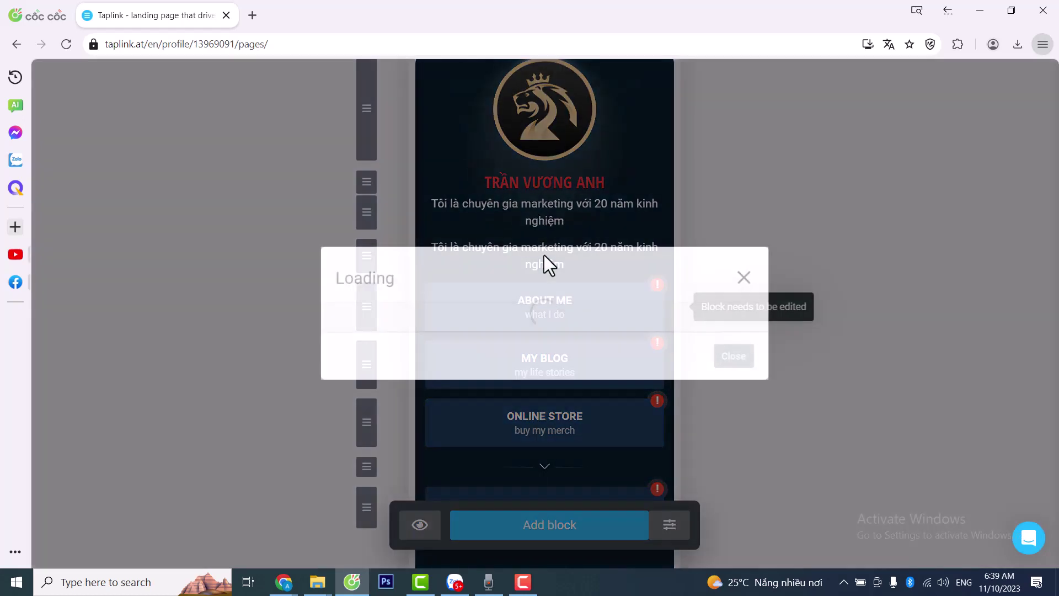
pyautogui.moveTo(689, 287); pyautogui.dragTo(406, 286)
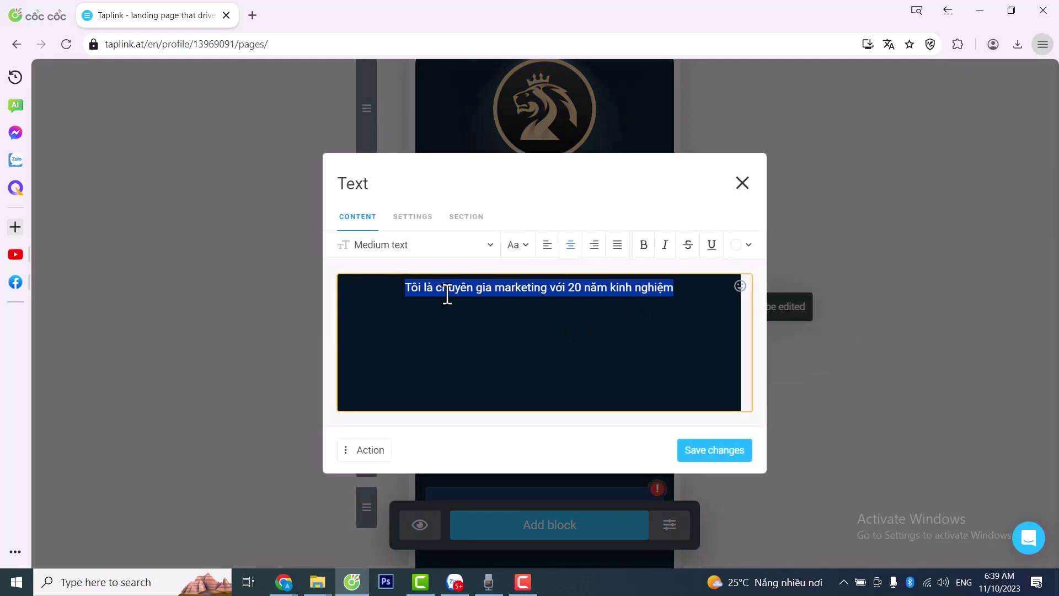
pyautogui.write('To')
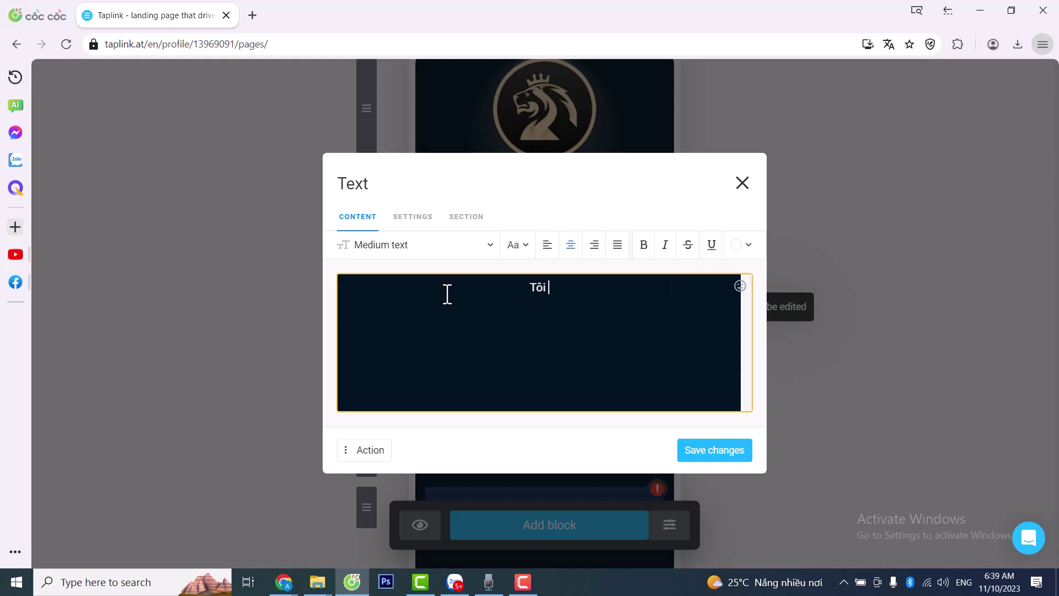
pyautogui.write('i đang làm ')
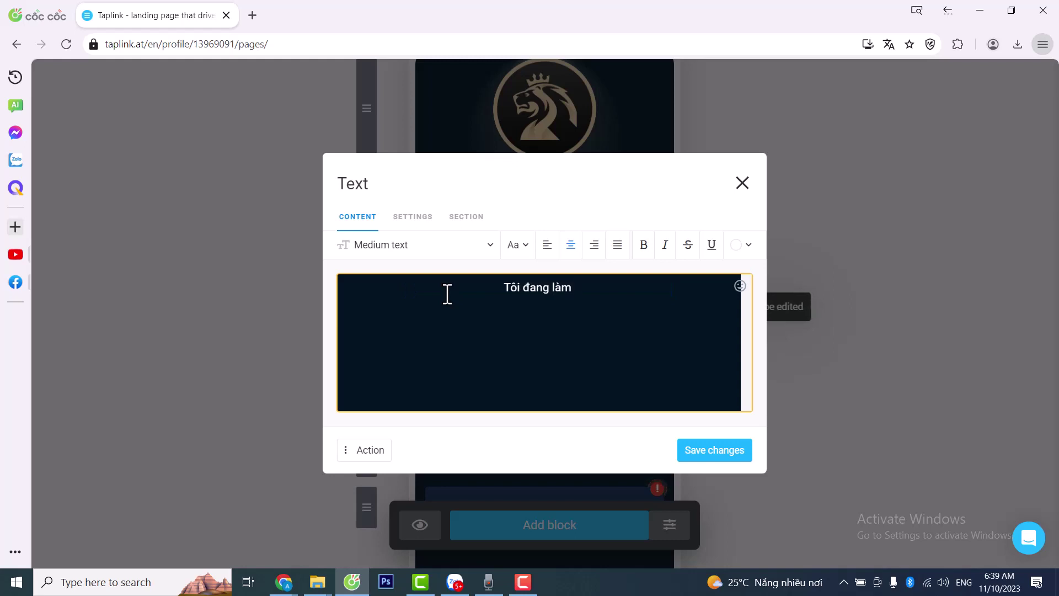
pyautogui.write('rất niều')
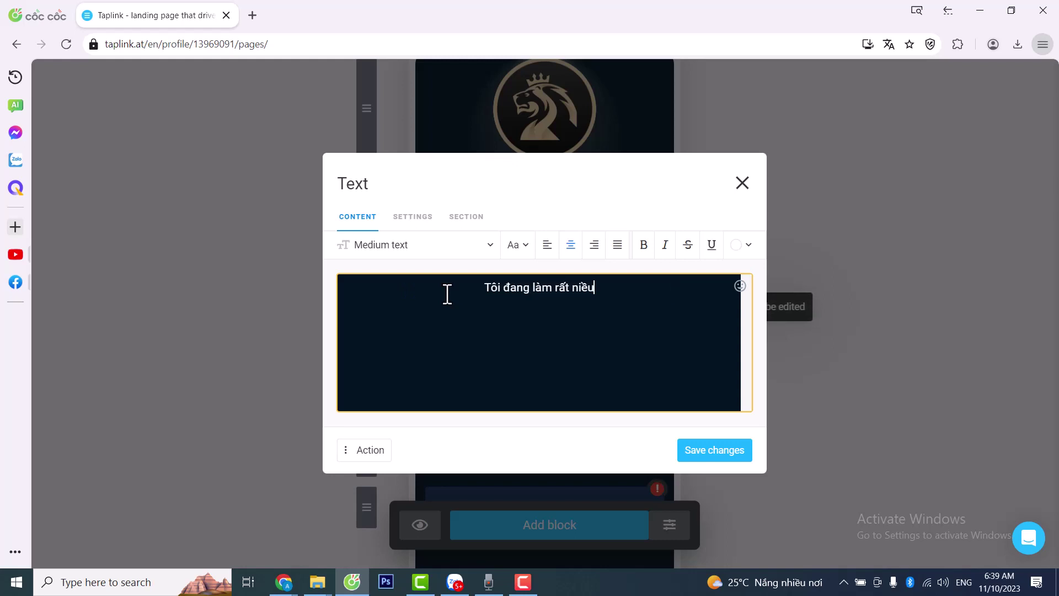
pyautogui.press('BackSpace')
pyautogui.press('BackSpace')
pyautogui.press('BackSpace')
pyautogui.write('hiều công vie')
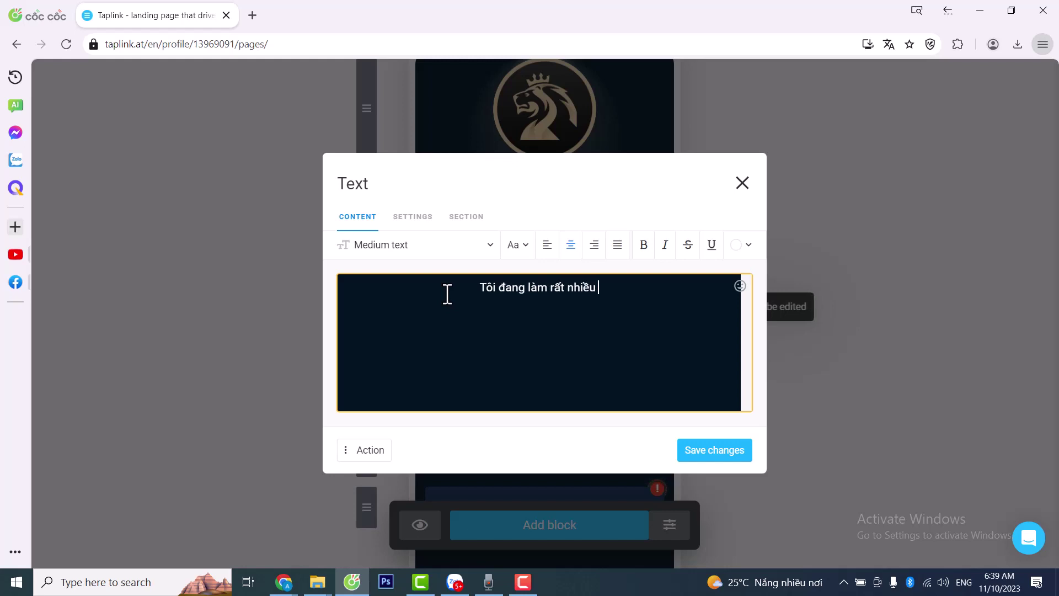
pyautogui.write('c')
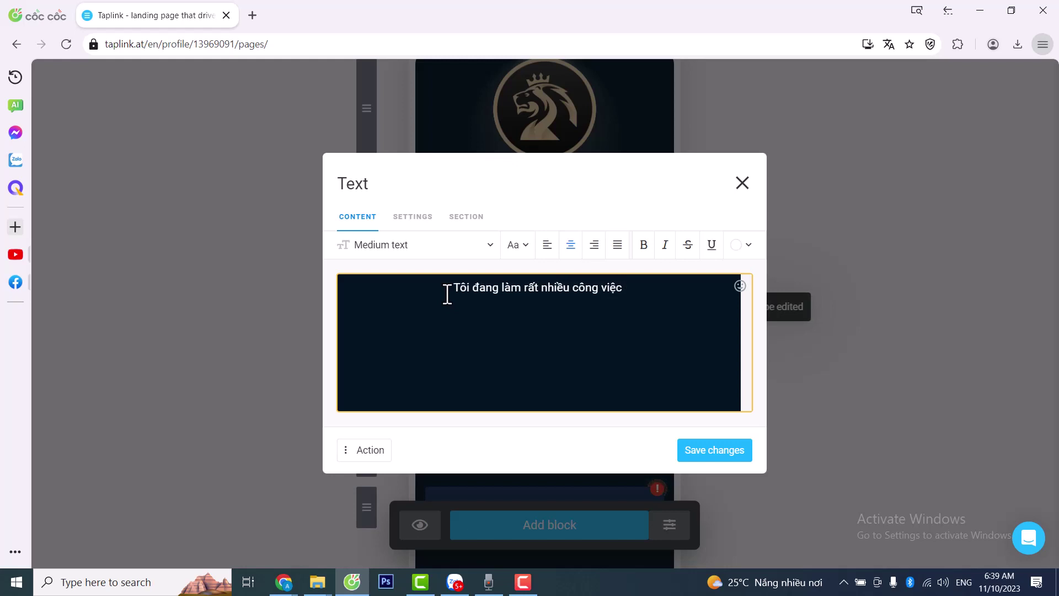
pyautogui.write('j kiếm tiền o')
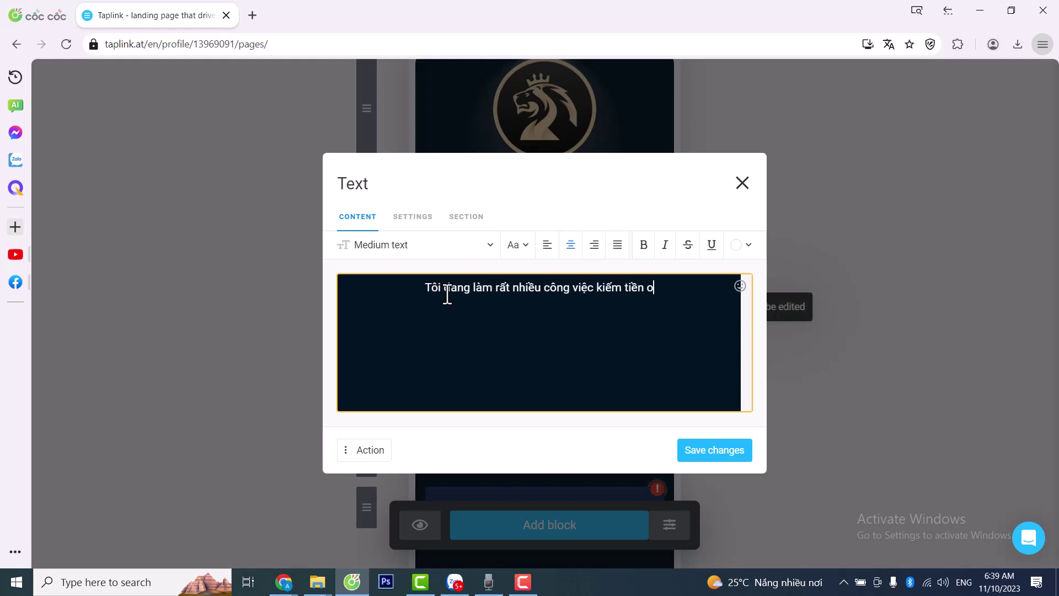
pyautogui.write('nline')
pyautogui.press('BackSpace')
pyautogui.press('BackSpace')
pyautogui.press('BackSpace')
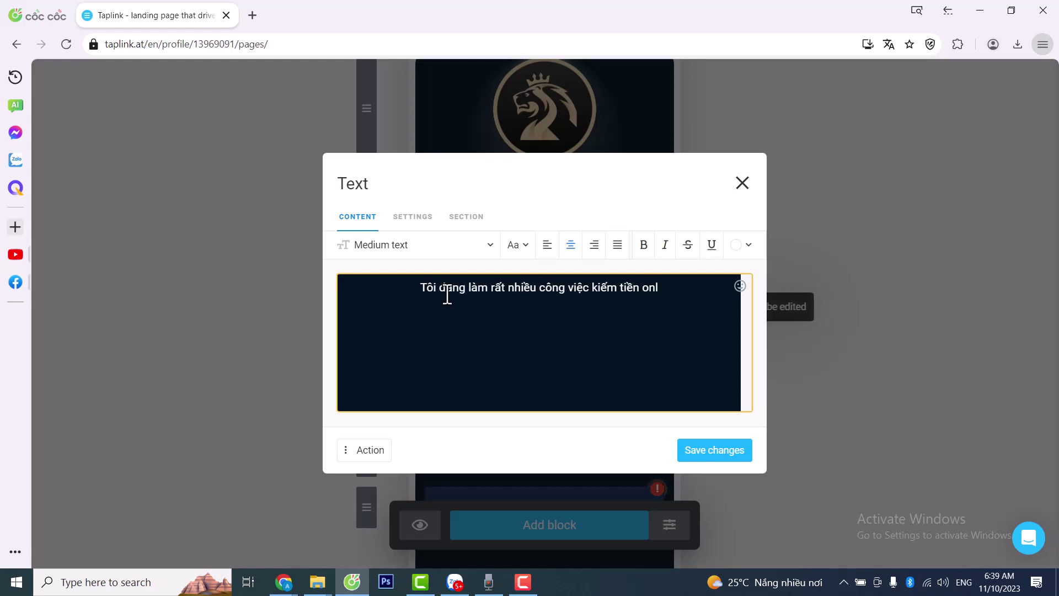
pyautogui.write('ine. Bạn ')
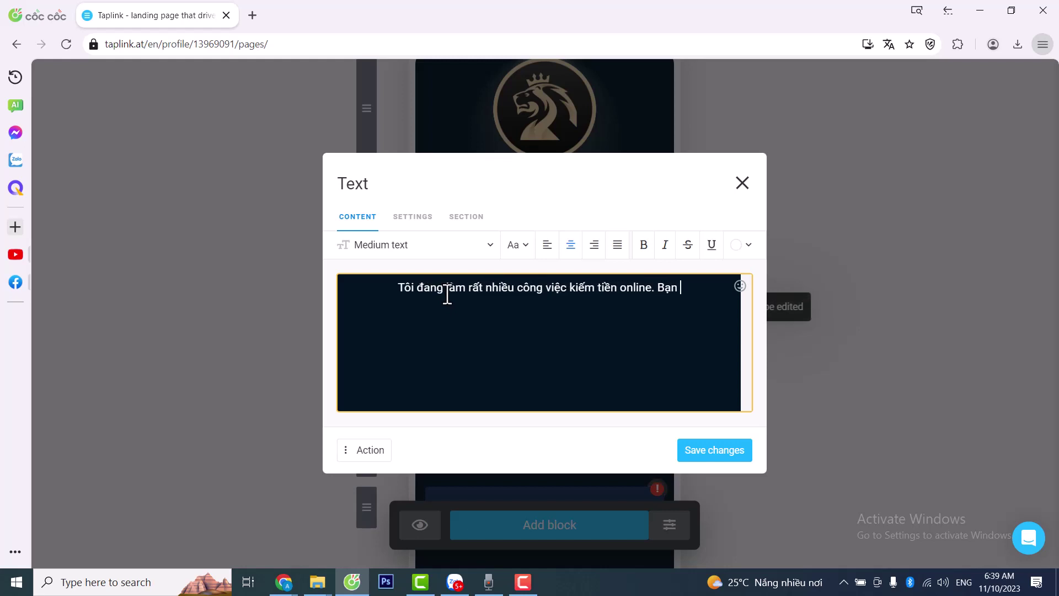
pyautogui.write('nào muốn ki')
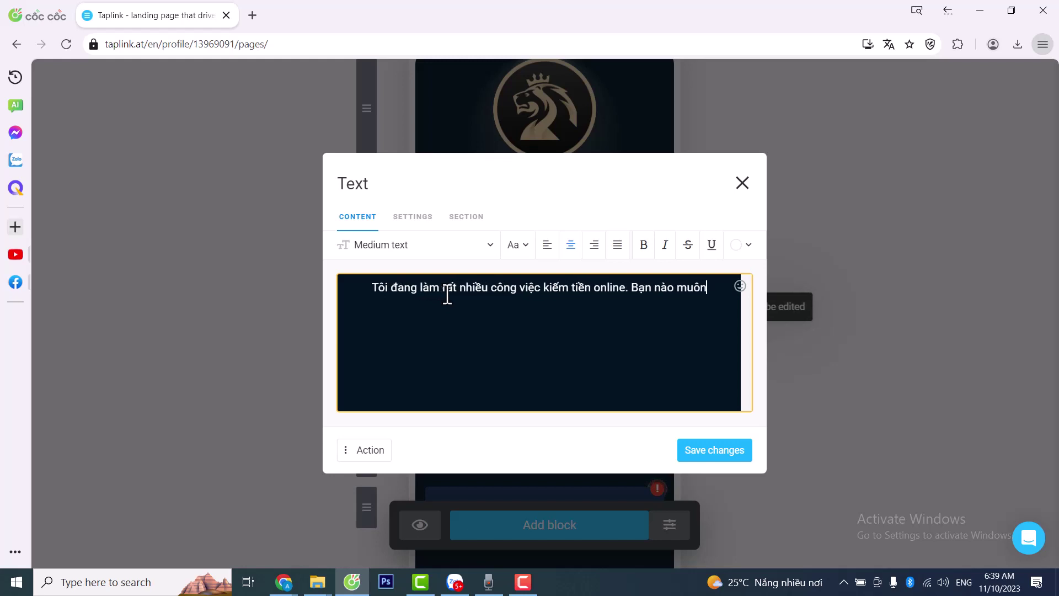
pyautogui.write('ếm tiền ')
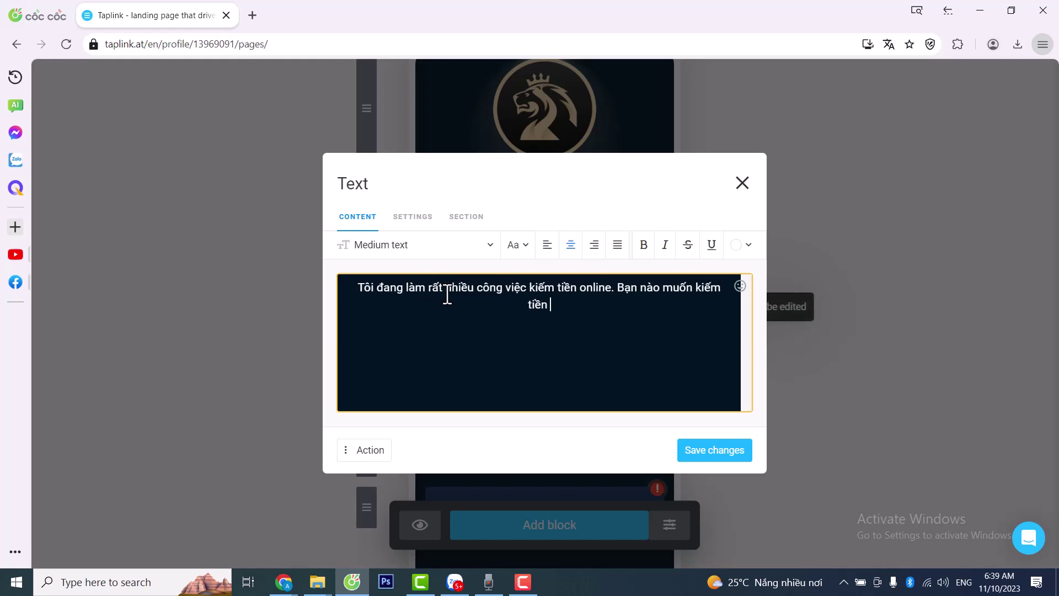
pyautogui.write('hay liên hệ')
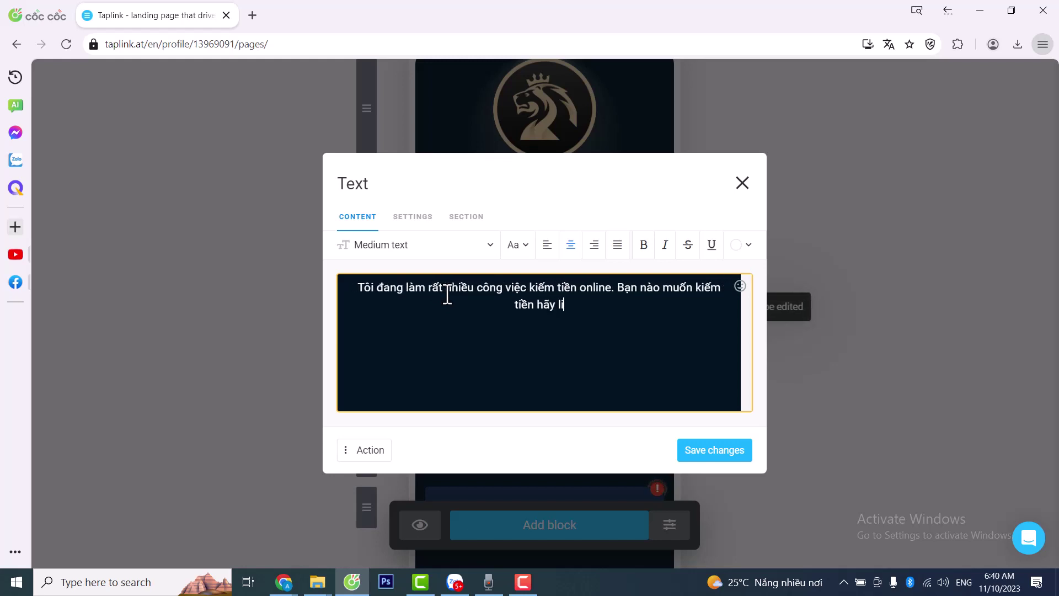
pyautogui.write(' với ')
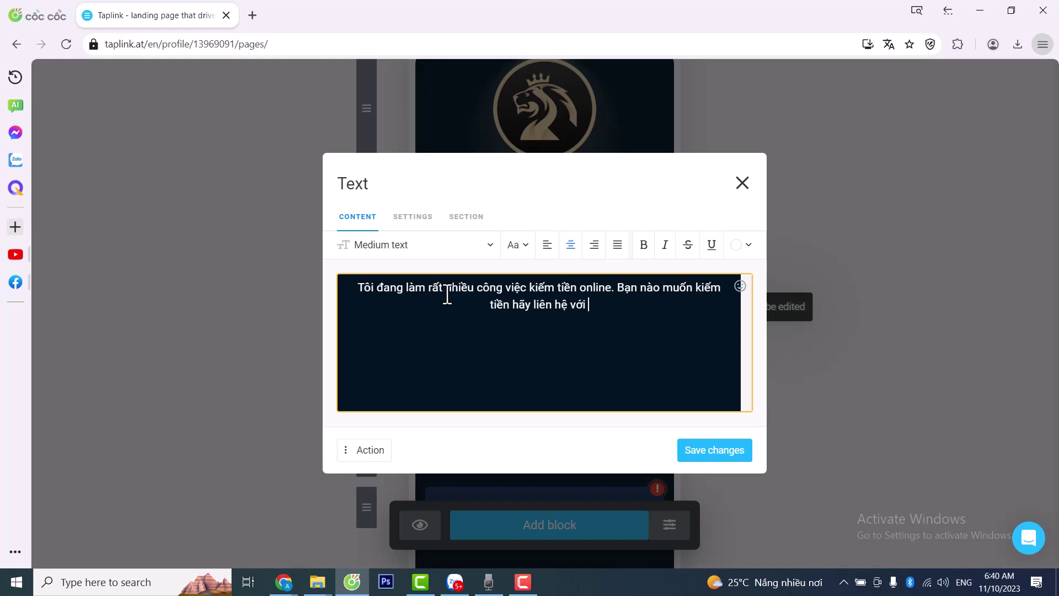
pyautogui.write('mình nhé')
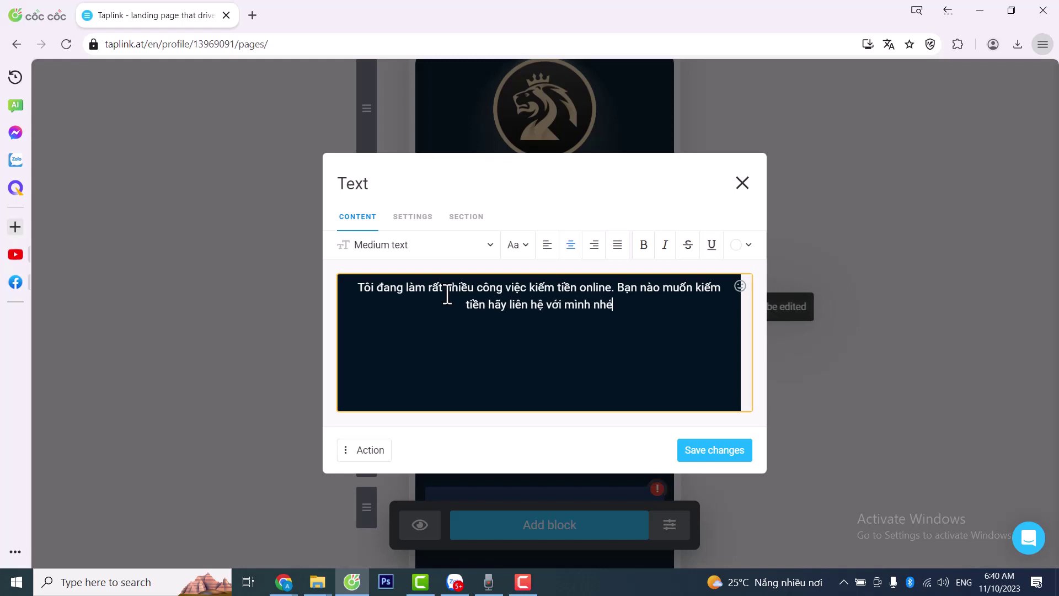
pyautogui.write('.')
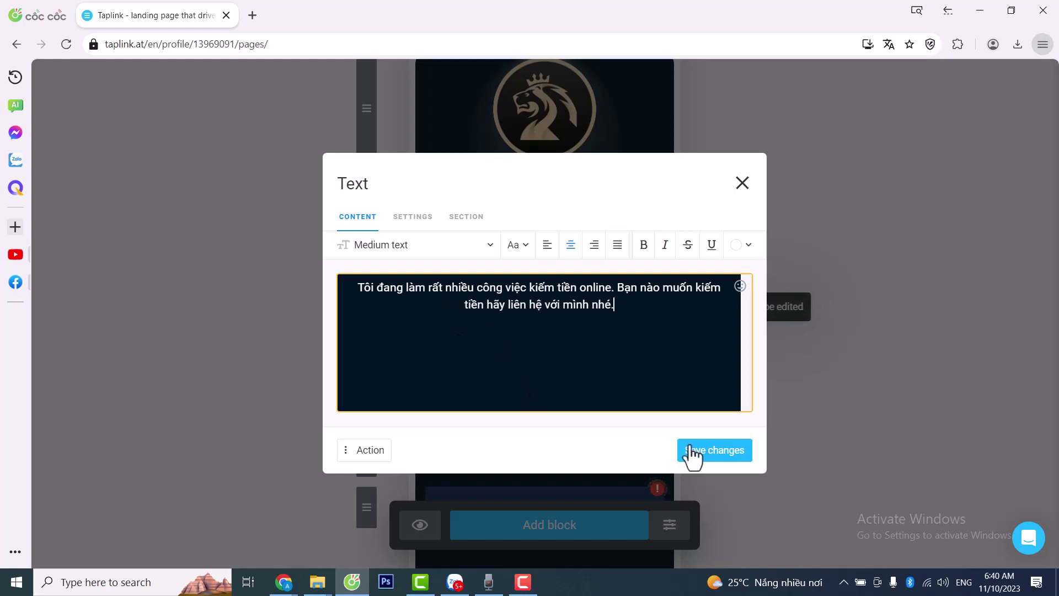
pyautogui.click(703, 457)
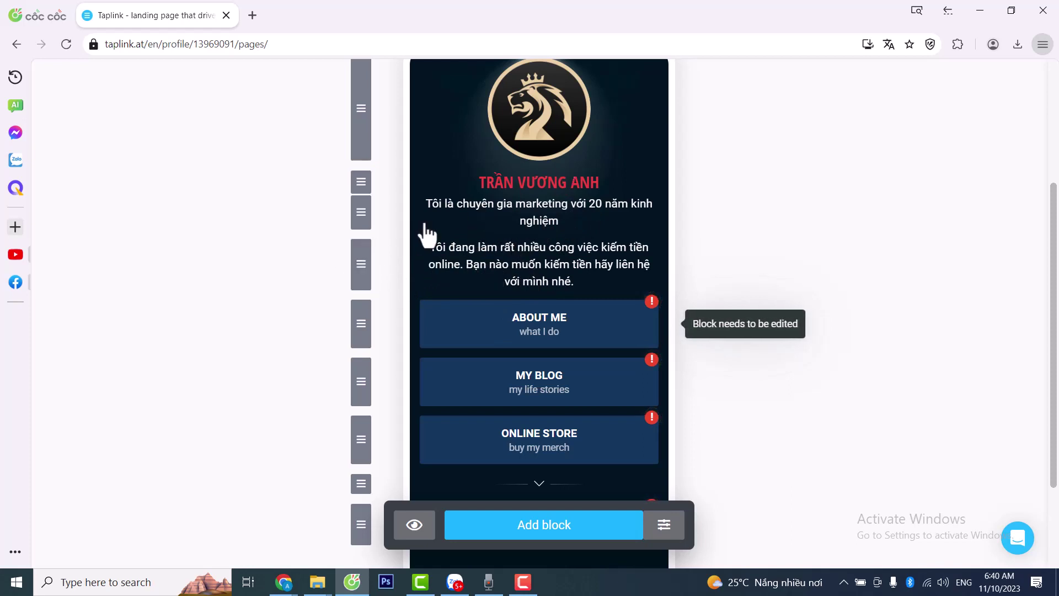
# - Drag the money-making paragraph up beneath the marketing-expert line and review the link blocks below
pyautogui.moveTo(361, 267); pyautogui.dragTo(367, 204)
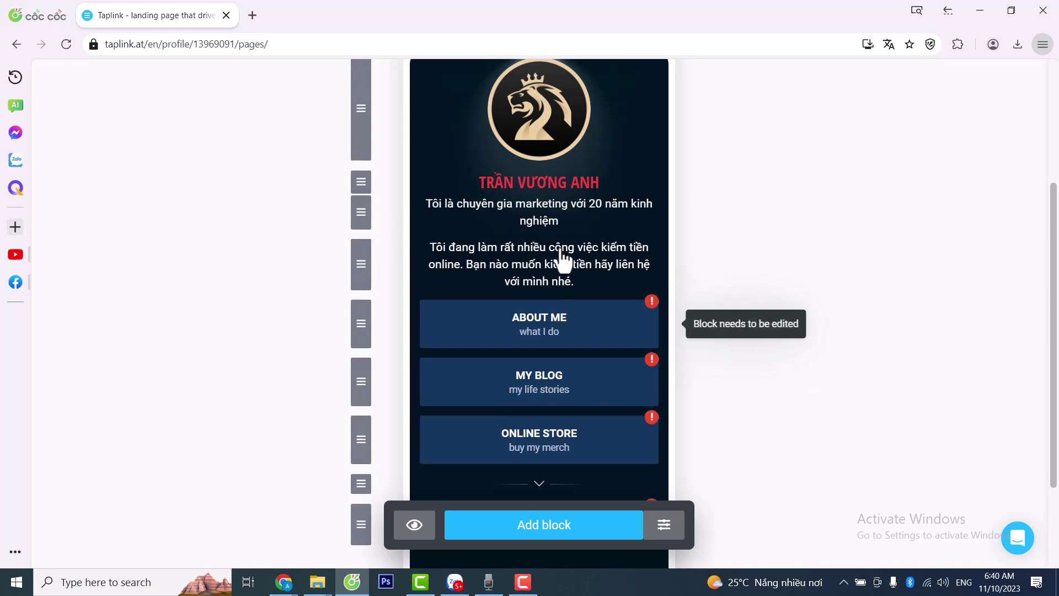
pyautogui.scroll(-3, 539, 261)
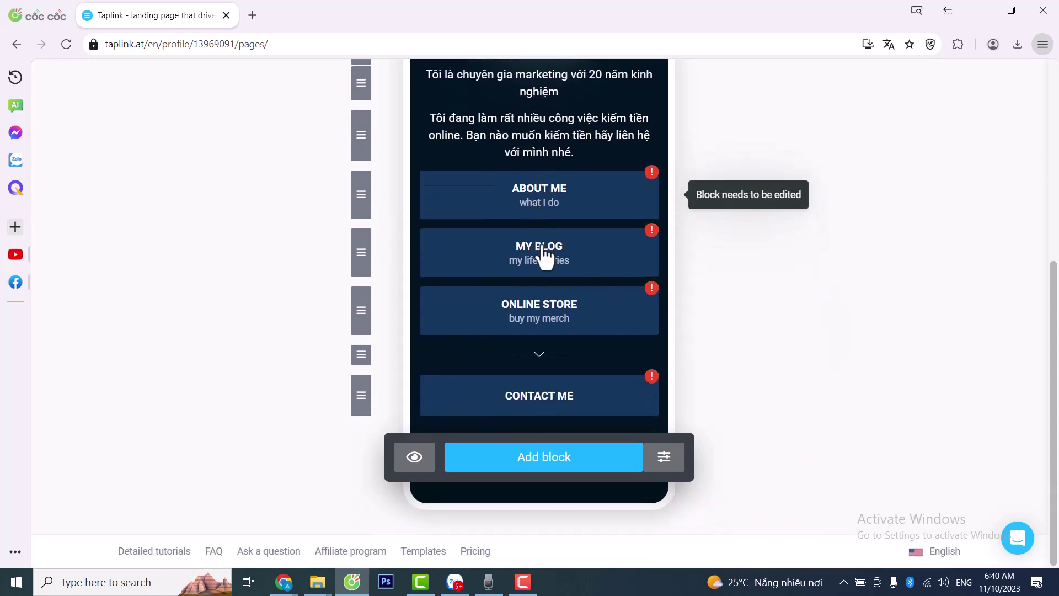
pyautogui.scroll(2, 552, 260)
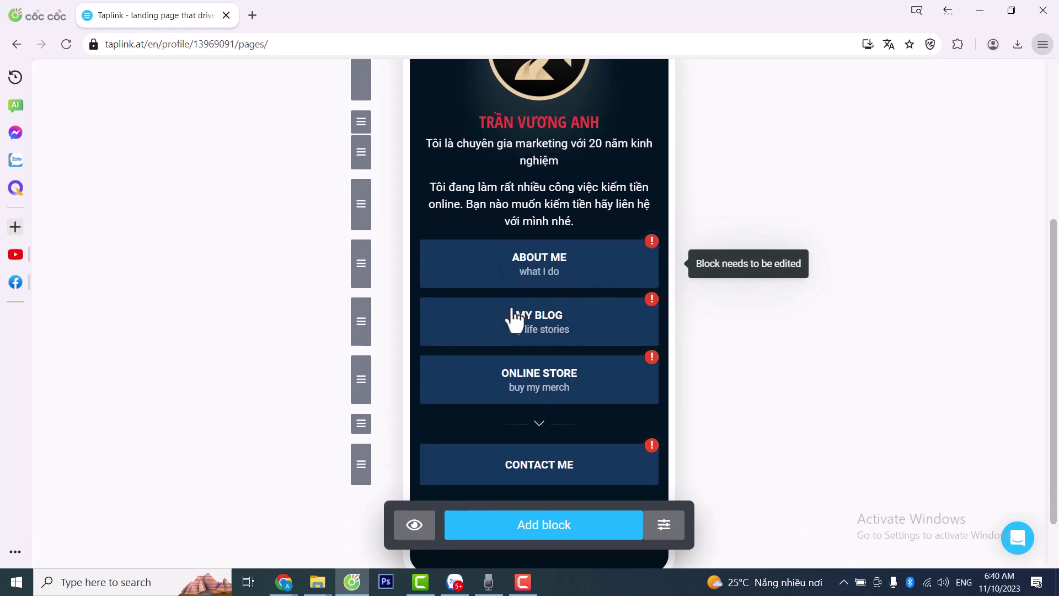
# - Delete the My Blog and Online Store link blocks, confirming each removal
pyautogui.click(558, 320)
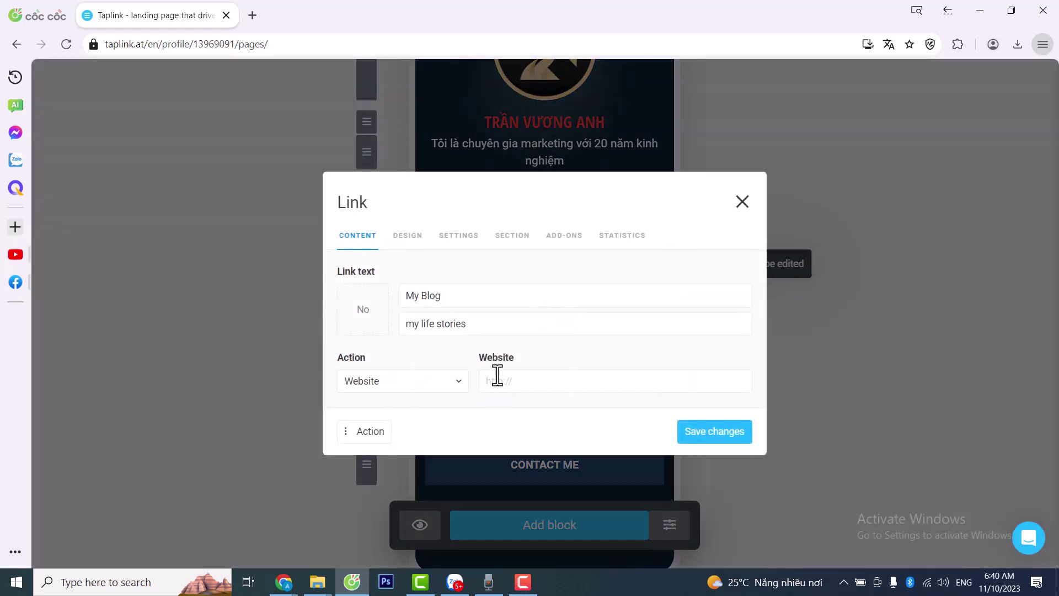
pyautogui.click(345, 433)
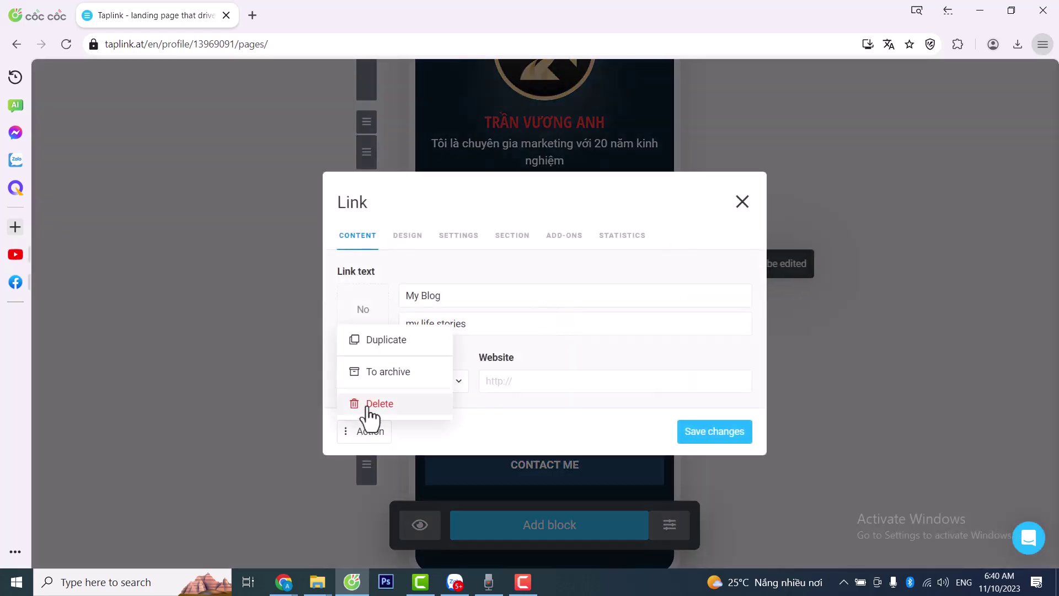
pyautogui.click(367, 405)
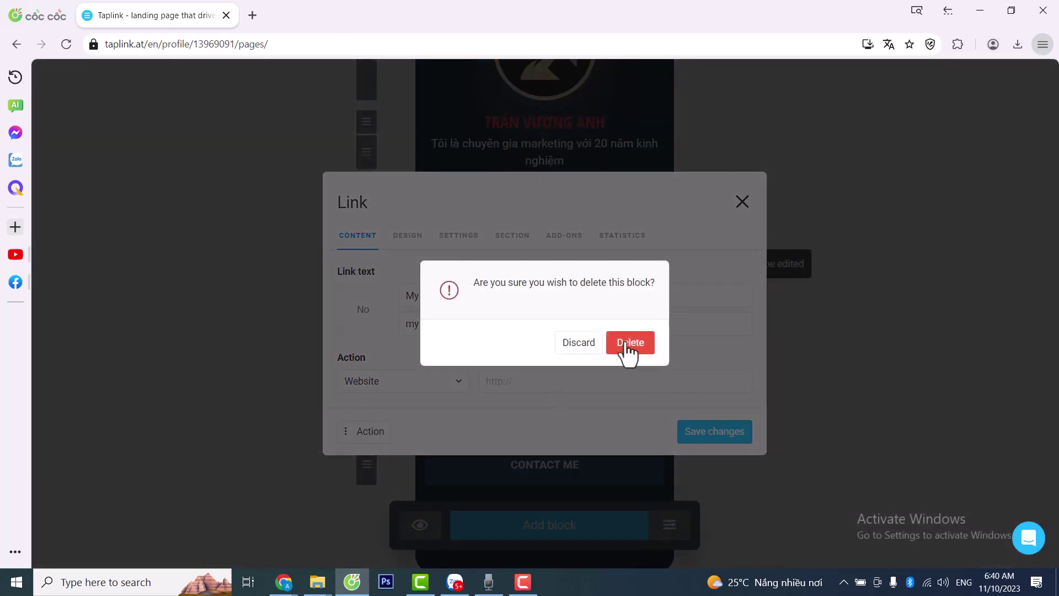
pyautogui.click(626, 345)
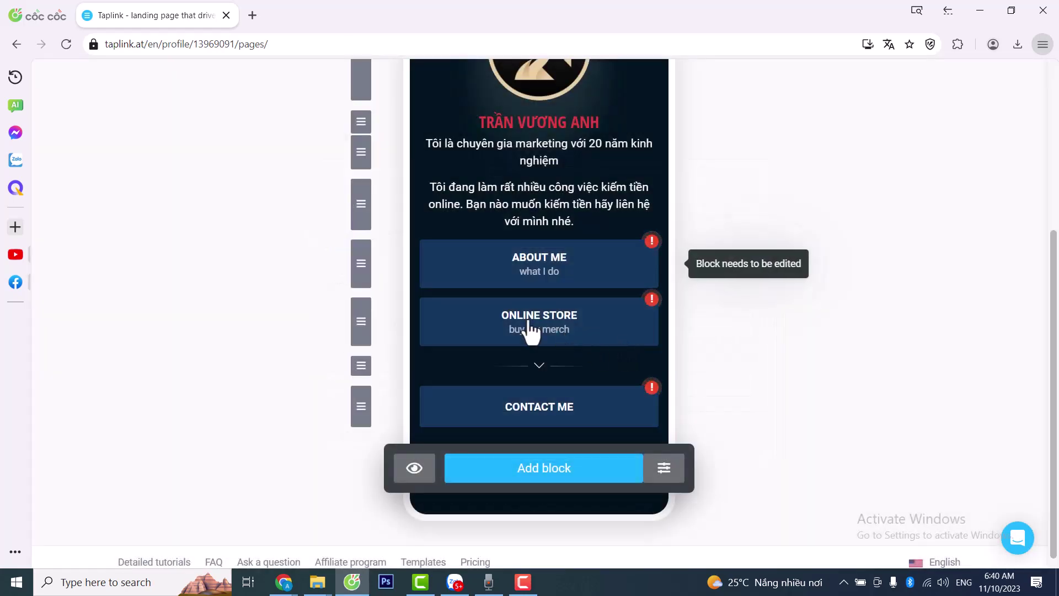
pyautogui.click(531, 330)
pyautogui.click(349, 433)
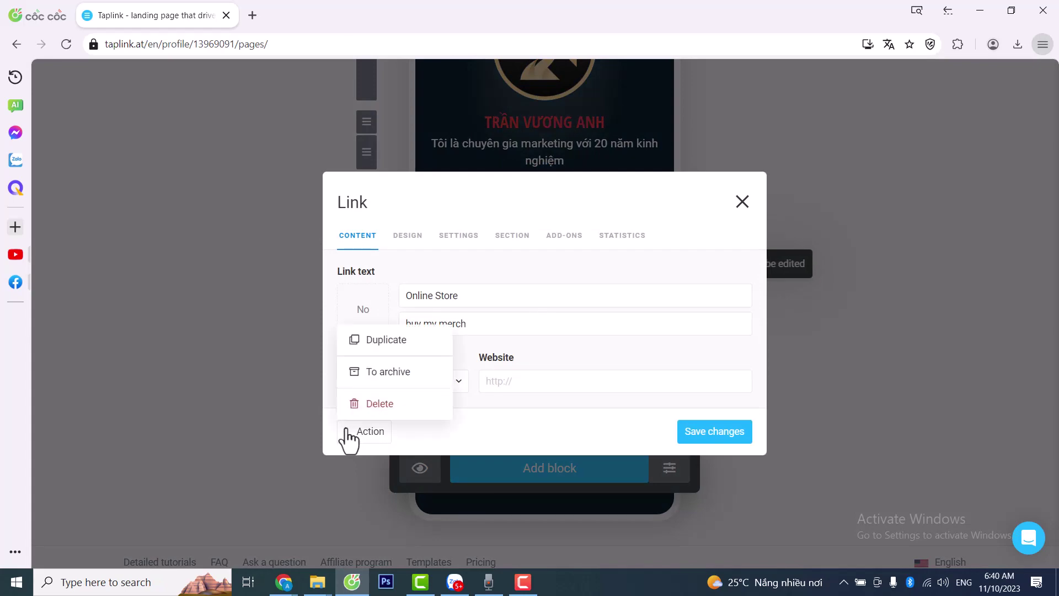
pyautogui.click(364, 406)
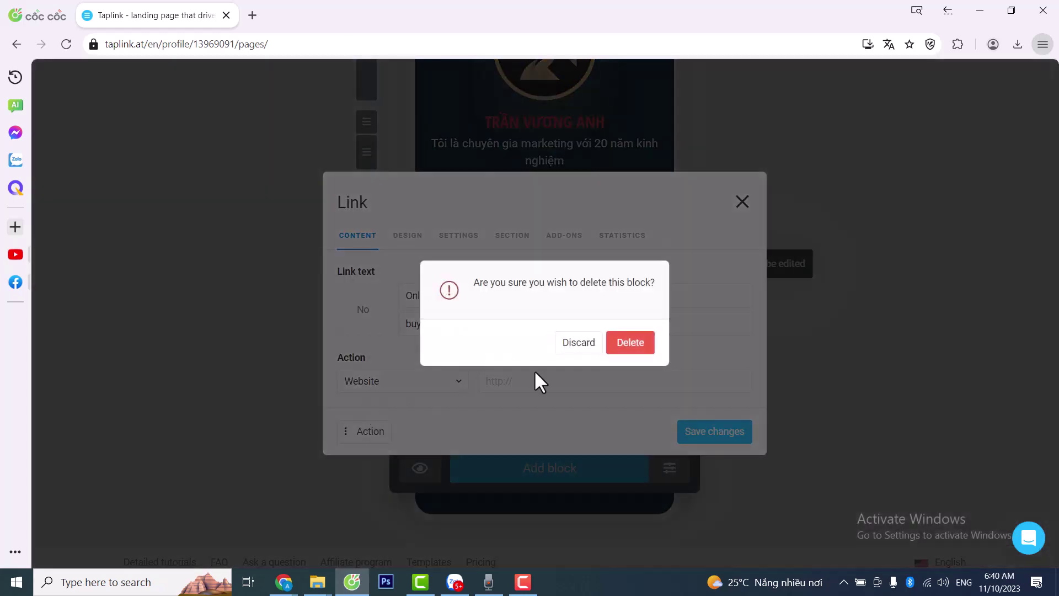
pyautogui.click(632, 346)
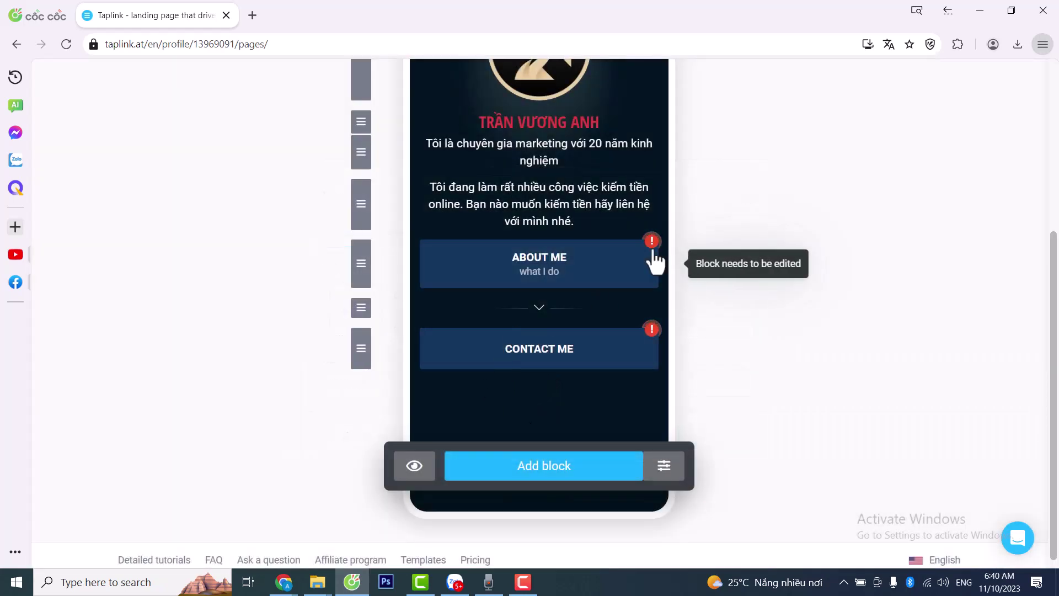
# - Delete the Contact Me link block, leaving About Me above the divider
pyautogui.click(528, 353)
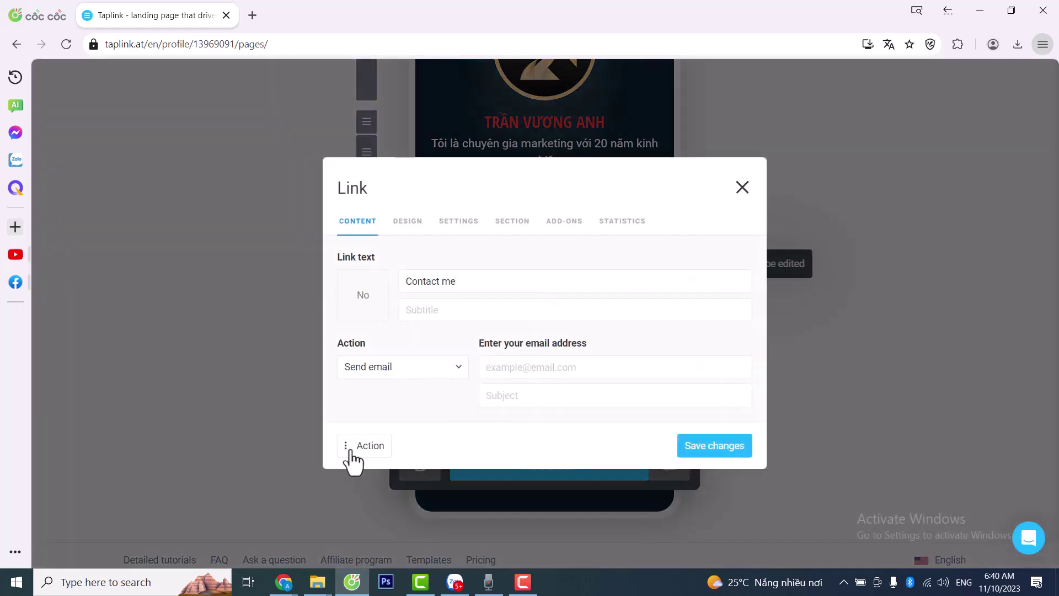
pyautogui.click(356, 446)
pyautogui.click(386, 419)
pyautogui.click(619, 352)
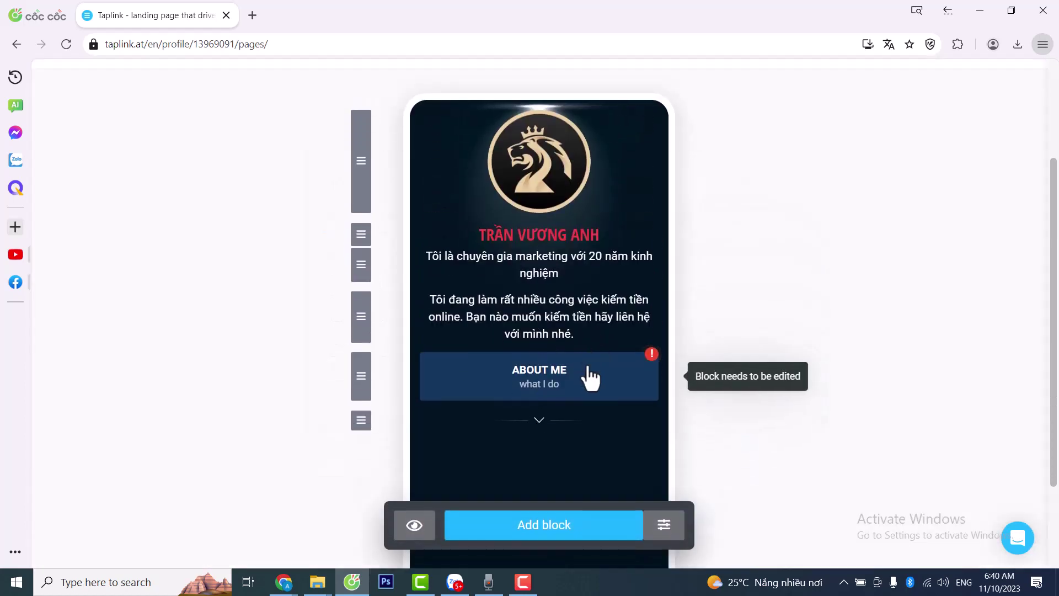
pyautogui.scroll(-2, 591, 373)
pyautogui.scroll(1, 551, 373)
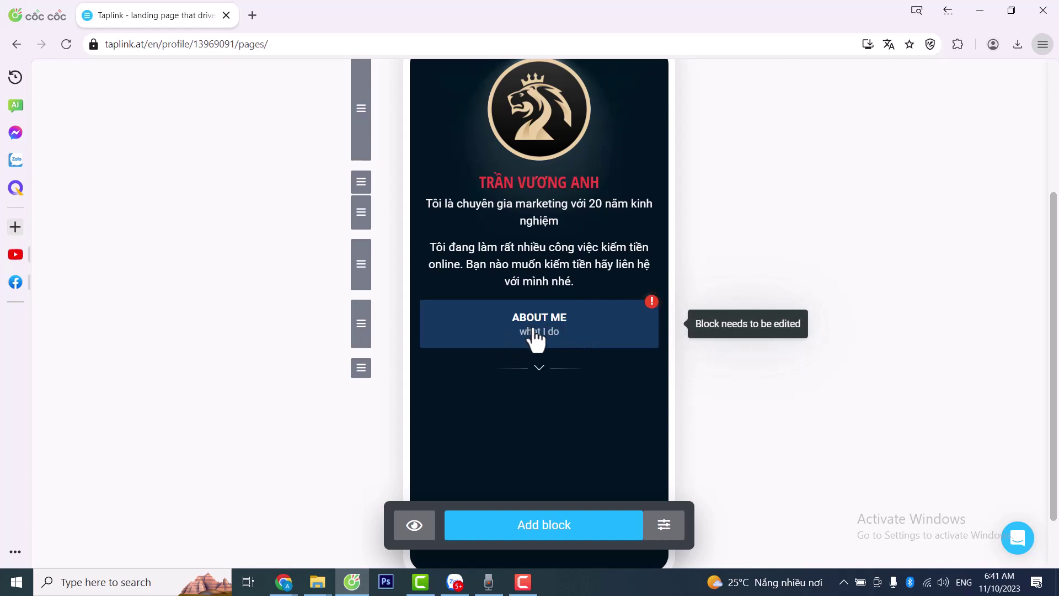
# - Replace the About Me title and 'what I do' subtitle with 'Link đăng ký tài khoản' and 'Hãy nhấn vào đây để đăng ký tài khoản'
pyautogui.click(533, 329)
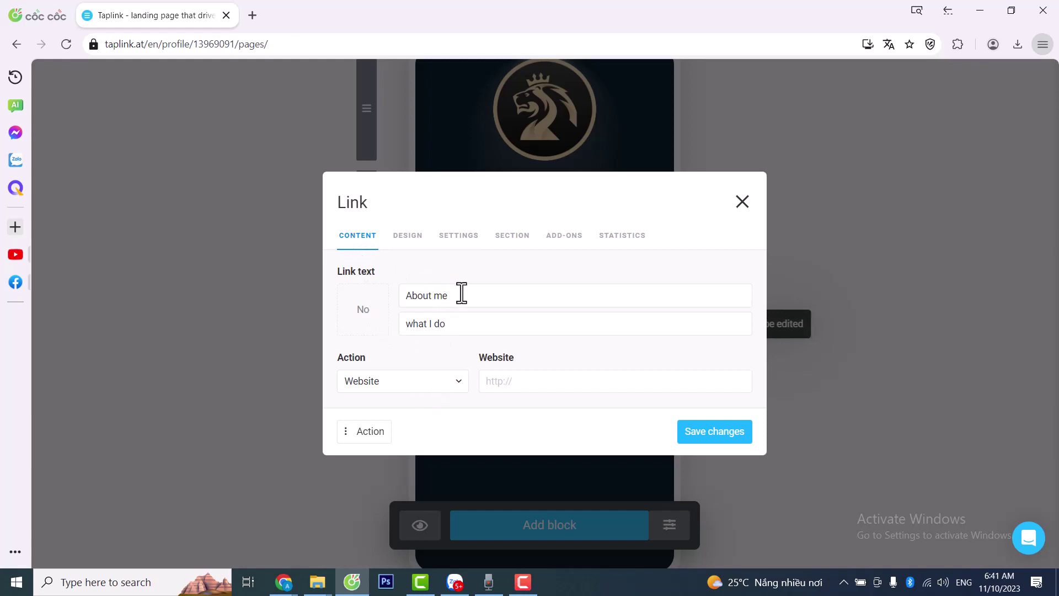
pyautogui.moveTo(461, 294); pyautogui.dragTo(406, 291)
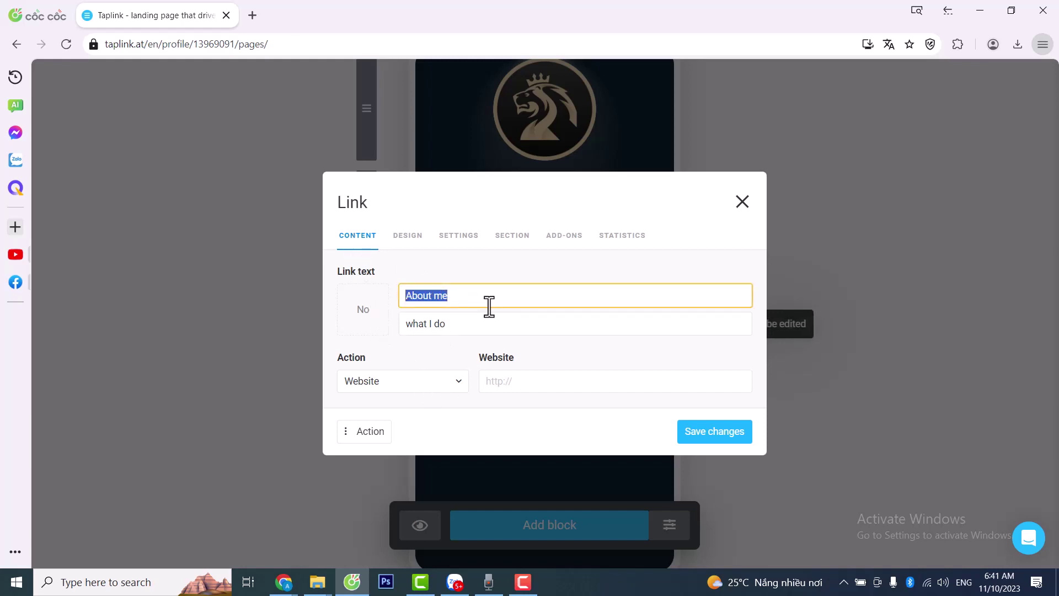
pyautogui.write('Link đăng ký tài khoản')
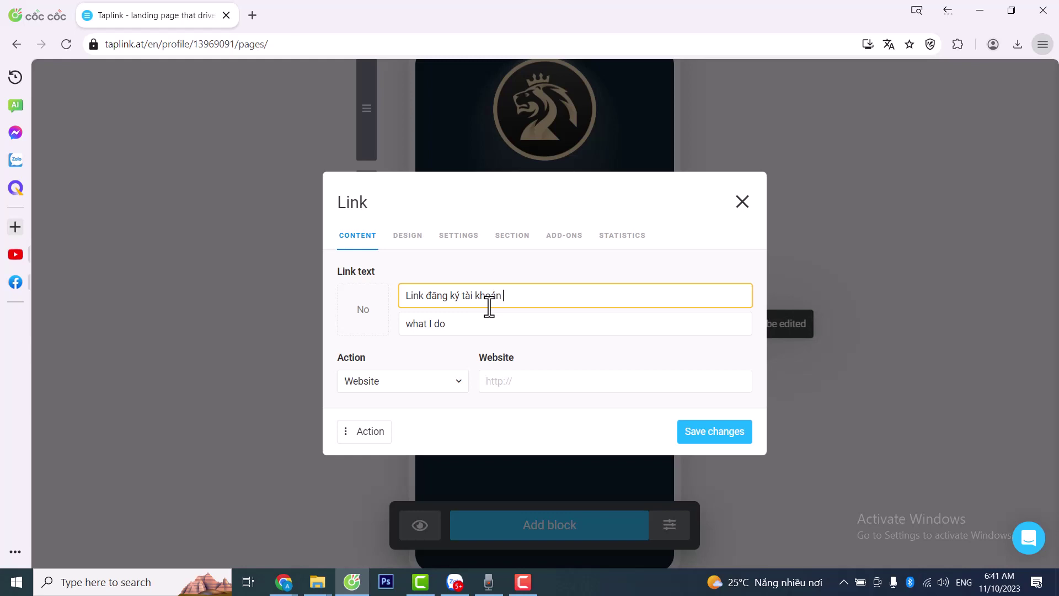
pyautogui.moveTo(459, 324); pyautogui.dragTo(404, 327)
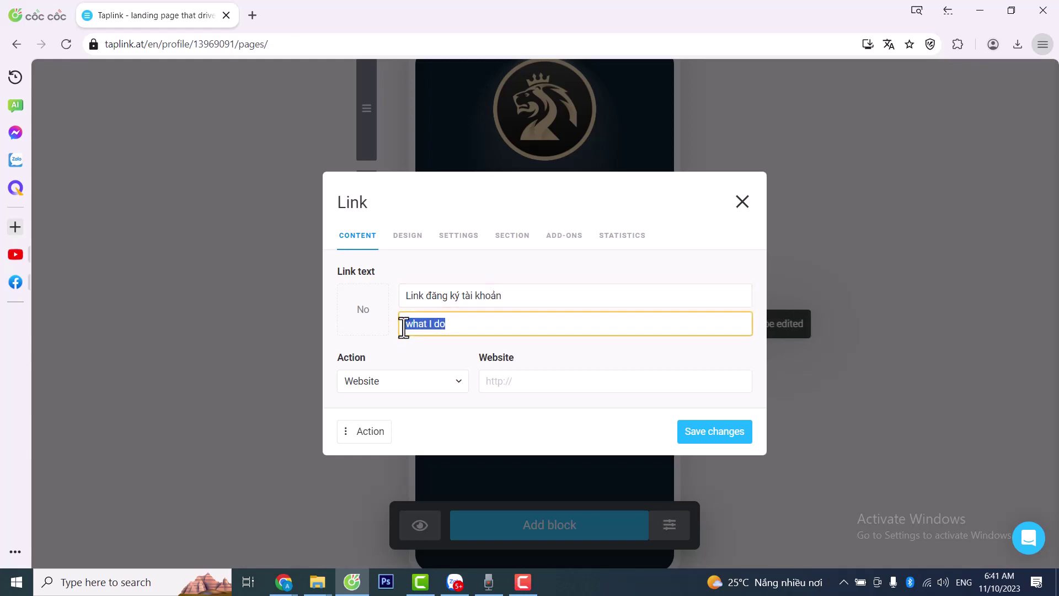
pyautogui.write('Hay')
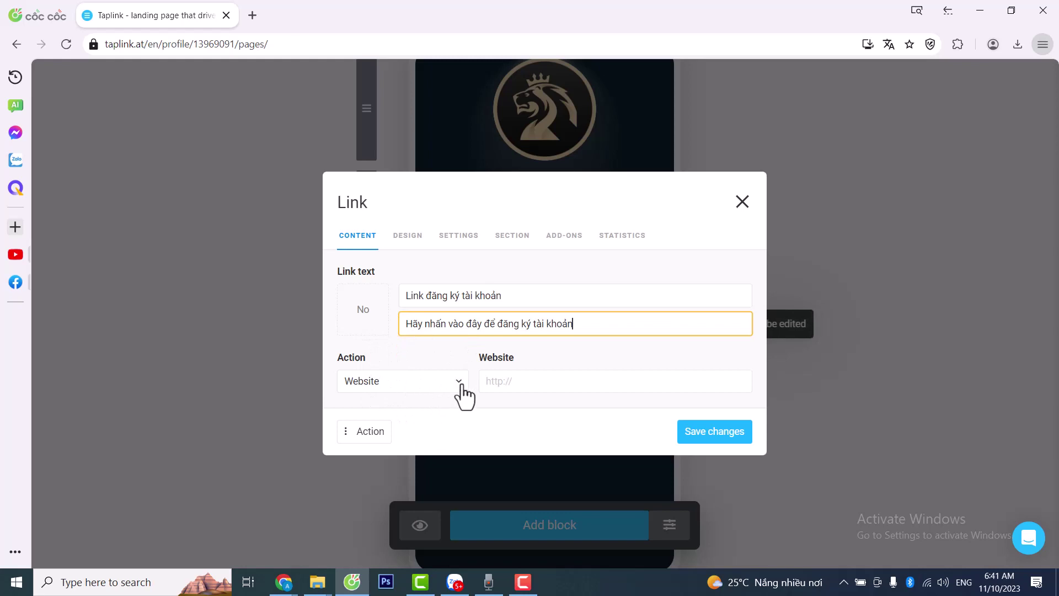
pyautogui.click(490, 383)
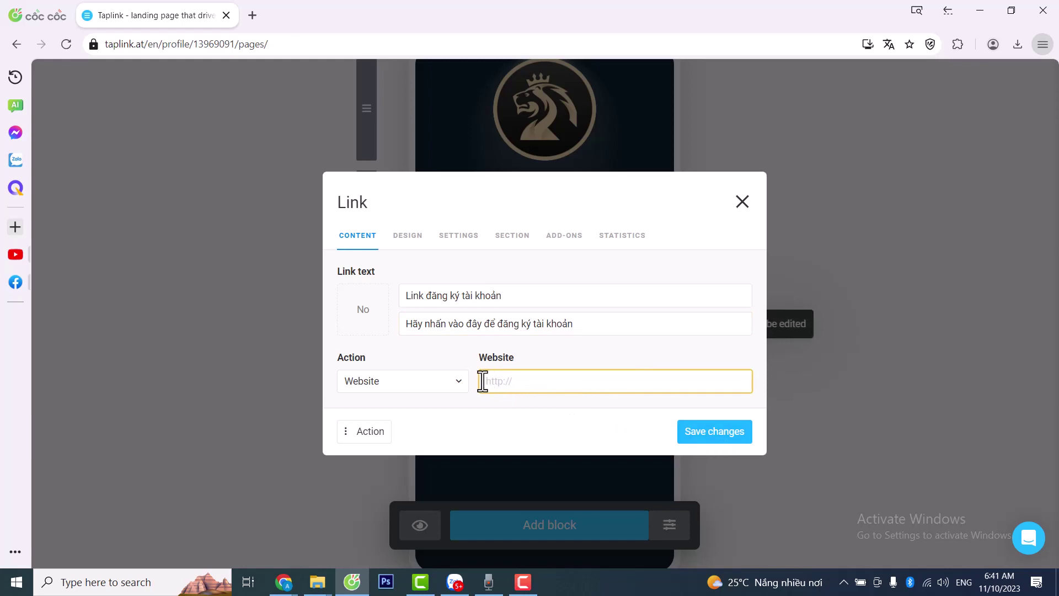
# - Try the Call and Send SMS link actions, starting a trial message template
pyautogui.click(459, 386)
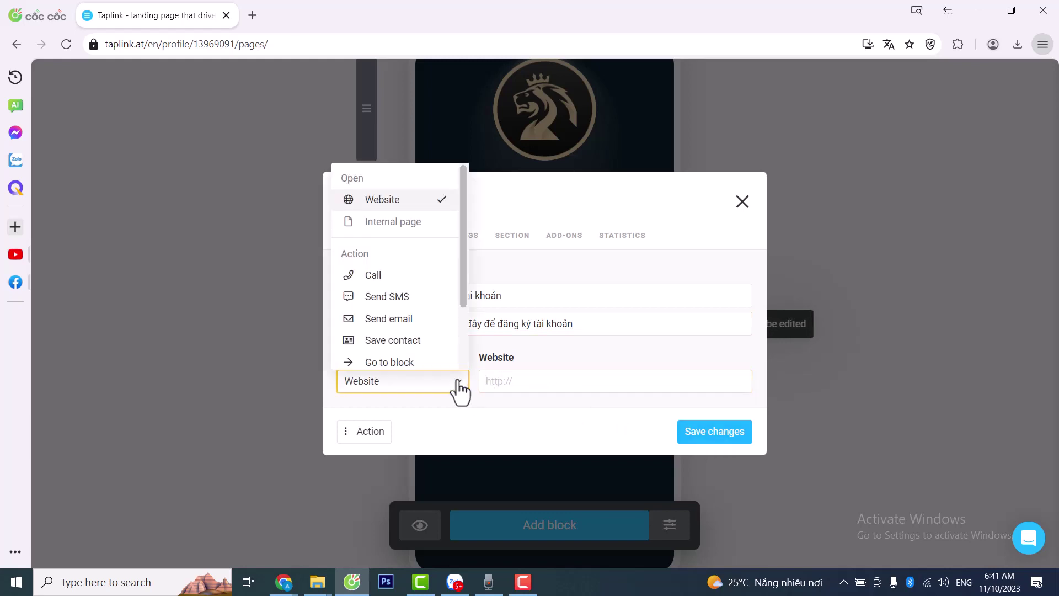
pyautogui.click(380, 277)
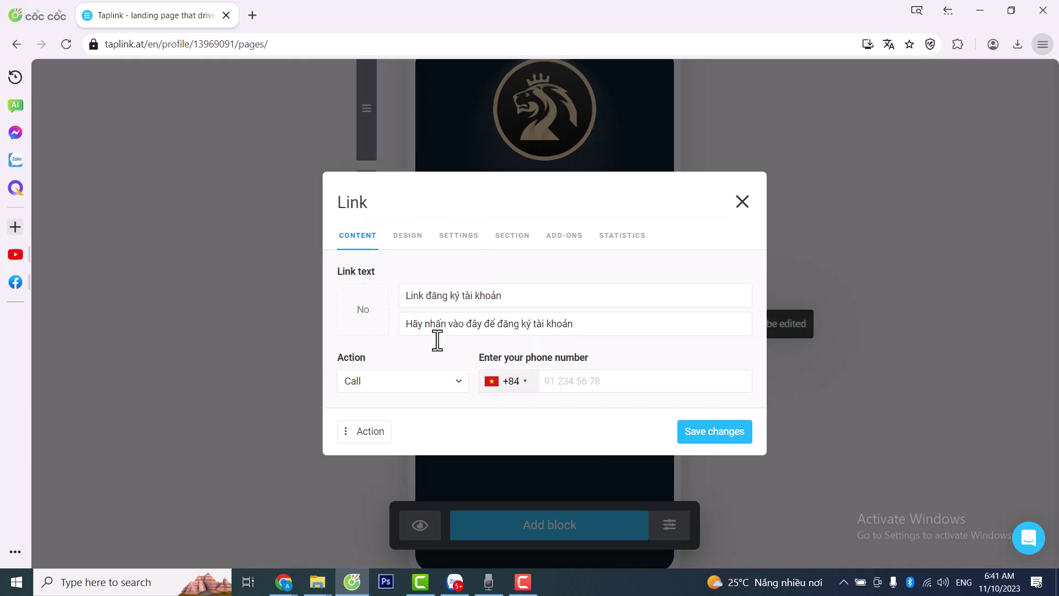
pyautogui.click(564, 385)
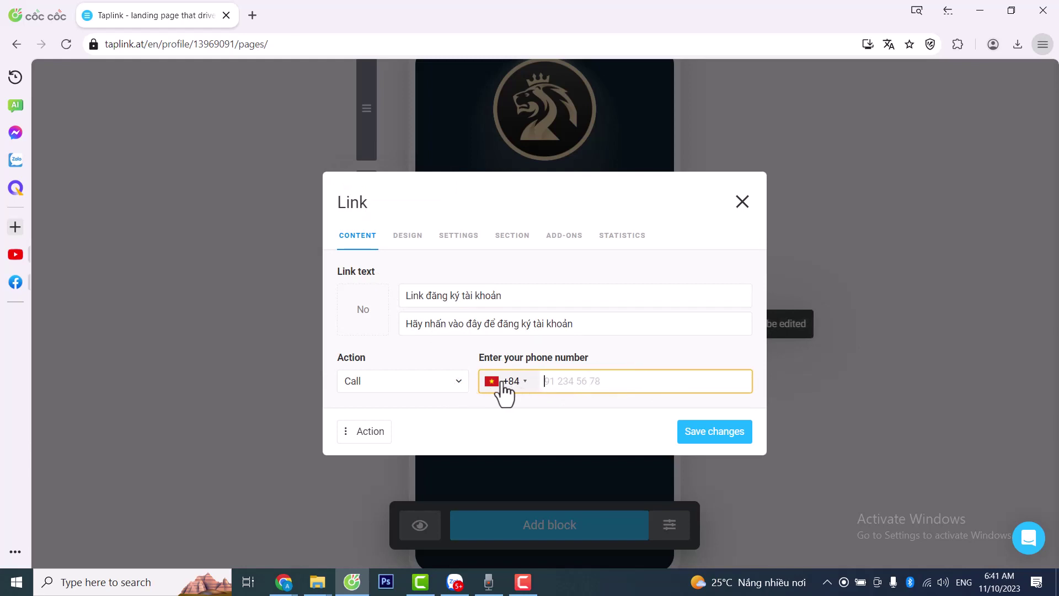
pyautogui.click(453, 381)
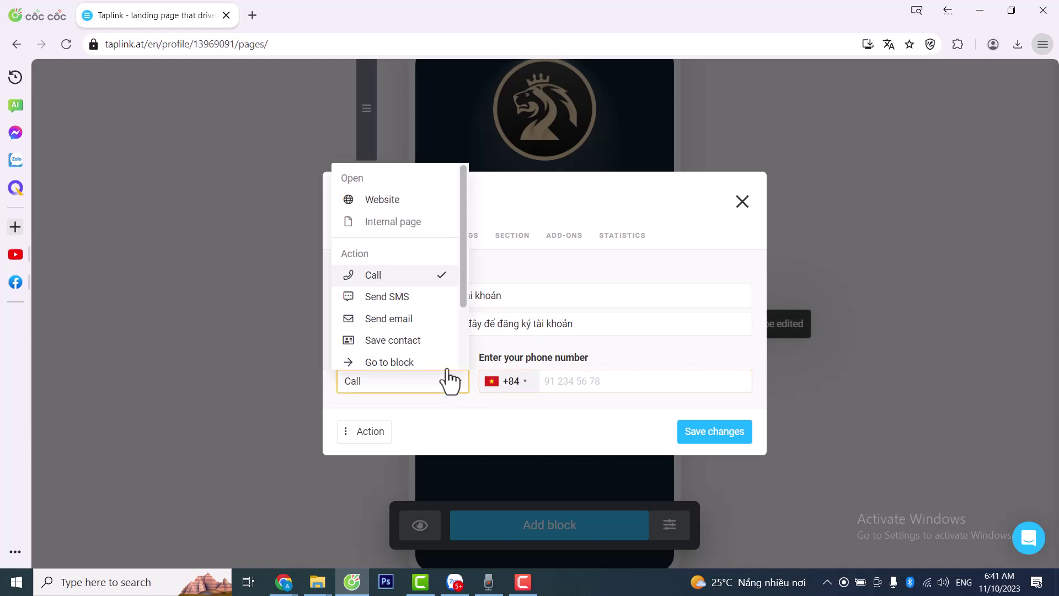
pyautogui.click(413, 297)
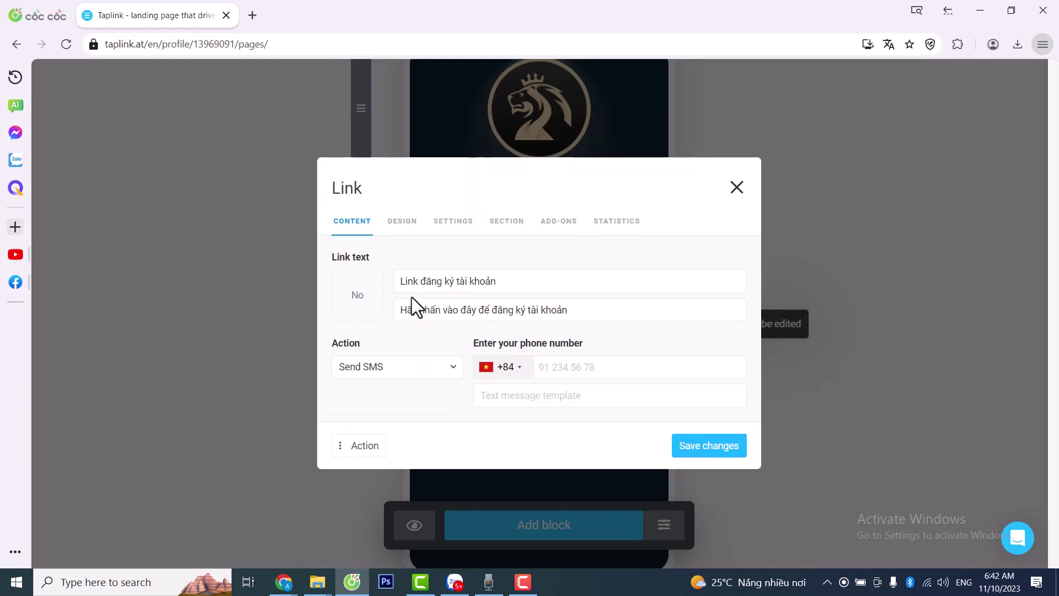
pyautogui.click(585, 365)
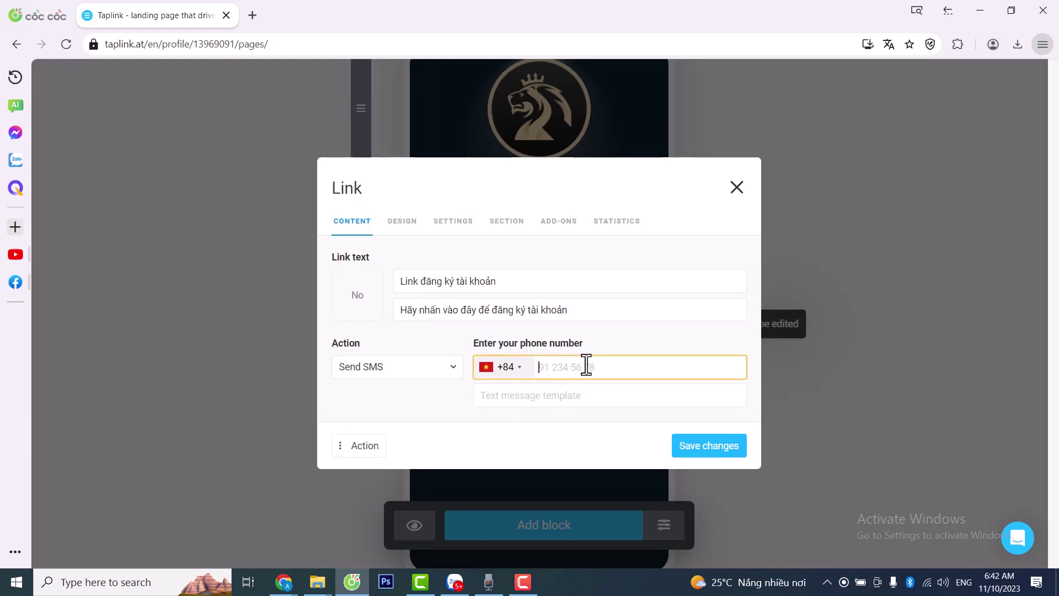
pyautogui.click(506, 395)
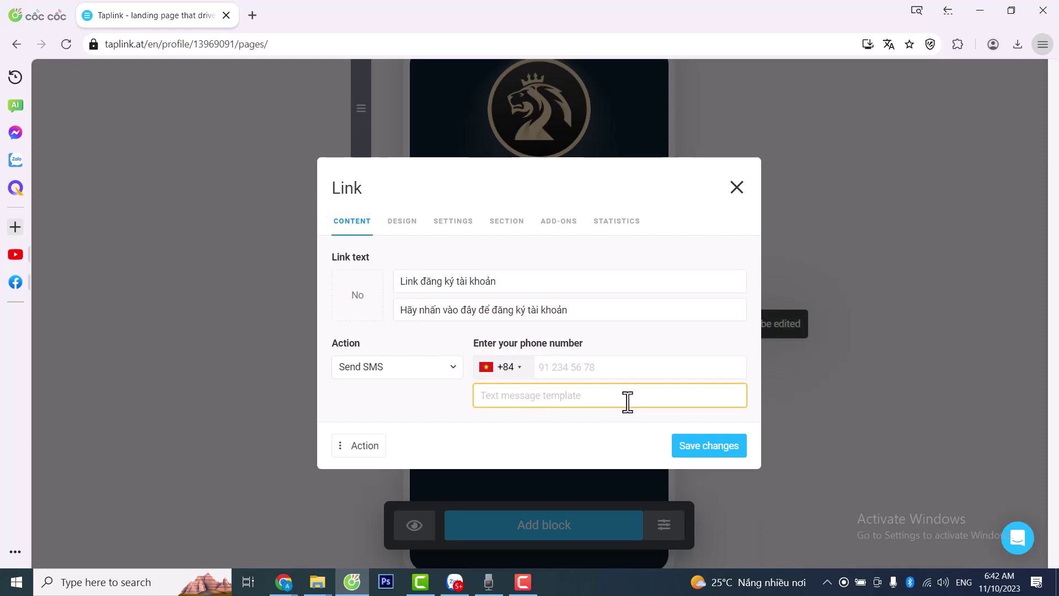
pyautogui.write('Ha')
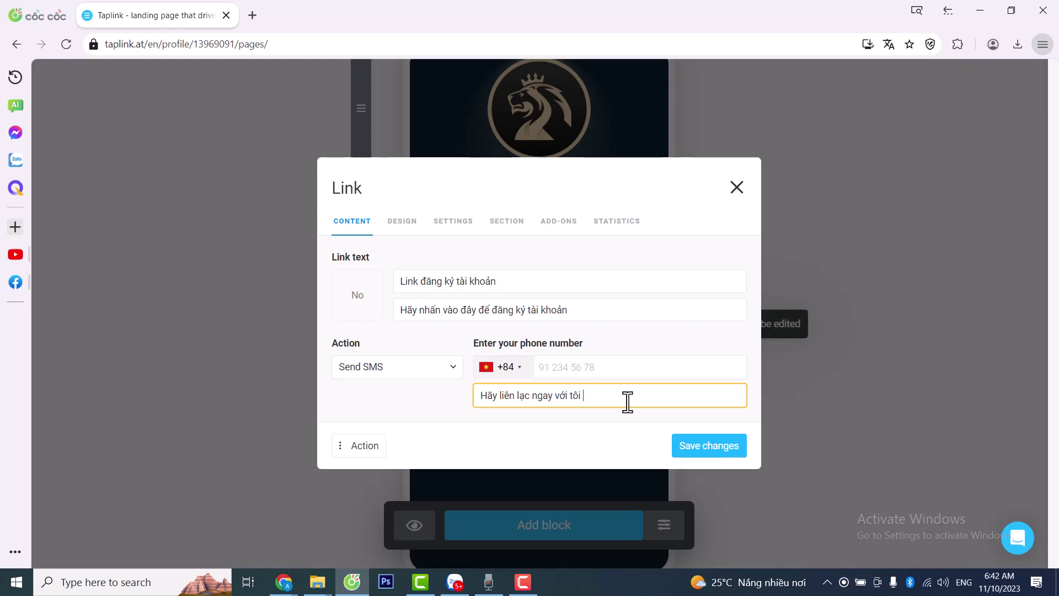
# - Try the Send email and Save contact link actions
pyautogui.click(430, 370)
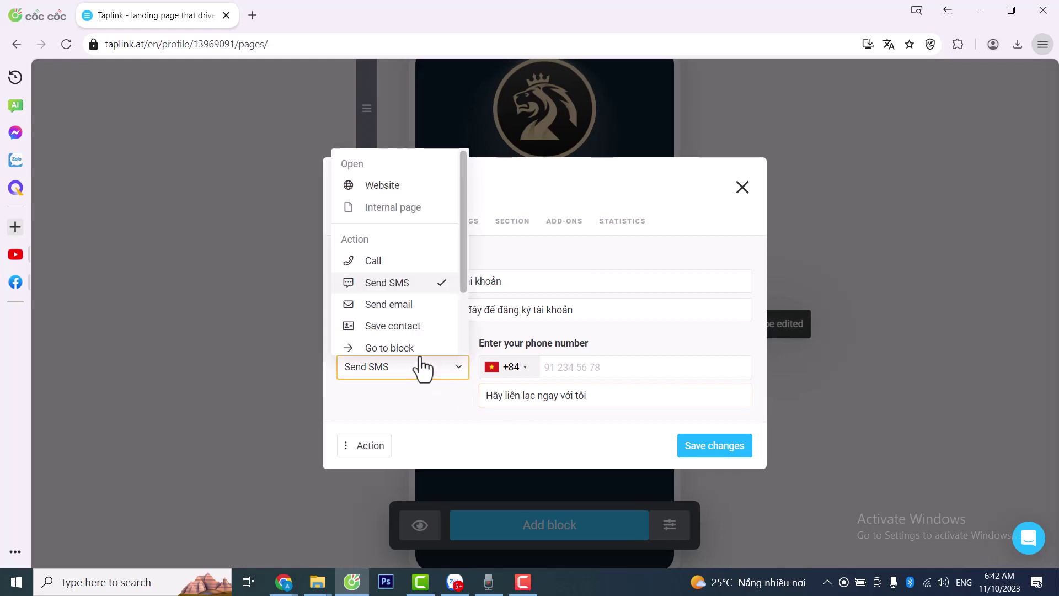
pyautogui.click(401, 305)
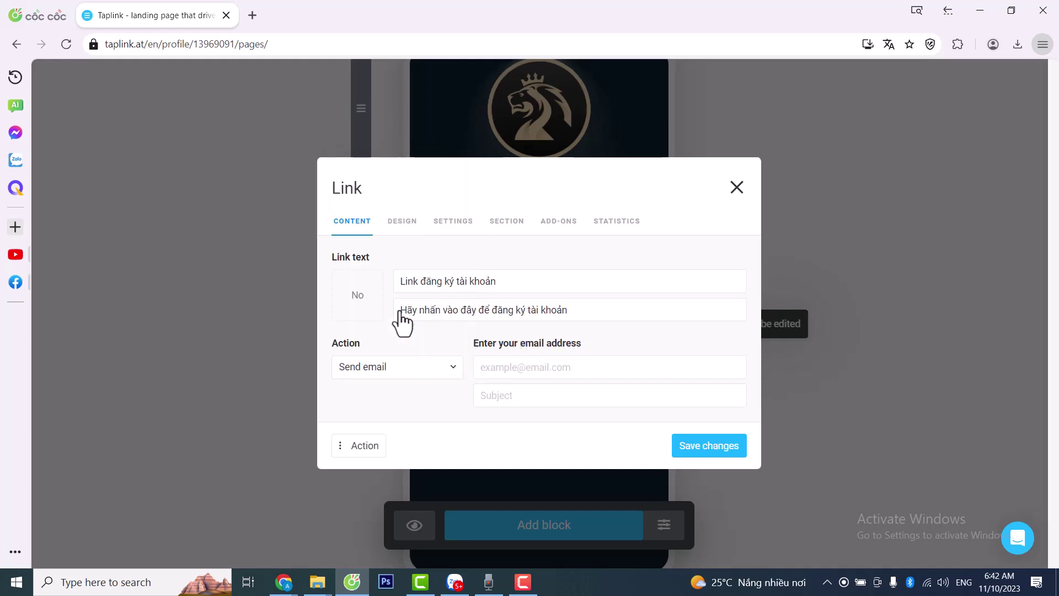
pyautogui.click(518, 367)
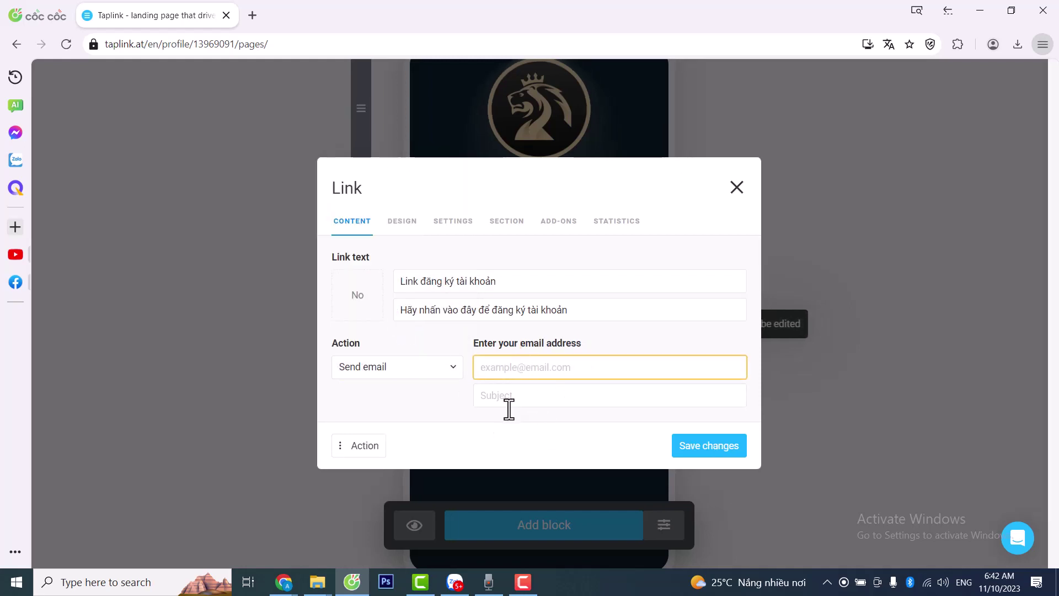
pyautogui.click(454, 367)
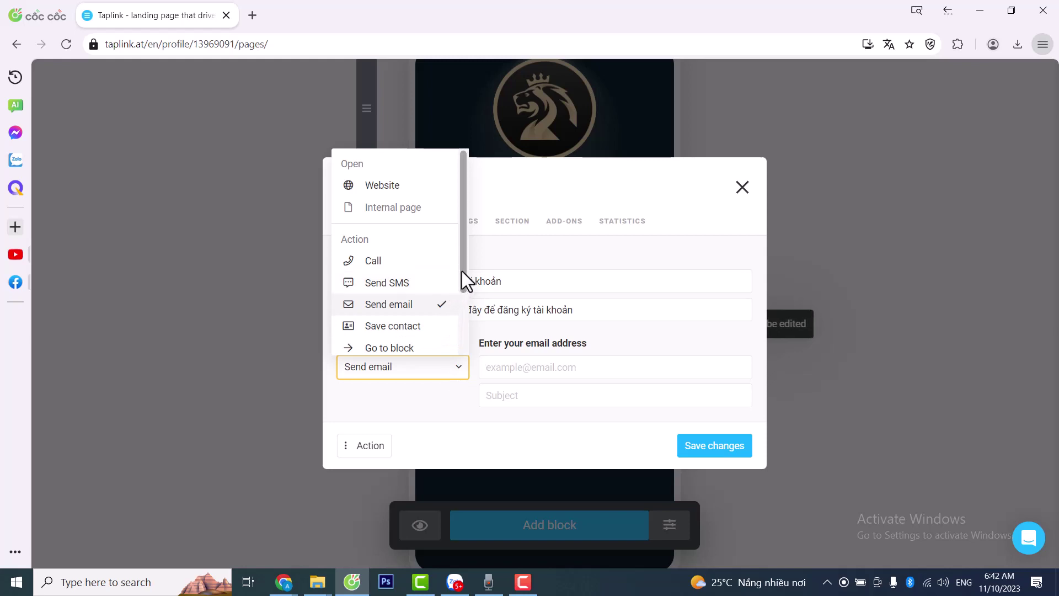
pyautogui.scroll(-1, 461, 270)
pyautogui.click(428, 312)
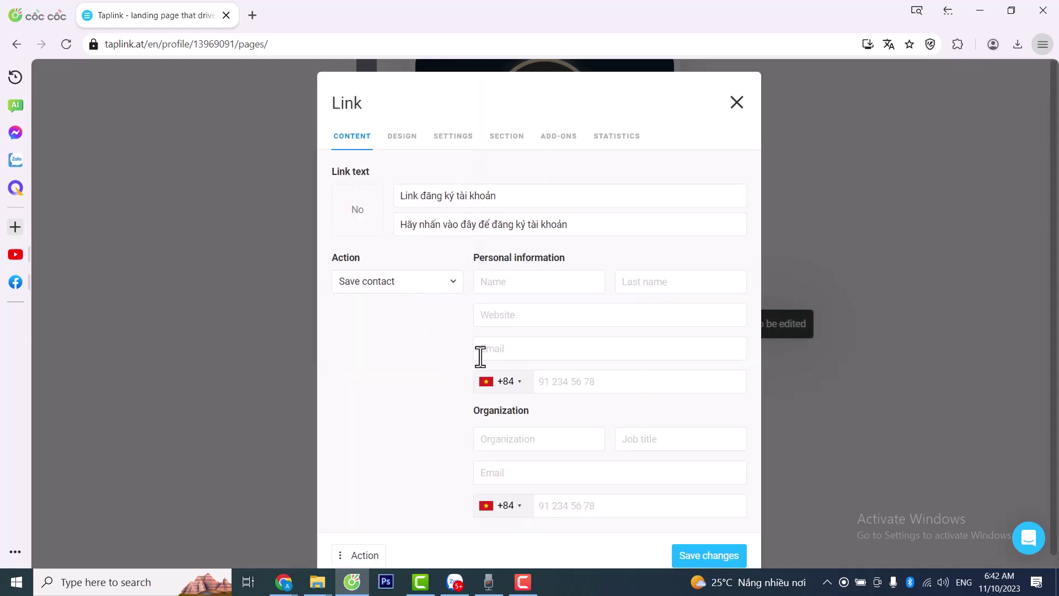
pyautogui.click(439, 290)
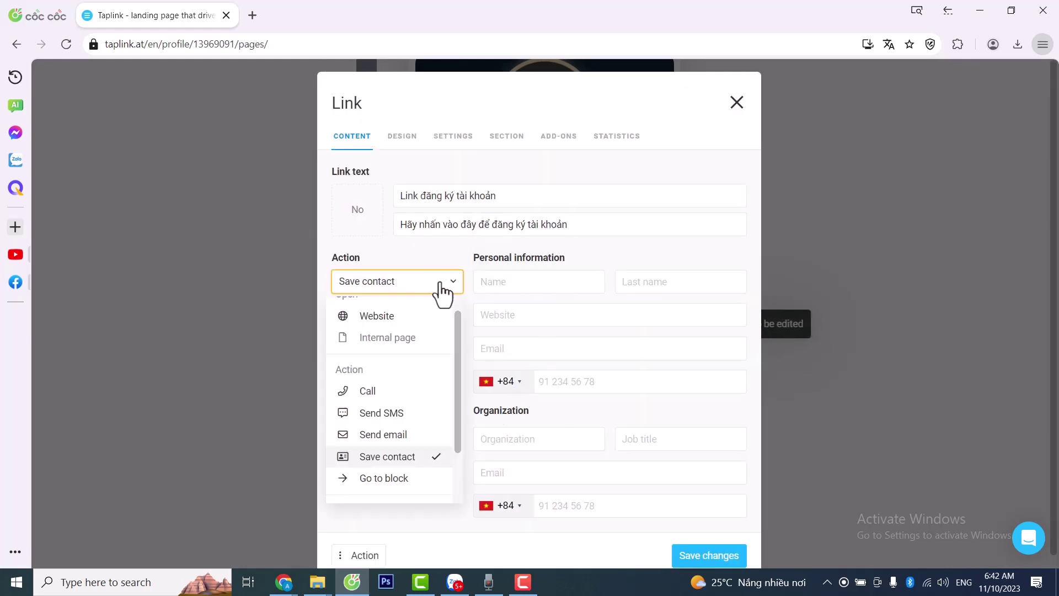
pyautogui.scroll(1, 397, 436)
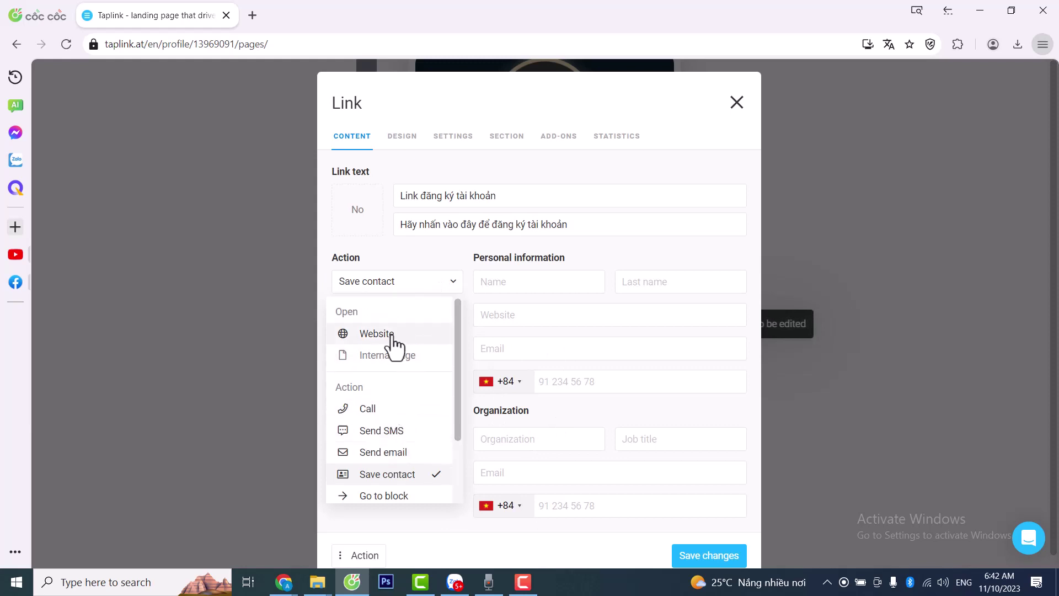
# - Set the link action to Website with the placeholder address # and save the block
pyautogui.click(393, 334)
pyautogui.click(519, 383)
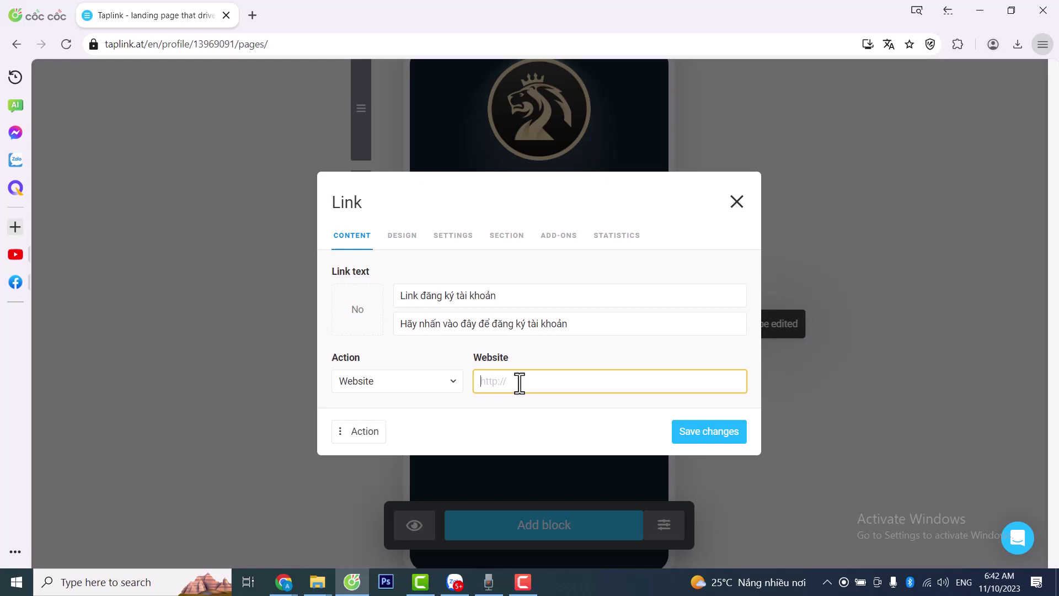
pyautogui.click(285, 585)
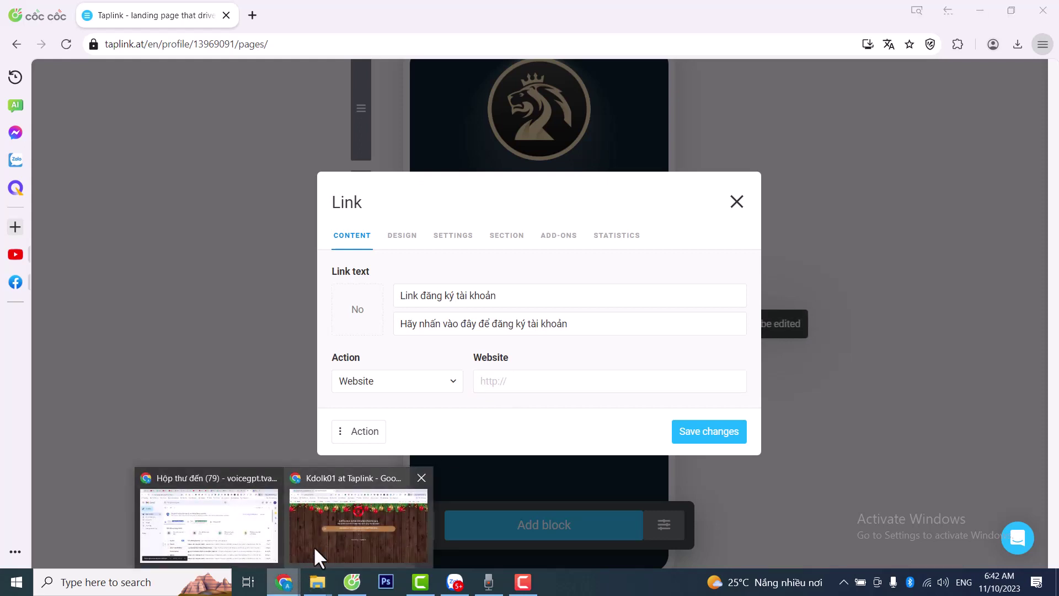
pyautogui.click(520, 382)
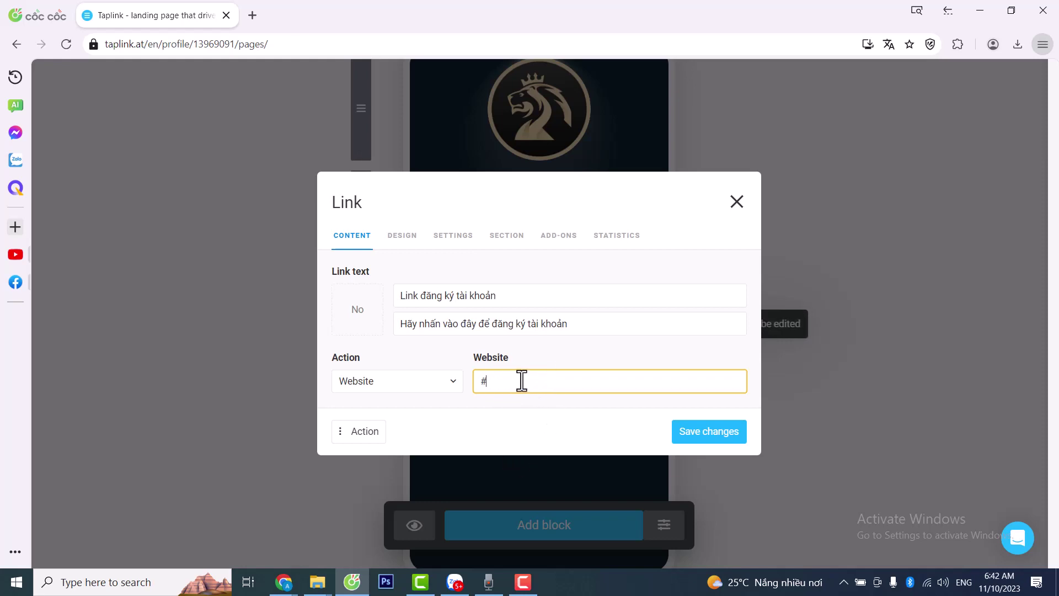
pyautogui.click(703, 435)
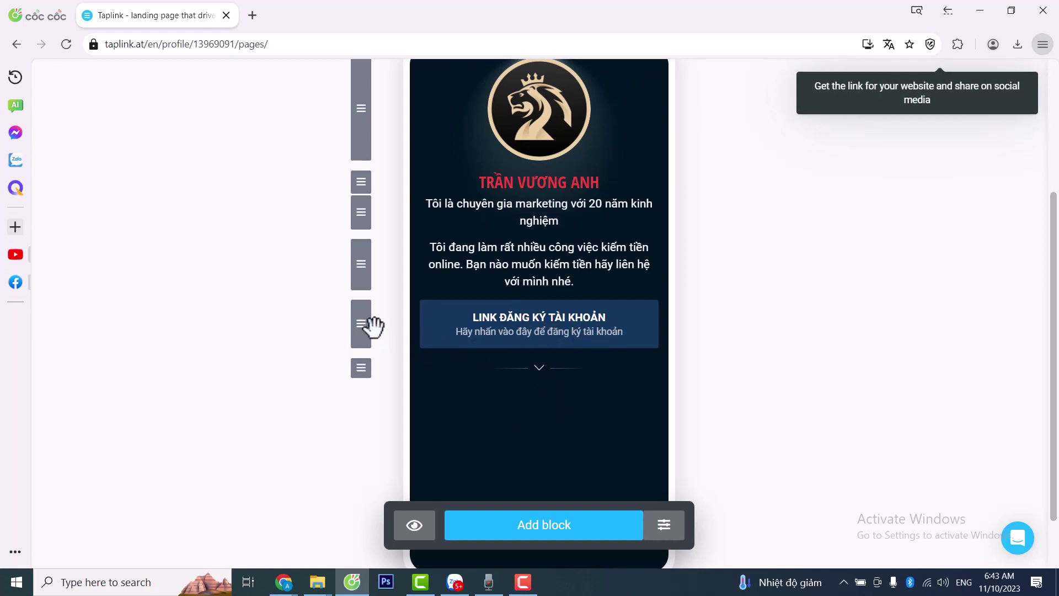
# - Duplicate the account-registration link block
pyautogui.click(554, 321)
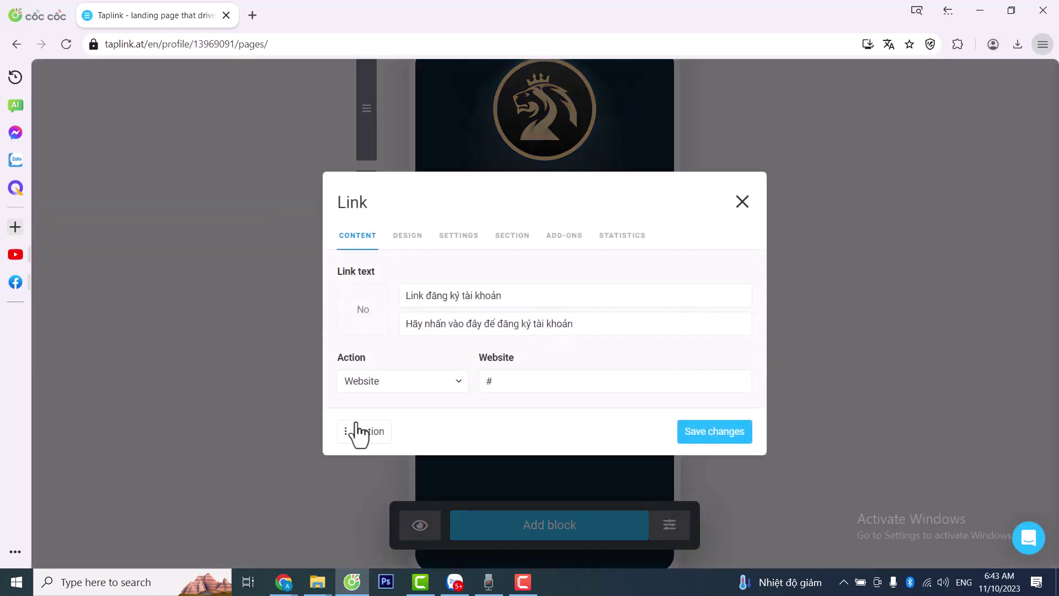
pyautogui.click(346, 436)
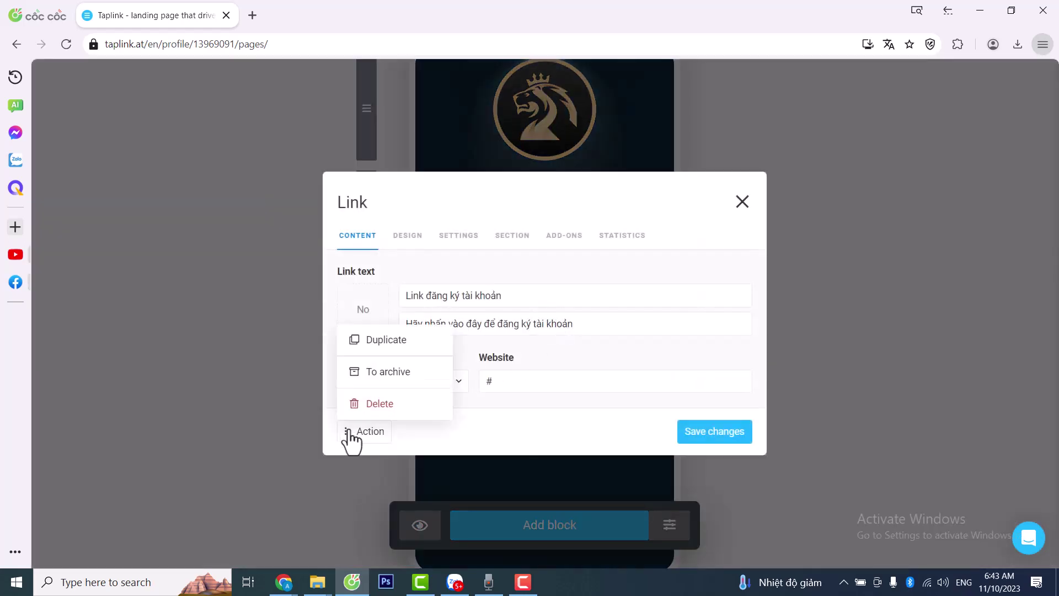
pyautogui.click(384, 342)
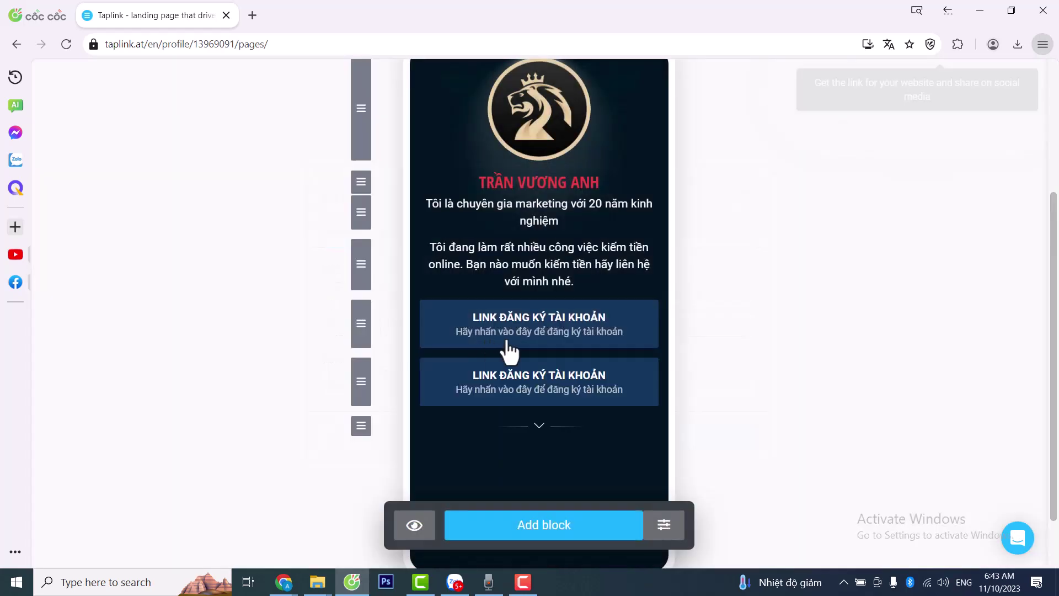
# - Retitle the copy 'Tham gia nhóm zalo' and change its subtitle to invite joining the community
pyautogui.click(558, 377)
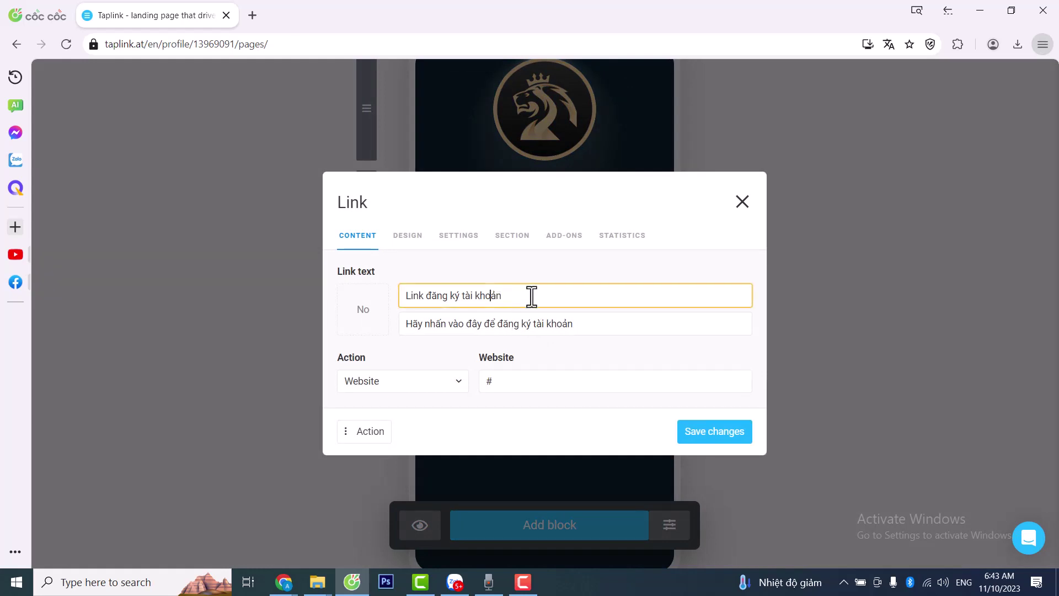
pyautogui.moveTo(529, 295); pyautogui.dragTo(412, 296)
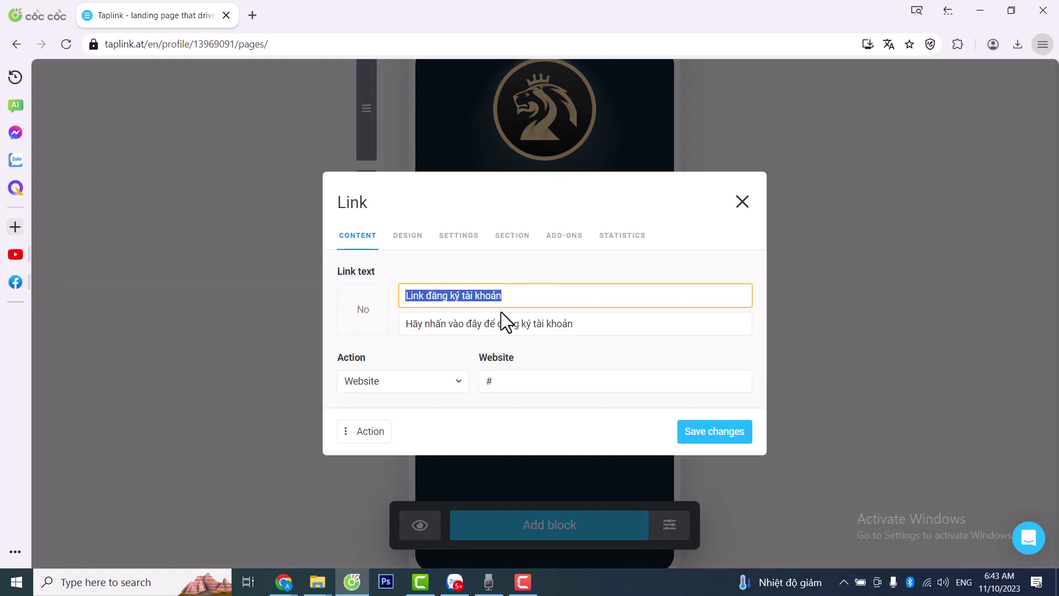
pyautogui.write('Lin')
pyautogui.press('BackSpace')
pyautogui.press('BackSpace')
pyautogui.press('BackSpace')
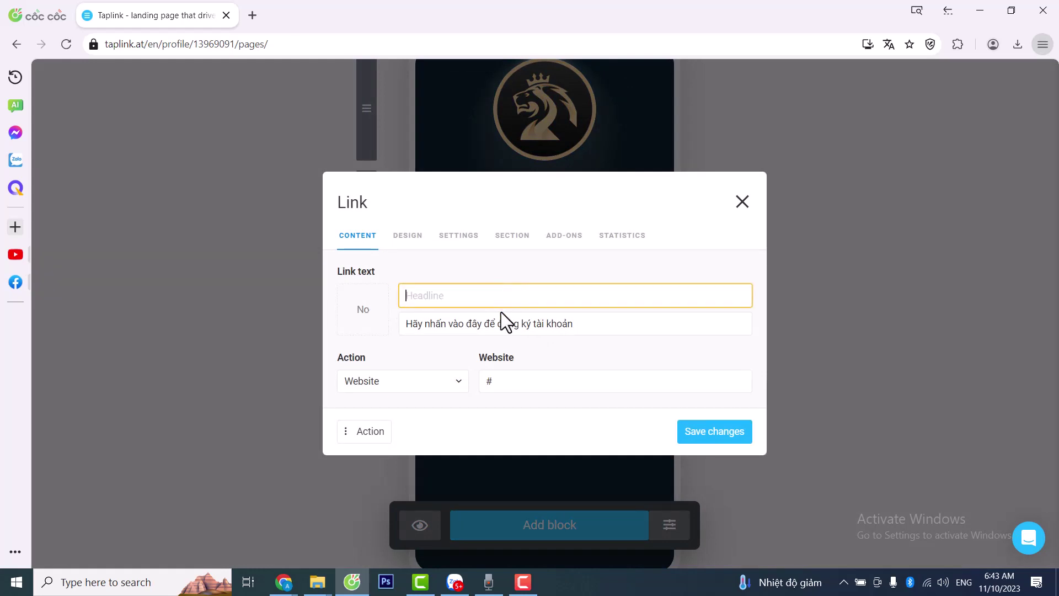
pyautogui.write('Tham gian')
pyautogui.press('BackSpace')
pyautogui.write('nho')
pyautogui.click(605, 324)
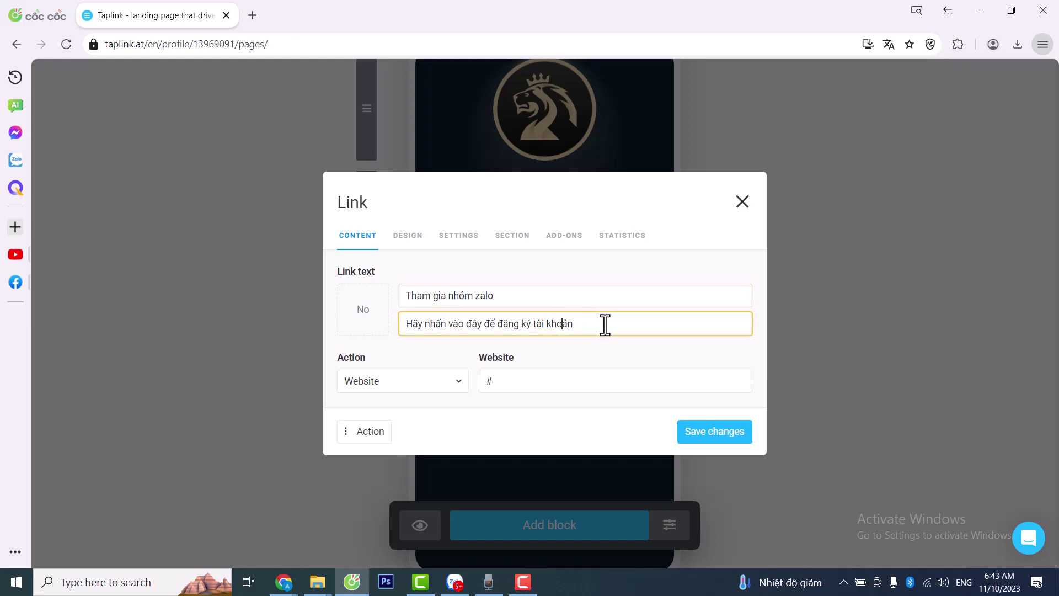
pyautogui.moveTo(605, 324); pyautogui.dragTo(502, 332)
pyautogui.write('tham gia cộ')
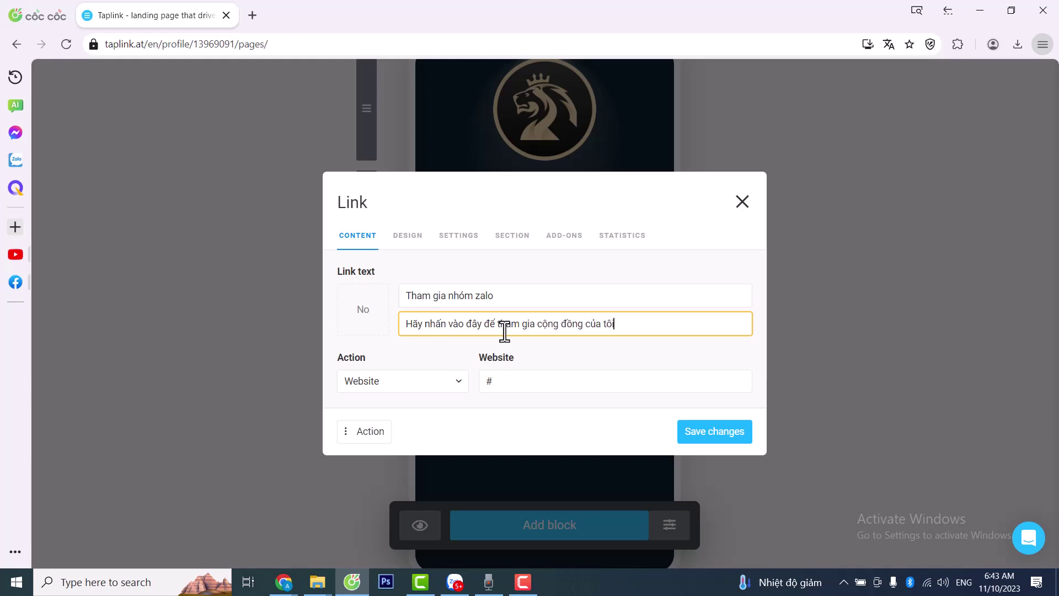
pyautogui.click(500, 380)
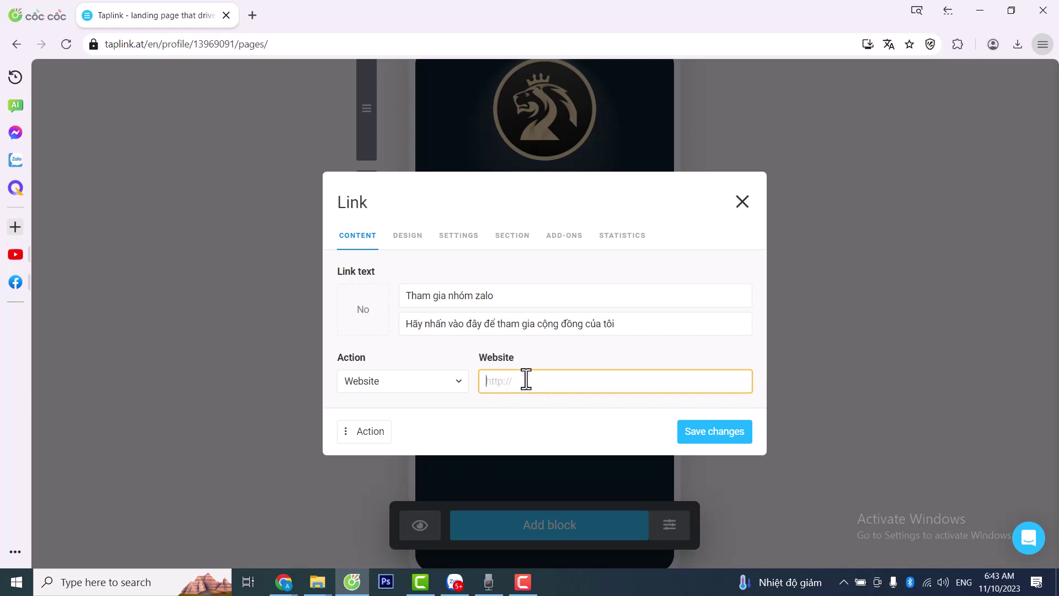
# - In Zalo, find the WIN GROUP SHOPPING MALL VIP group and copy its join link from Thông tin nhóm
pyautogui.click(455, 584)
pyautogui.scroll(5, 473, 355)
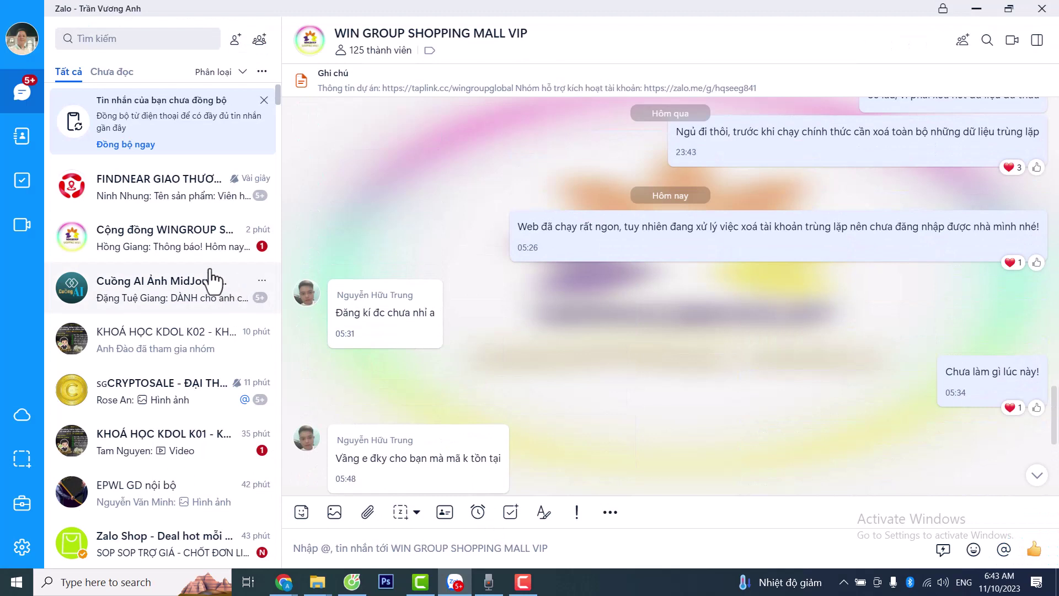
pyautogui.scroll(-3, 182, 342)
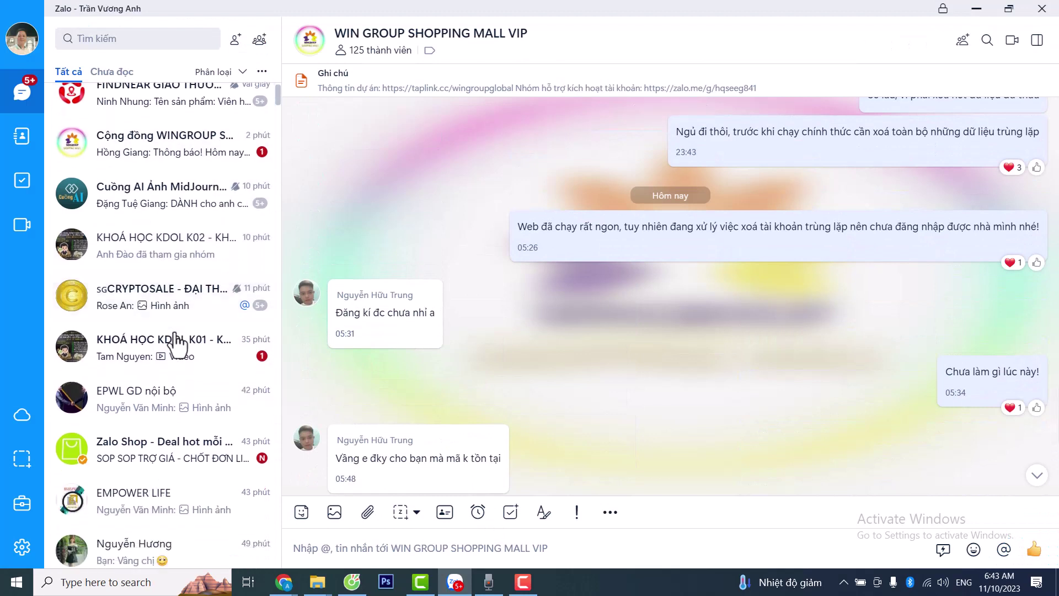
pyautogui.scroll(-2, 182, 342)
pyautogui.click(133, 39)
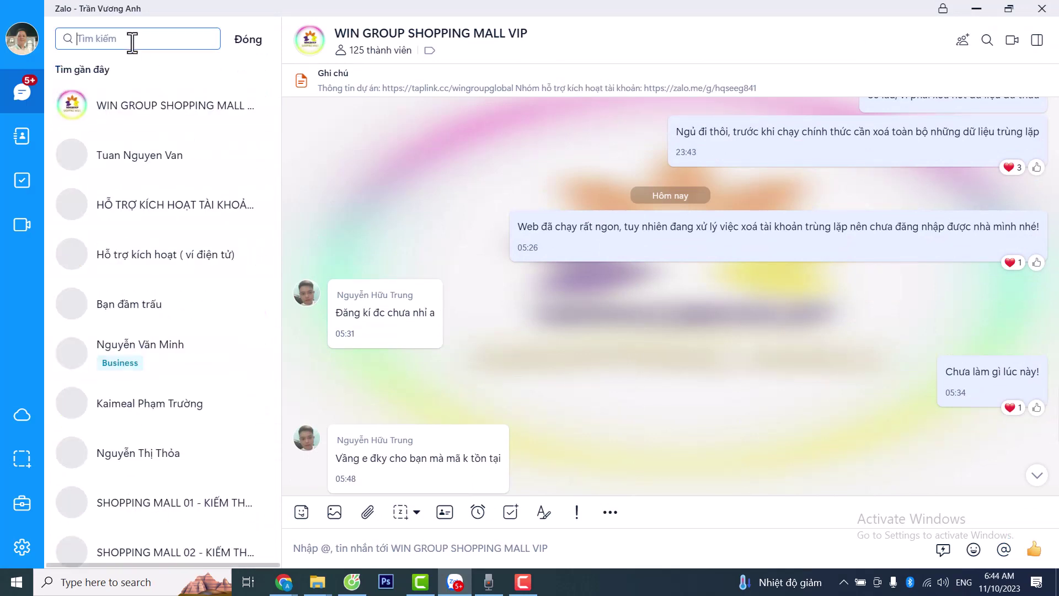
pyautogui.write('w')
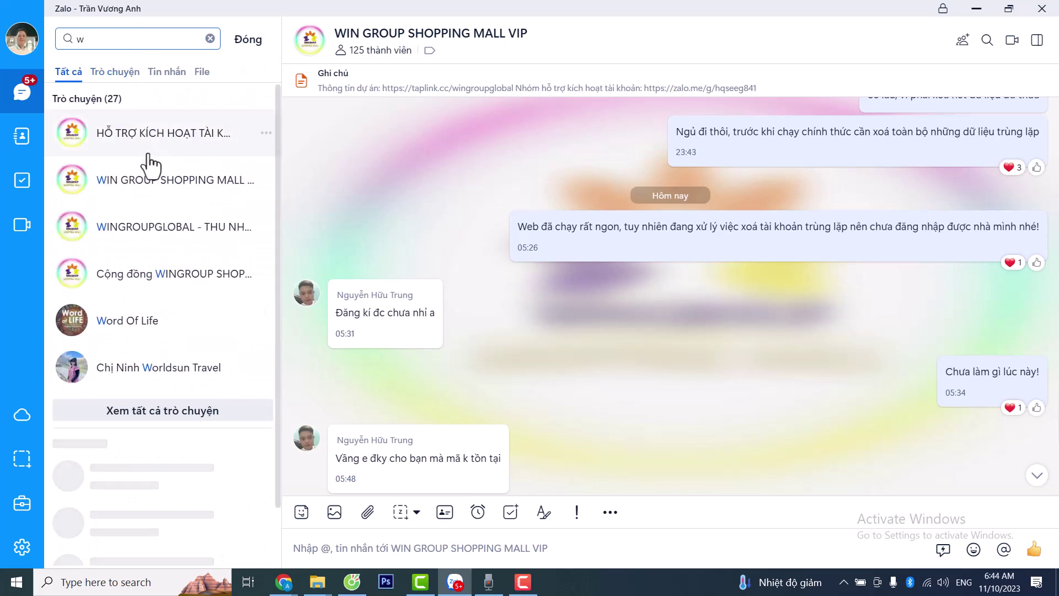
pyautogui.click(157, 186)
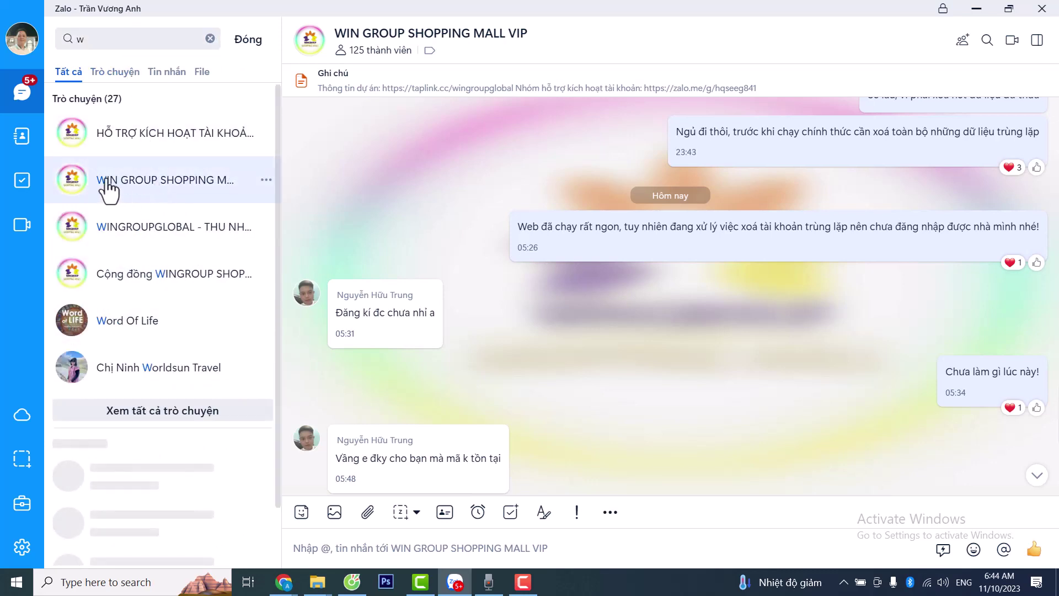
pyautogui.click(311, 45)
pyautogui.scroll(-1, 551, 309)
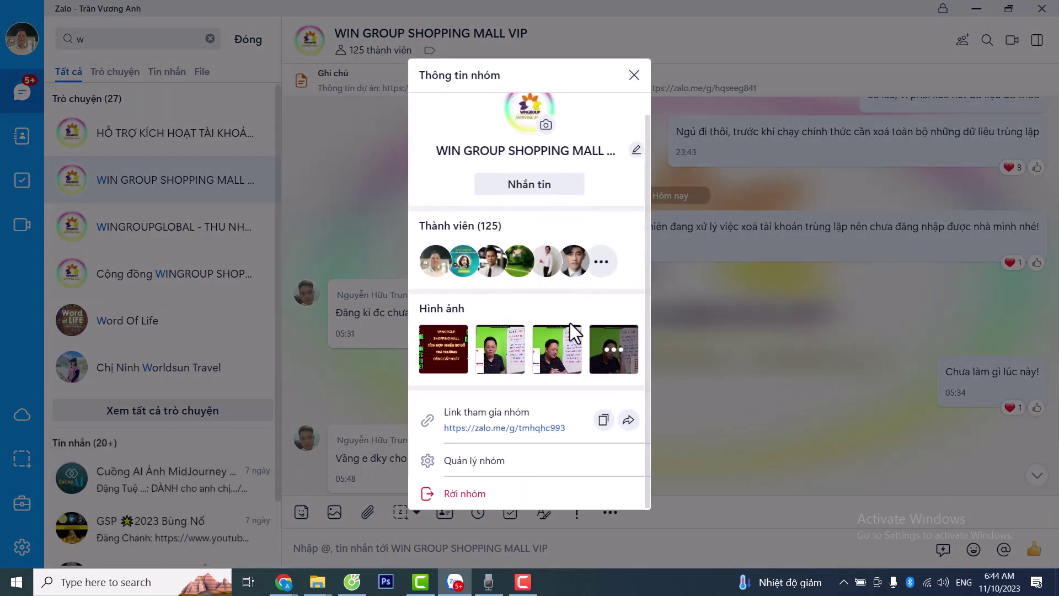
pyautogui.click(603, 420)
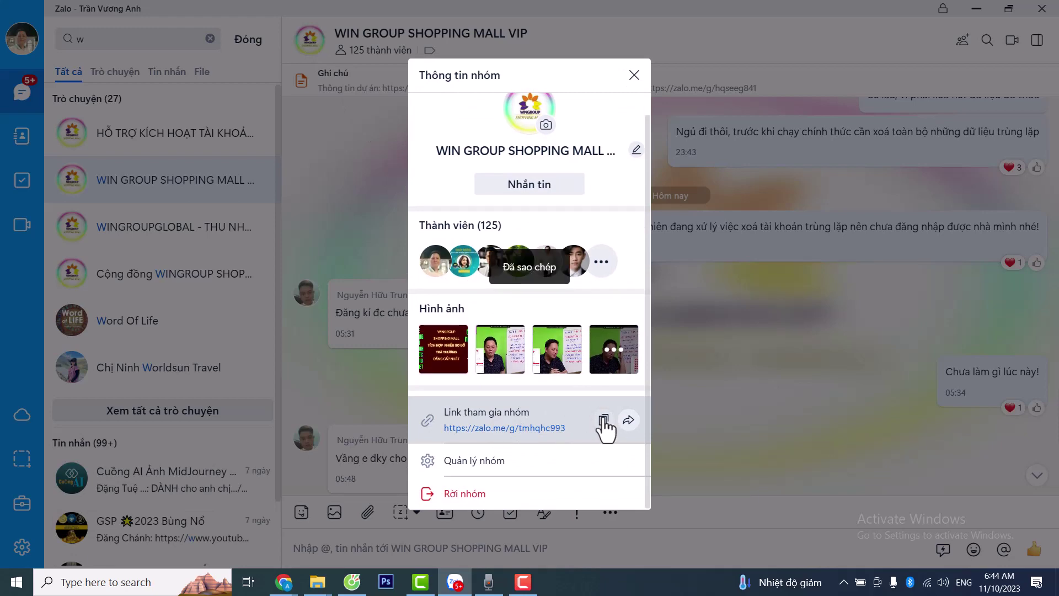
pyautogui.hotkey('alt', 'Tab')
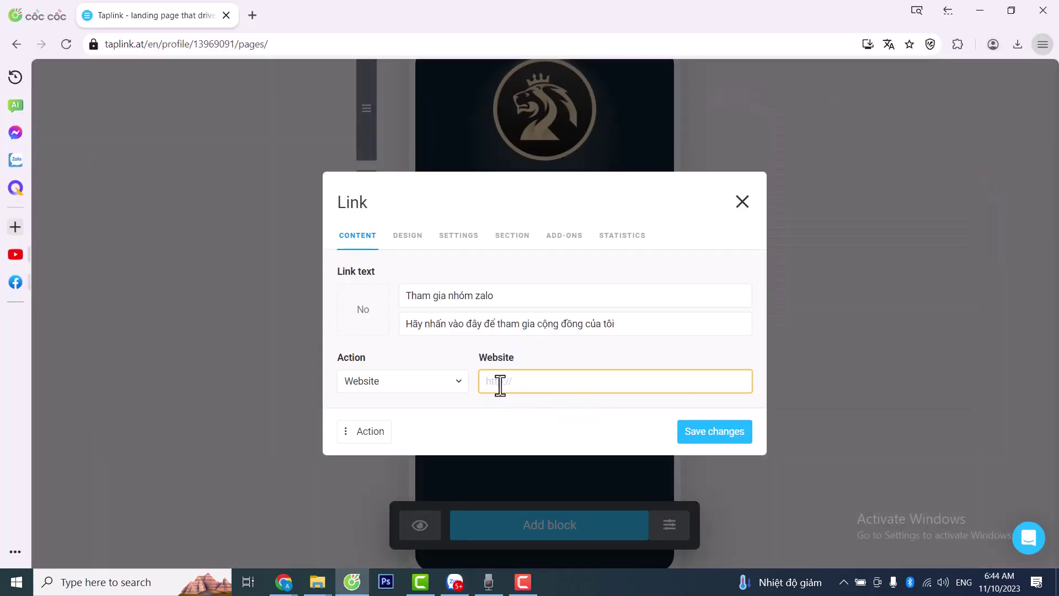
# - Save the Zalo group join link as the block's website, duplicate the block, and open a new tab
pyautogui.hotkey('ctrl', 'v')
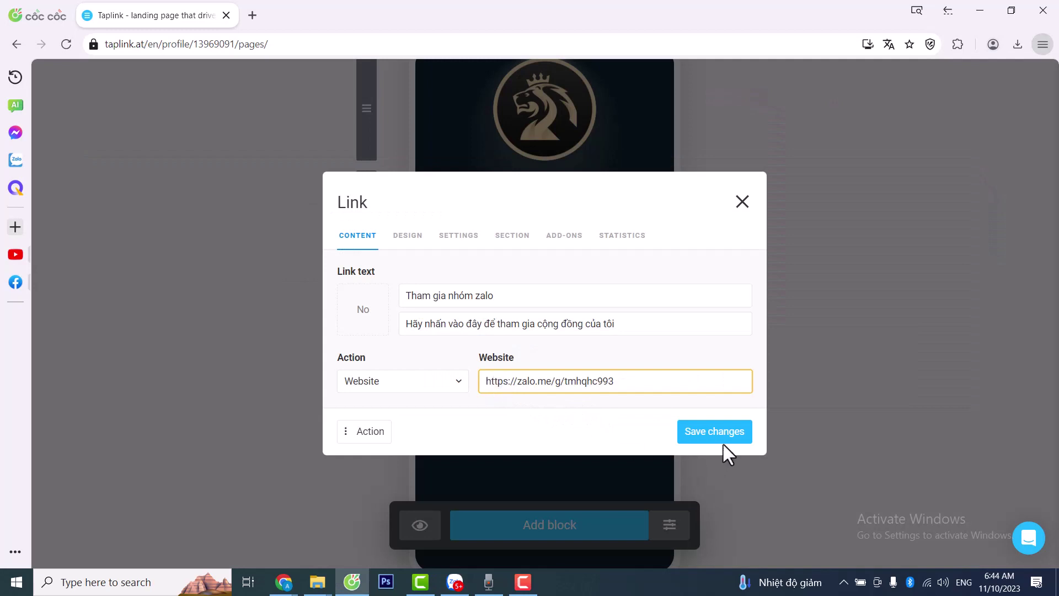
pyautogui.click(705, 431)
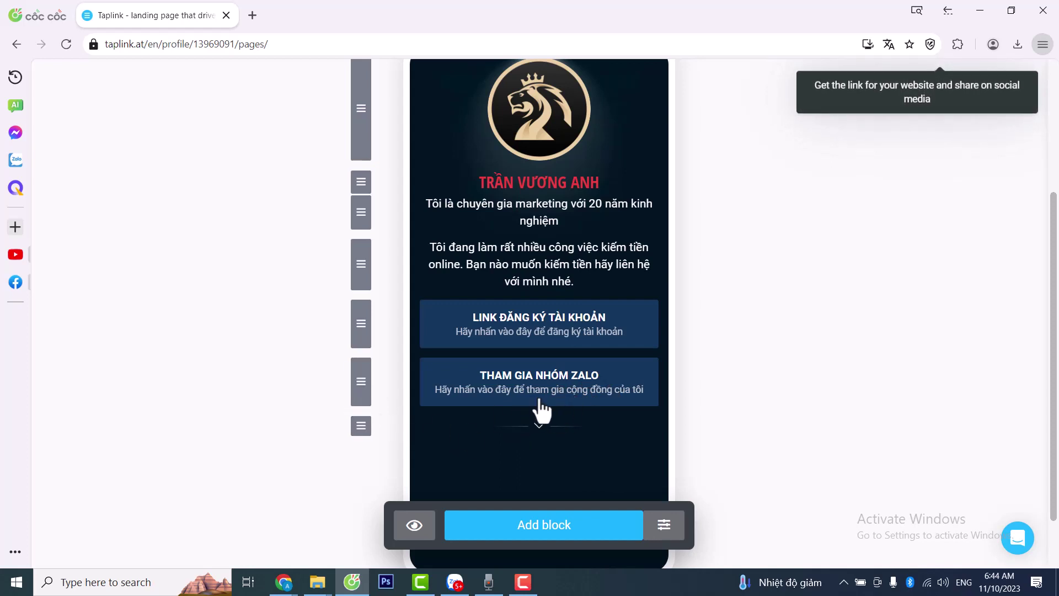
pyautogui.click(567, 393)
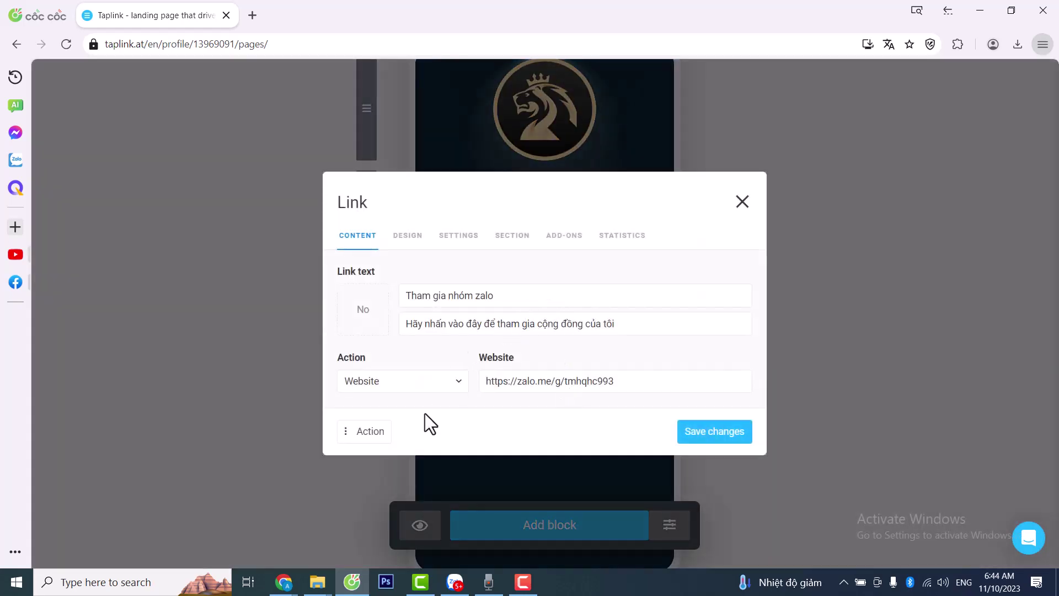
pyautogui.click(343, 440)
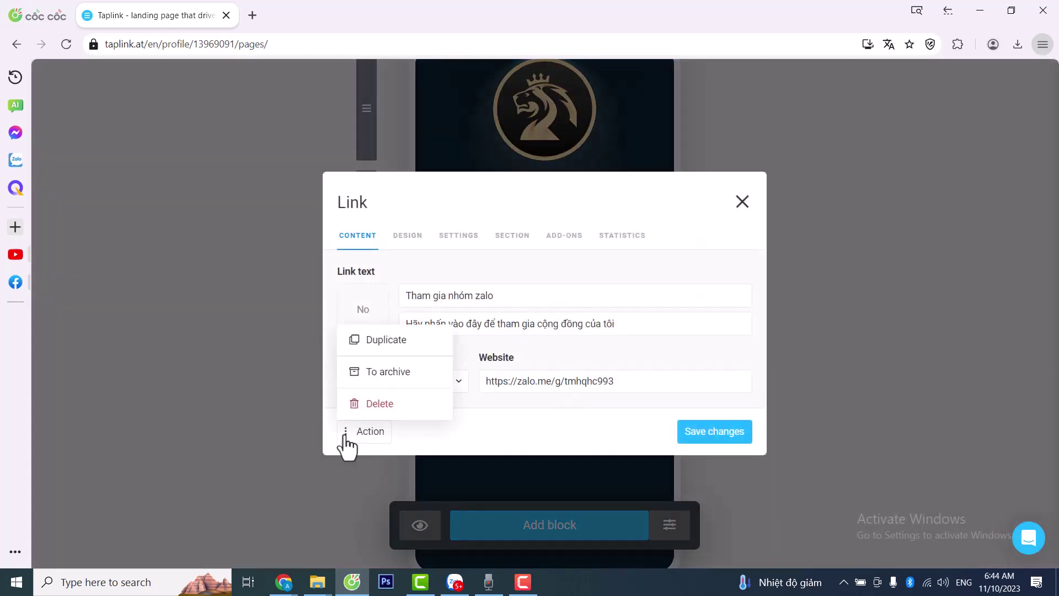
pyautogui.click(388, 347)
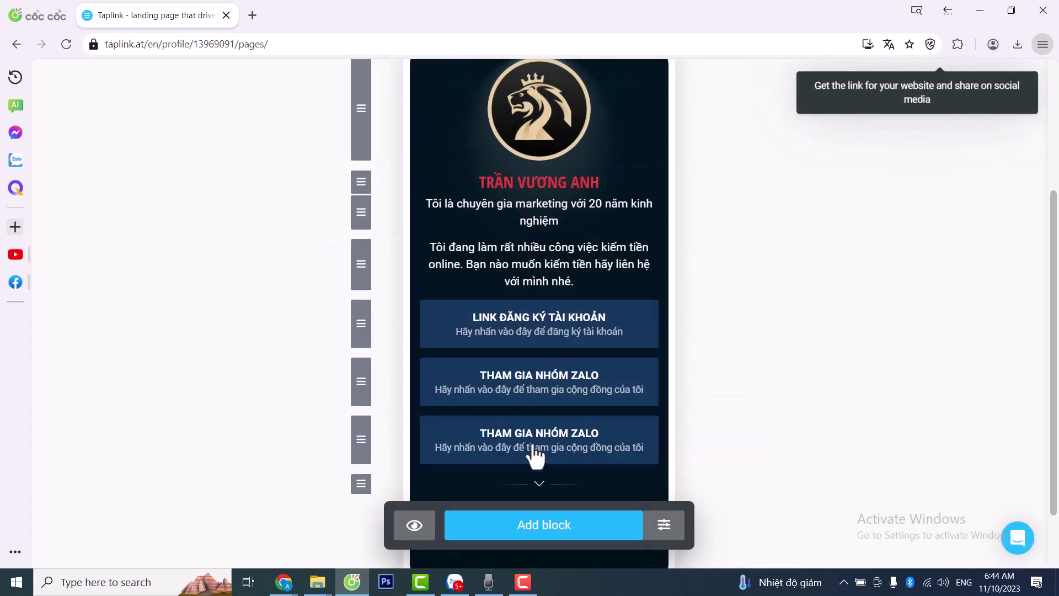
pyautogui.click(252, 15)
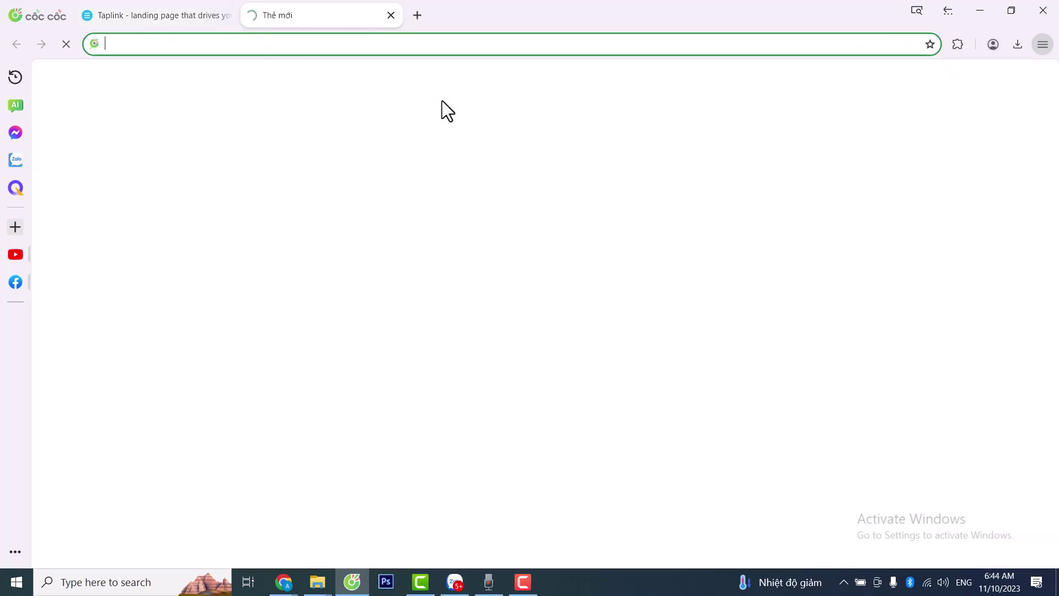
# - Search 'youtube' in the address bar and open the YouTube website
pyautogui.write('youtube')
pyautogui.press('Return')
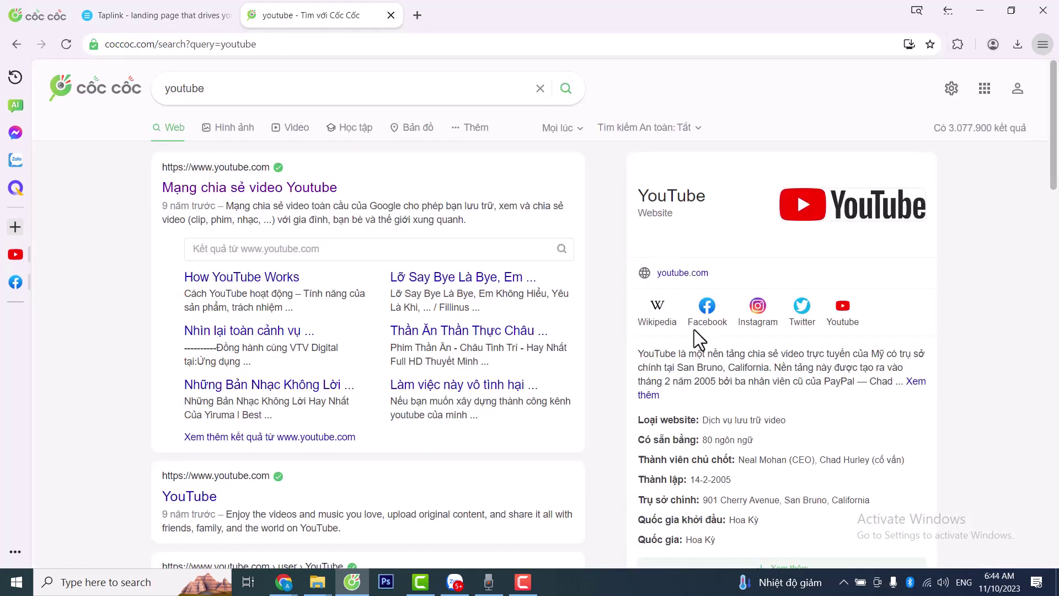
pyautogui.scroll(-6, 634, 341)
pyautogui.click(227, 216)
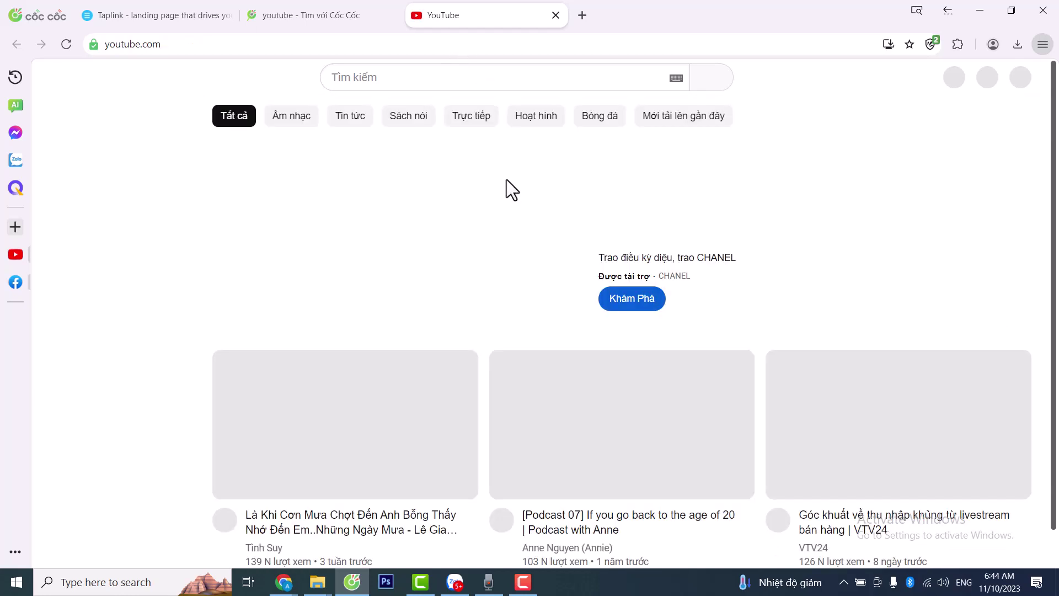
# - Open and pause THVN's 'Toàn cảnh thời sự quốc tế sáng 10/11' video, copy its URL, and return to Taplink
pyautogui.scroll(-3, 607, 287)
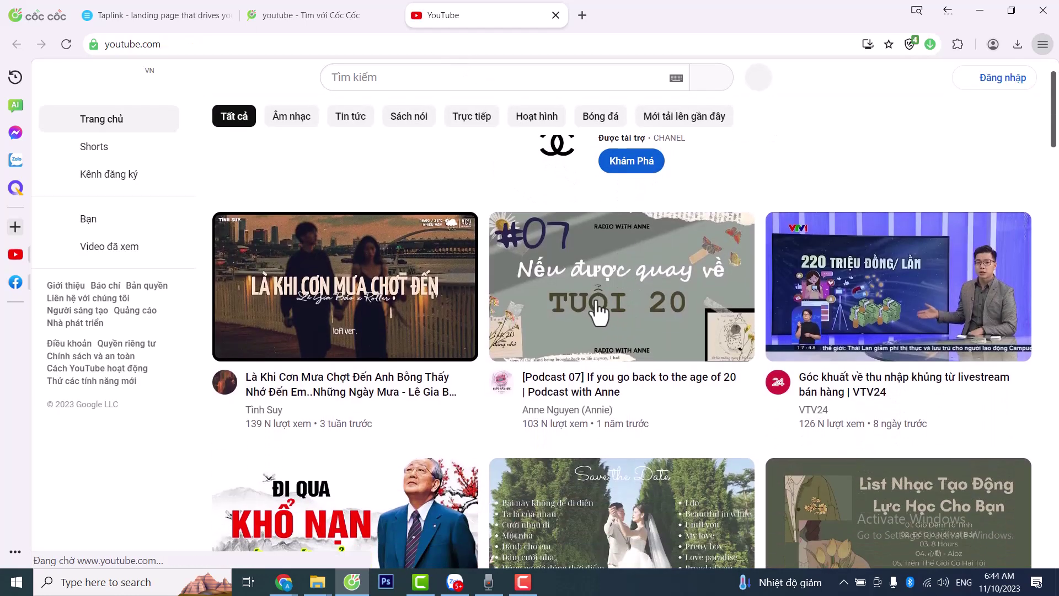
pyautogui.scroll(-4, 606, 276)
pyautogui.scroll(-8, 668, 284)
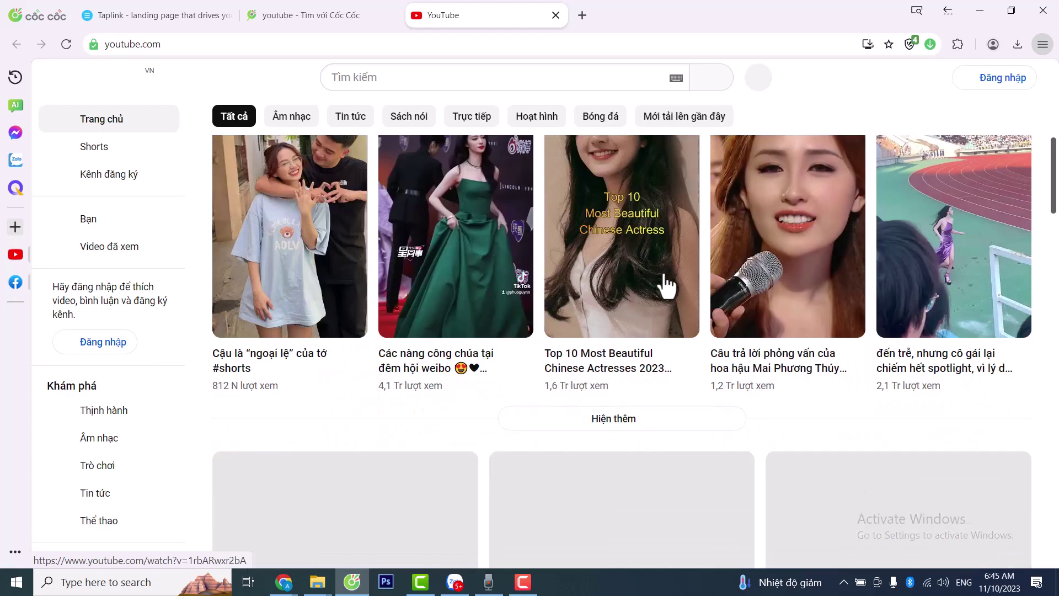
pyautogui.scroll(-2, 671, 281)
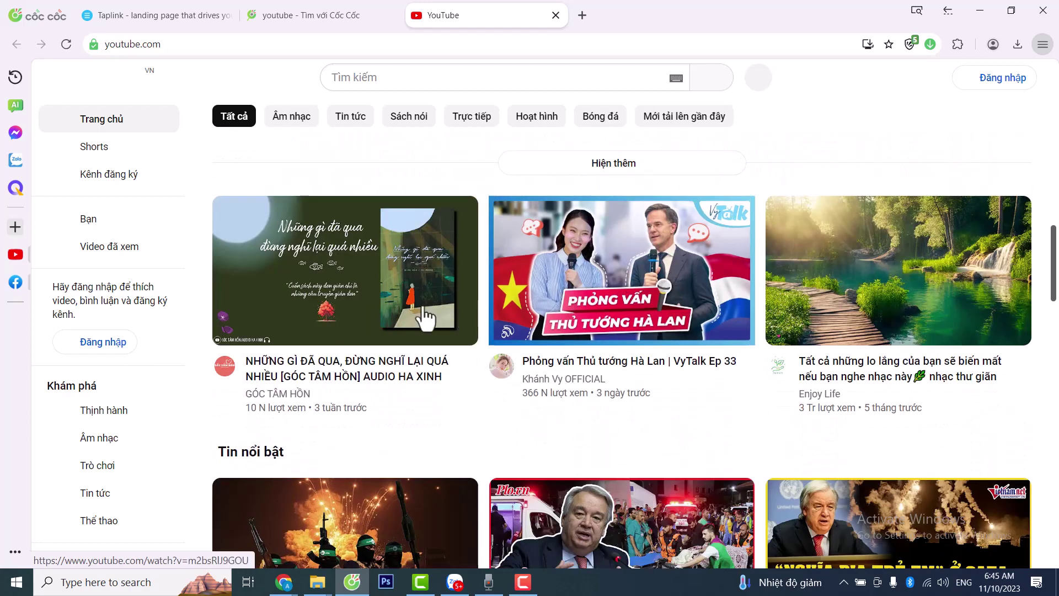
pyautogui.scroll(-3, 478, 304)
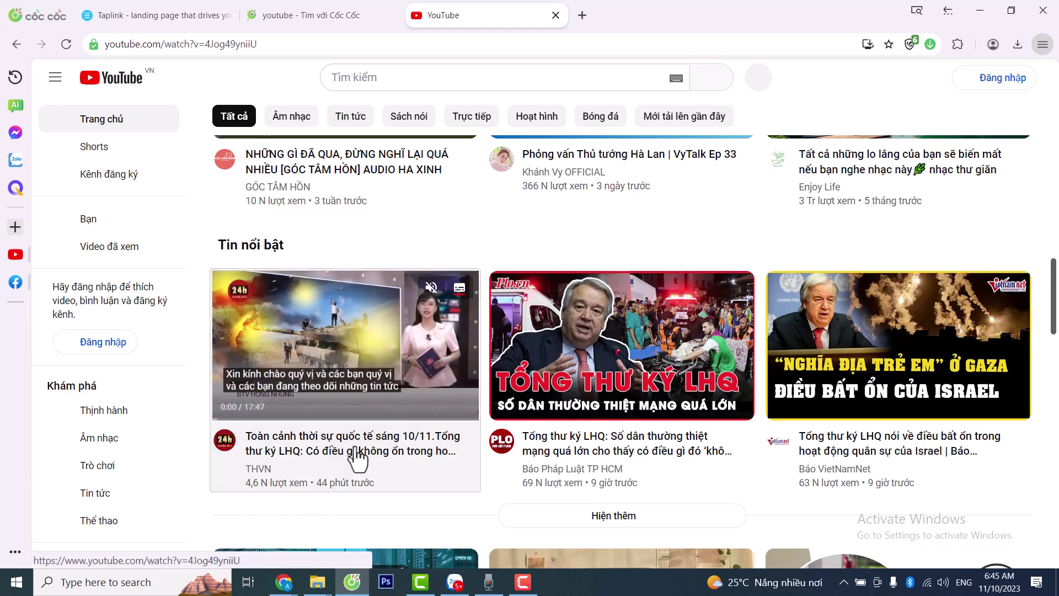
pyautogui.click(357, 458)
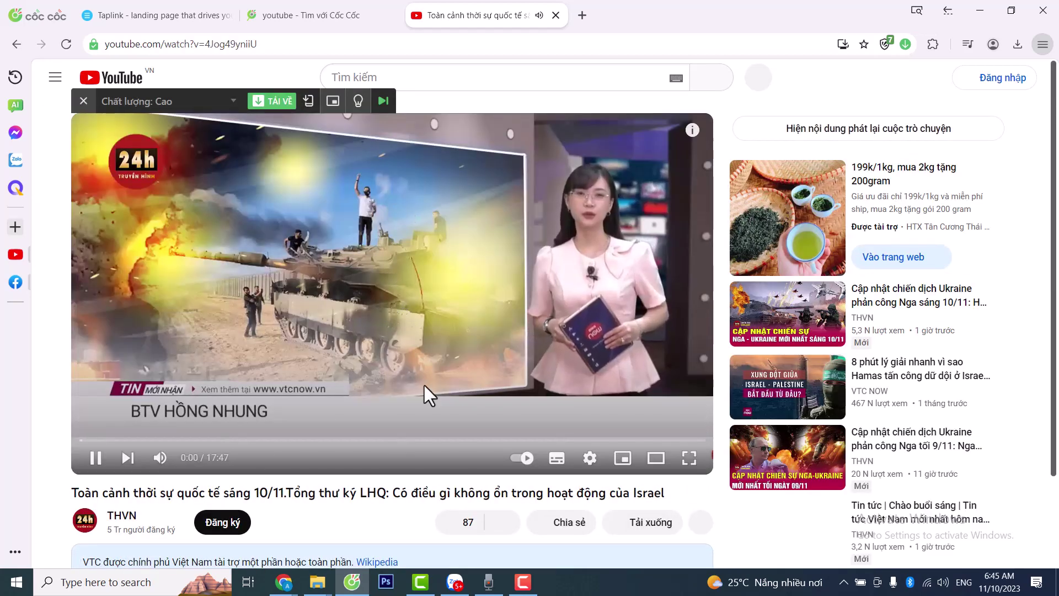
pyautogui.click(96, 458)
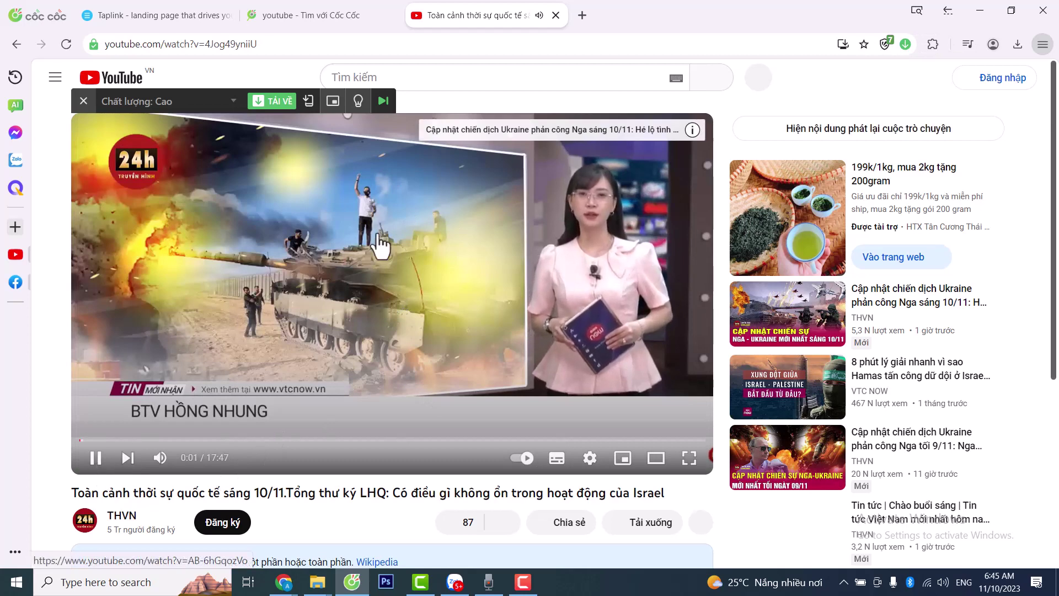
pyautogui.click(242, 45)
pyautogui.hotkey('ctrl', 'c')
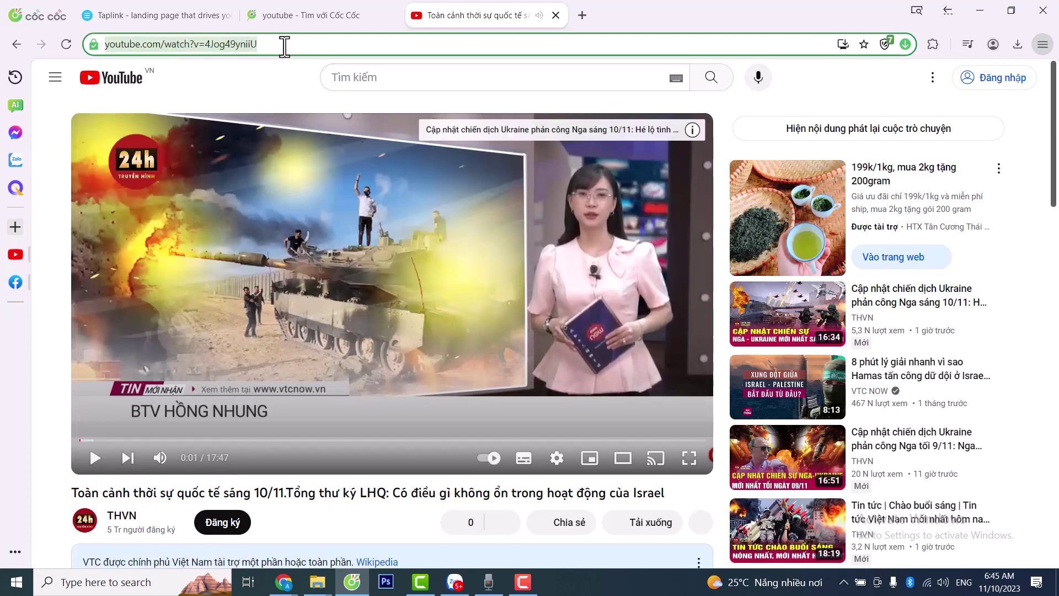
pyautogui.hotkey('alt', 'Tab')
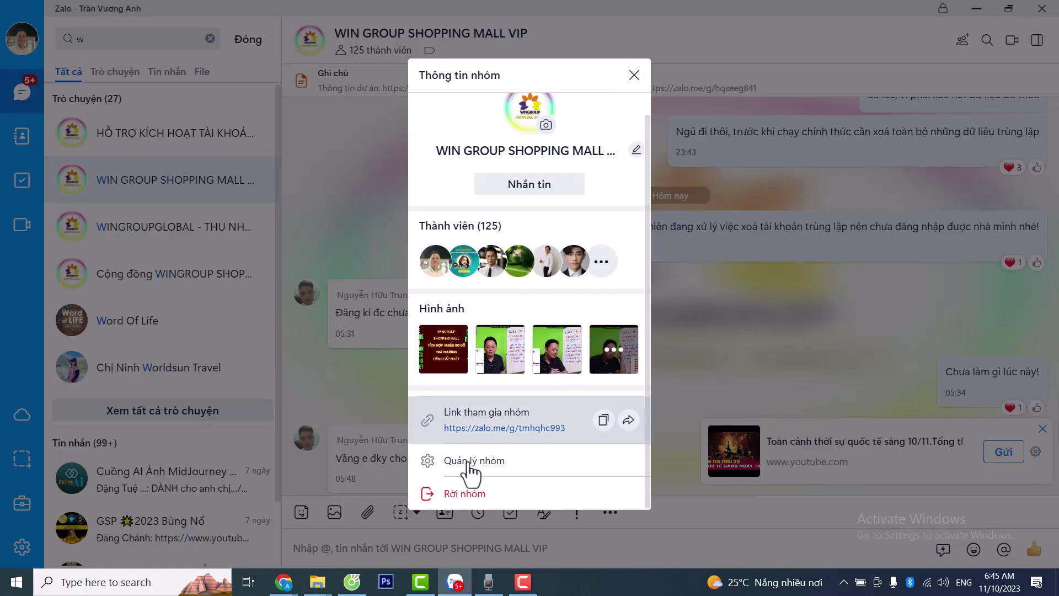
pyautogui.click(356, 582)
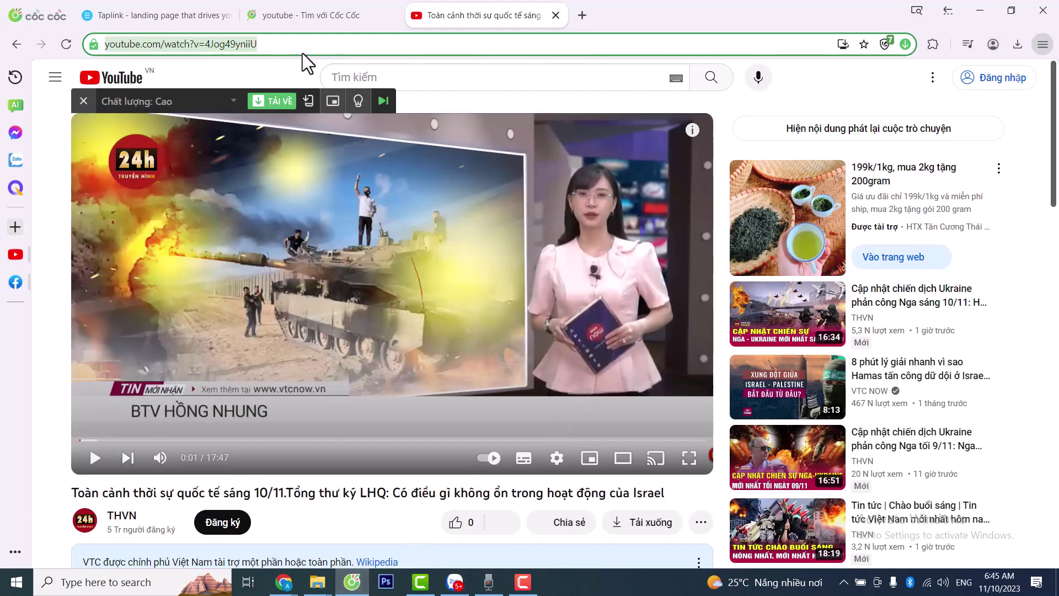
pyautogui.click(200, 22)
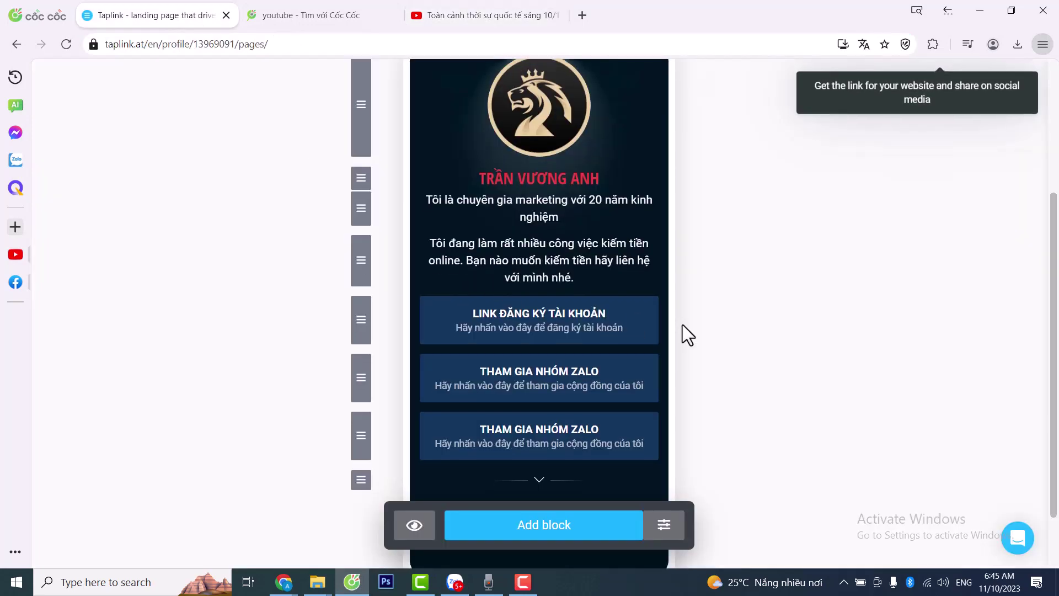
# - Retitle the duplicated block 'Xem thông tin dự án' with subtitle 'Hãy nhấn vào đây để xem chi tiết dự án'
pyautogui.click(548, 365)
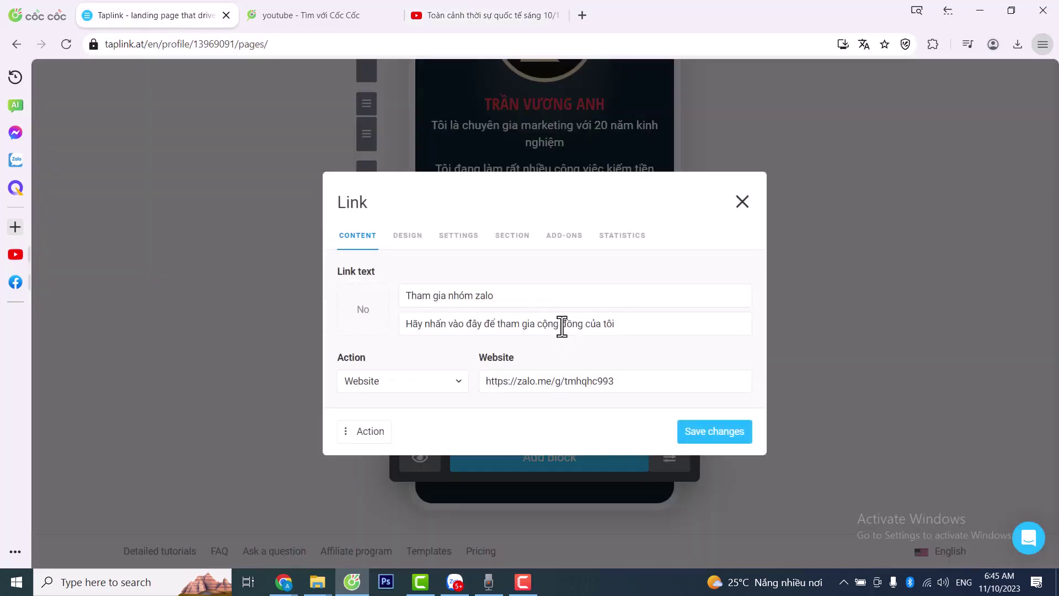
pyautogui.tripleClick(441, 295)
pyautogui.write('Xem thông tin dự án')
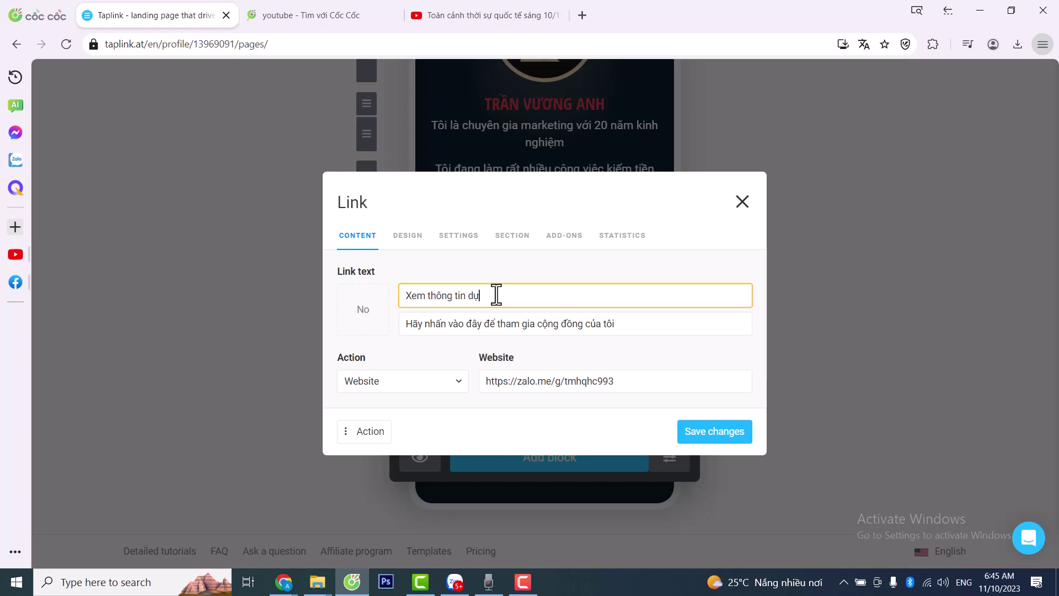
pyautogui.click(474, 323)
pyautogui.moveTo(622, 327); pyautogui.dragTo(495, 330)
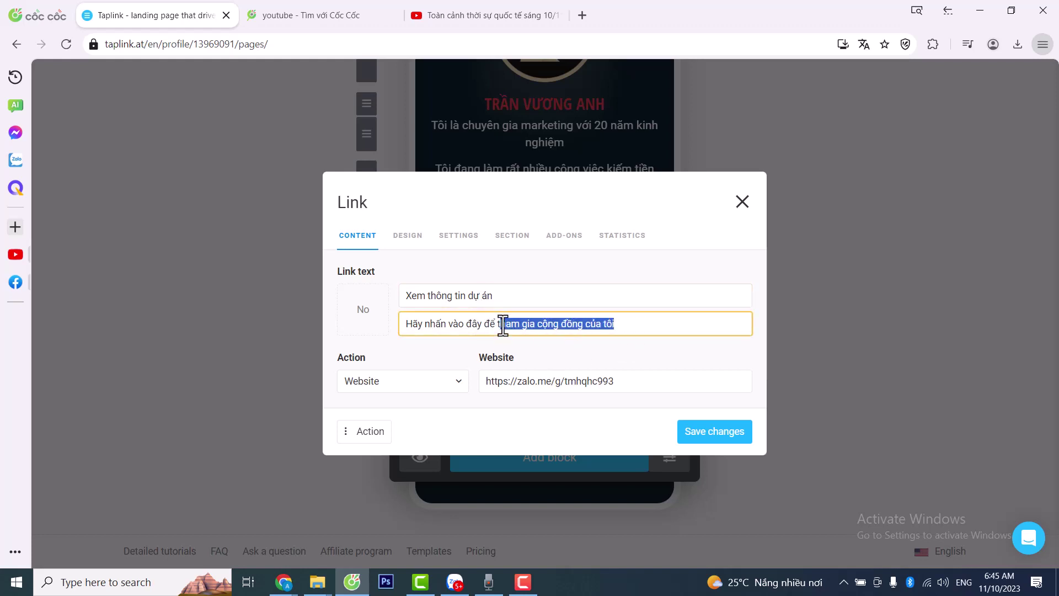
pyautogui.press('BackSpace')
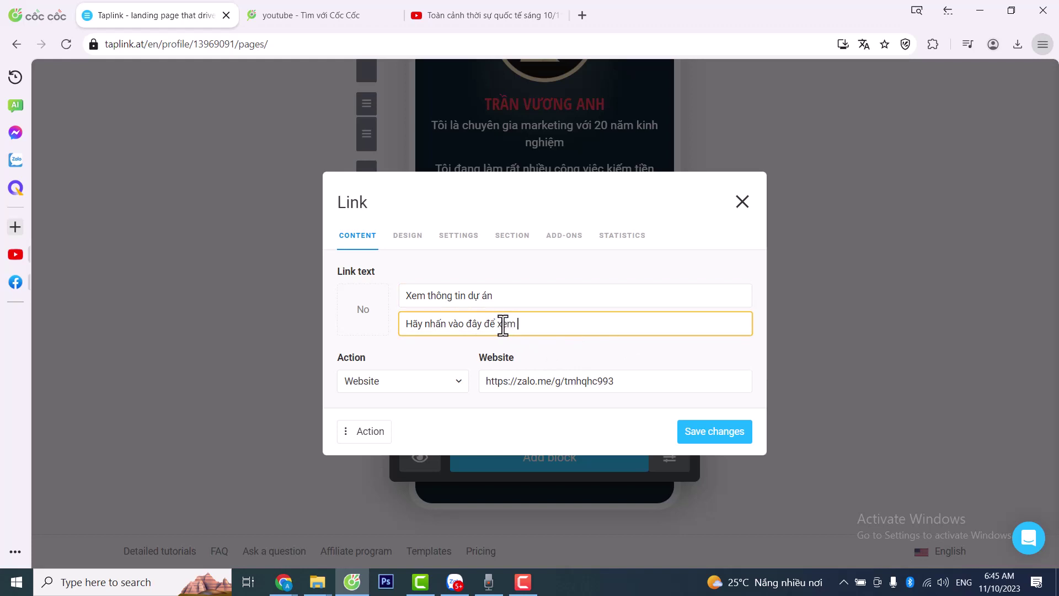
pyautogui.write('xem chi tiết du')
pyautogui.click(543, 380)
pyautogui.moveTo(612, 380); pyautogui.dragTo(469, 379)
pyautogui.press('BackSpace')
pyautogui.hotkey('ctrl', 'v')
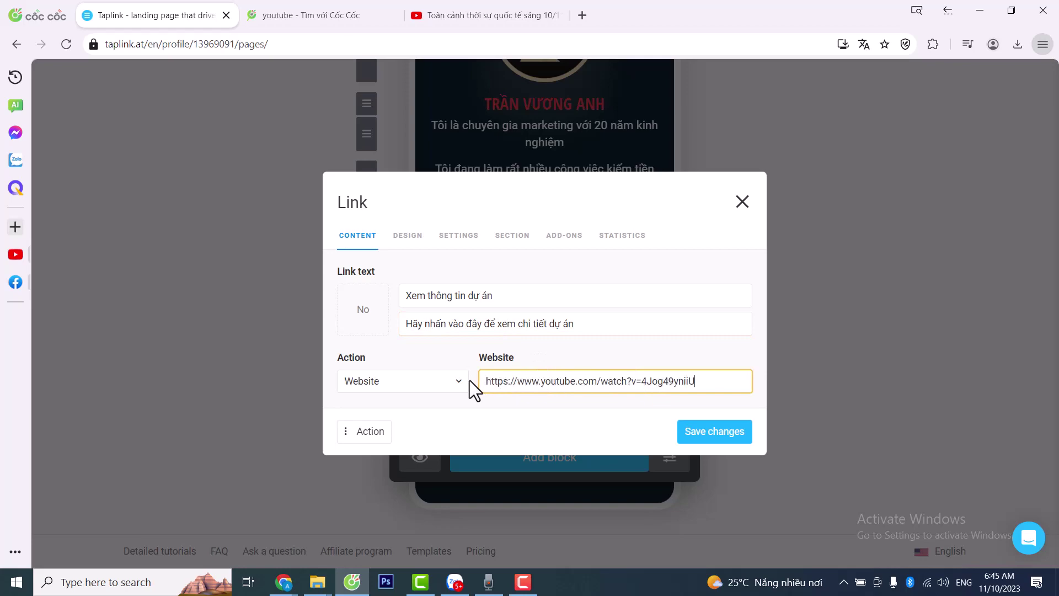
pyautogui.click(720, 431)
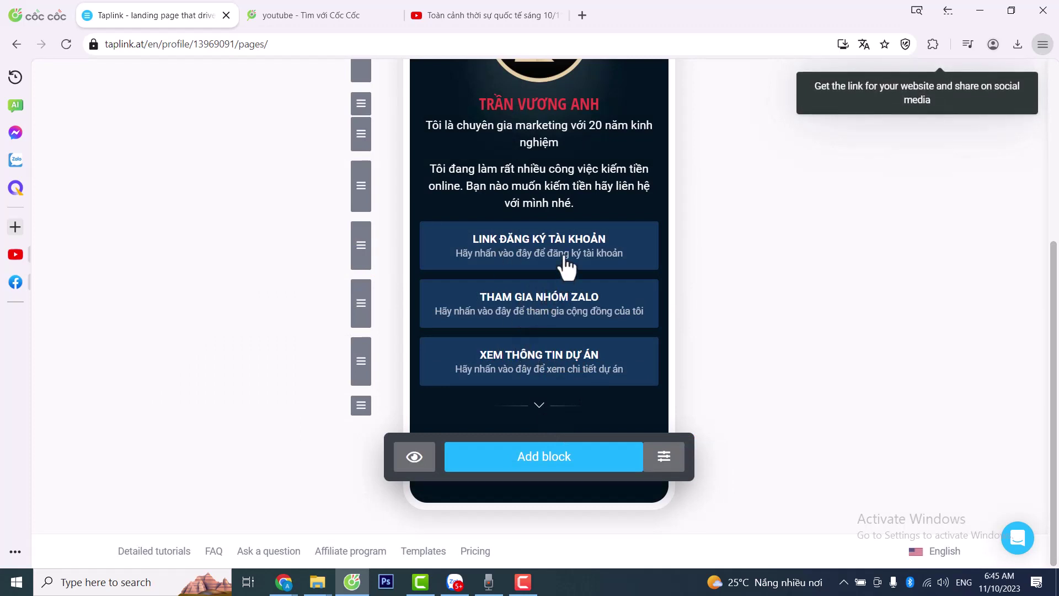
# - Open the last link block and replace its title with 'Thông tin về tôi', keeping the subtitle
pyautogui.click(547, 373)
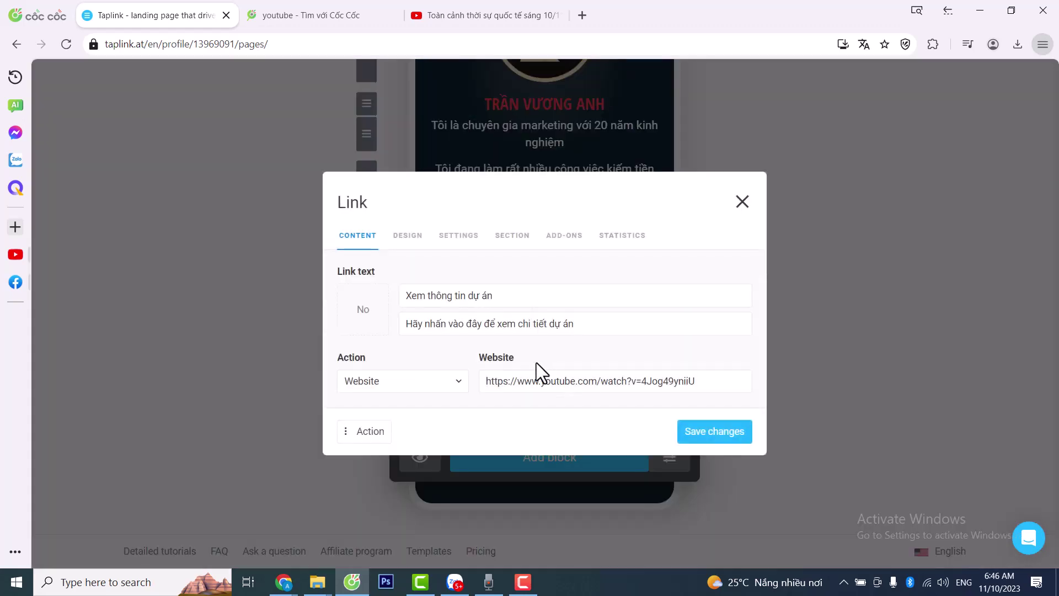
pyautogui.click(343, 435)
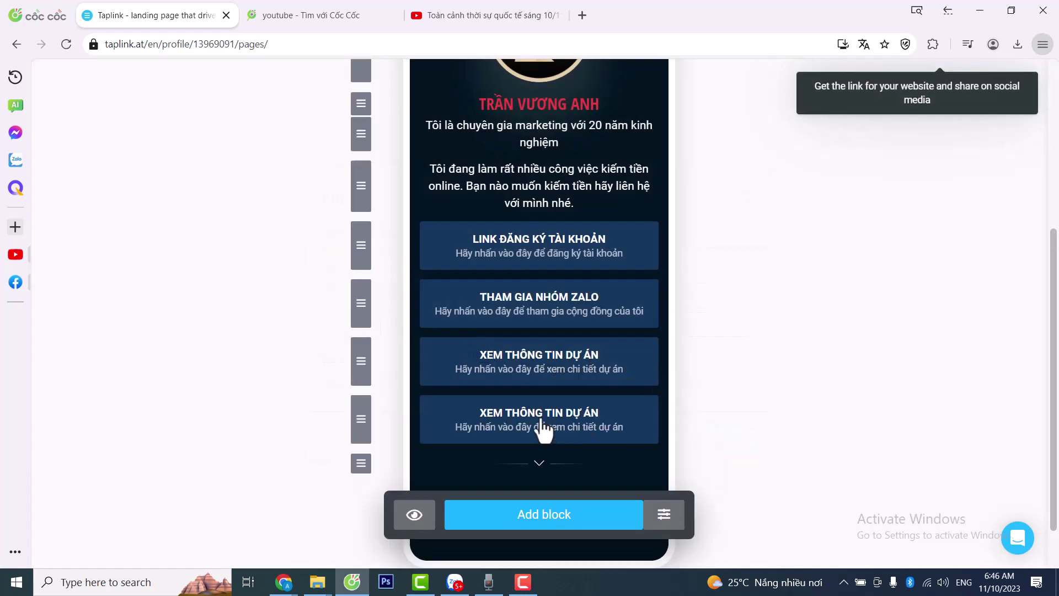
pyautogui.click(541, 422)
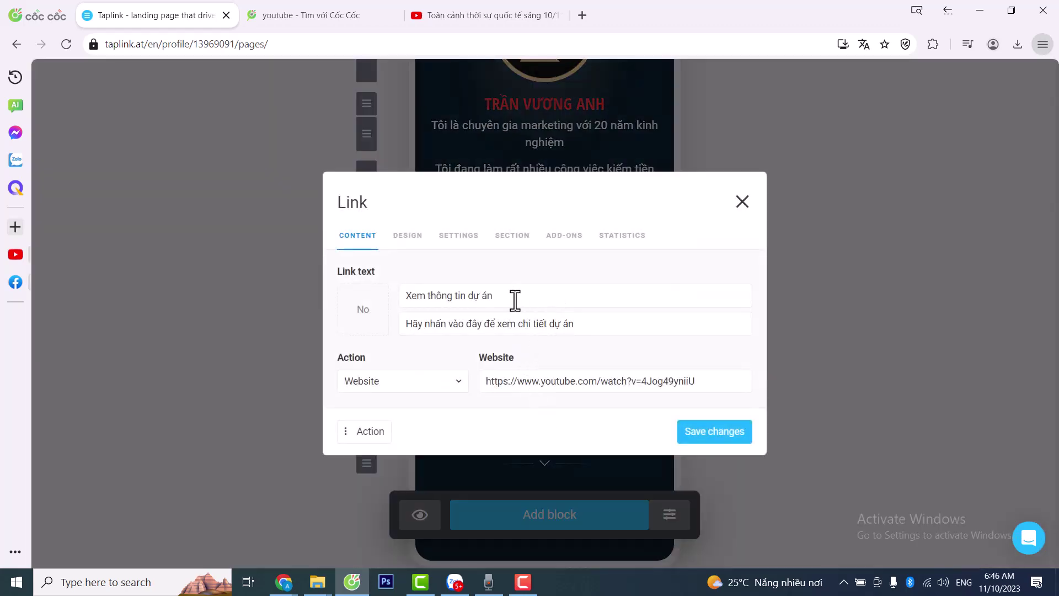
pyautogui.click(513, 298)
pyautogui.moveTo(531, 293); pyautogui.dragTo(388, 314)
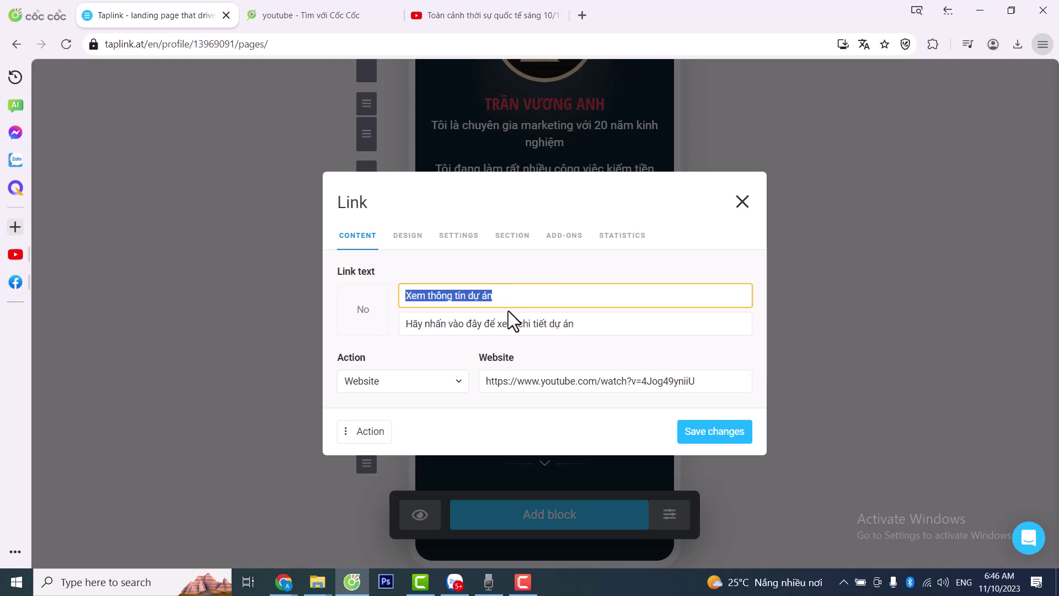
pyautogui.write('Thông')
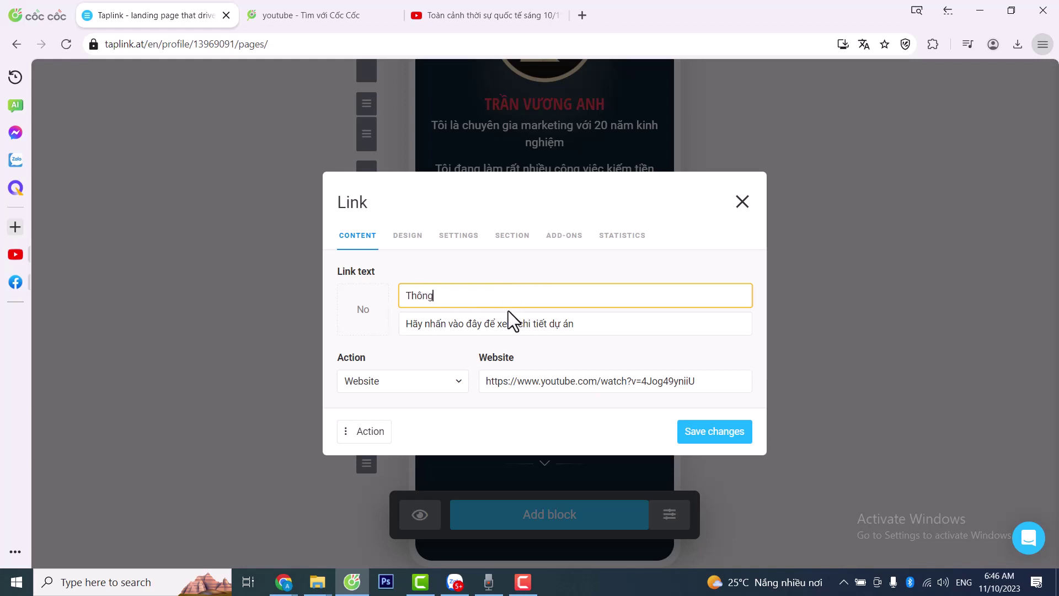
pyautogui.write(' tin về tôi')
pyautogui.moveTo(497, 293); pyautogui.dragTo(372, 300)
pyautogui.click(526, 303)
pyautogui.moveTo(607, 324); pyautogui.dragTo(405, 320)
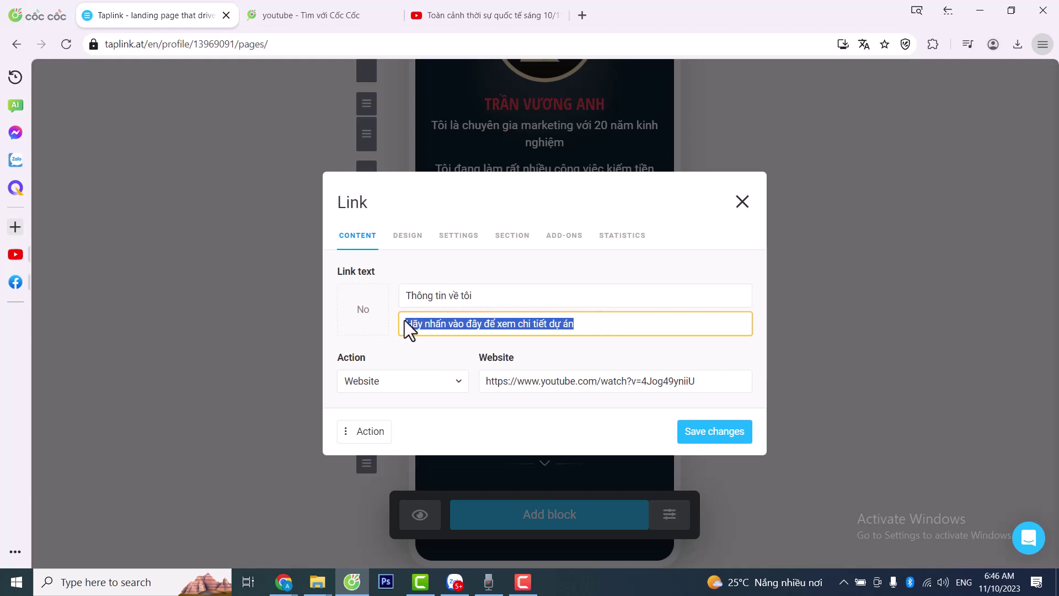
pyautogui.click(598, 319)
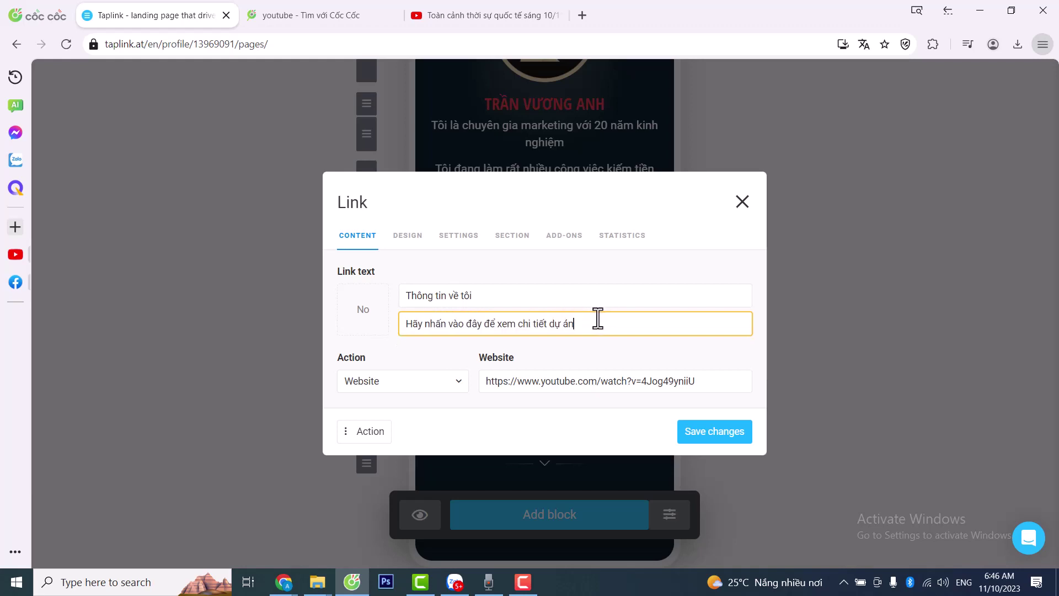
# - Apply the 'Arrow big right' icon as the link's thumbnail
pyautogui.click(369, 318)
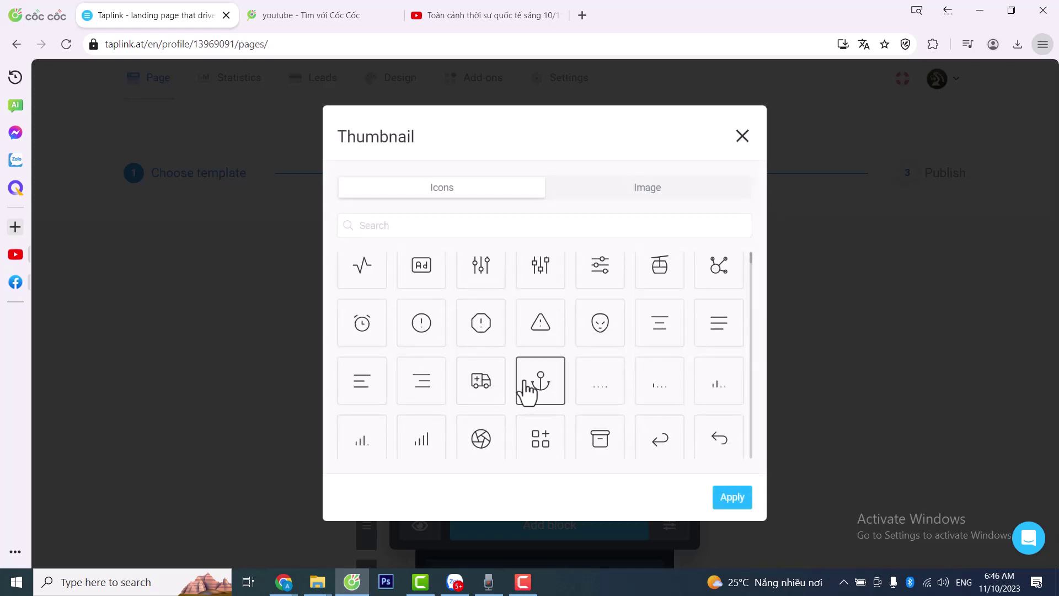
pyautogui.scroll(-1, 530, 384)
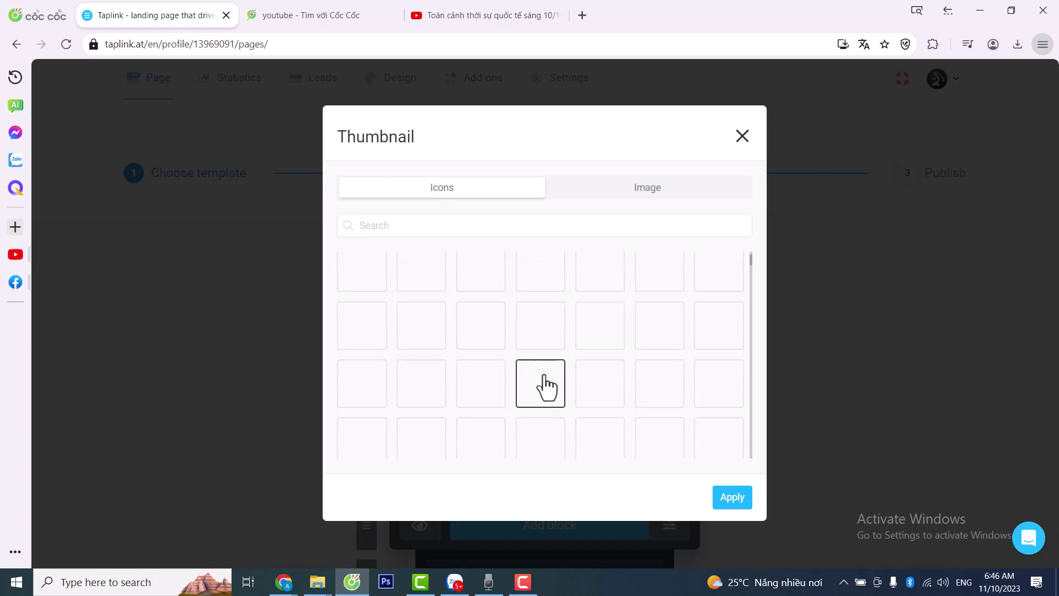
pyautogui.scroll(1, 545, 374)
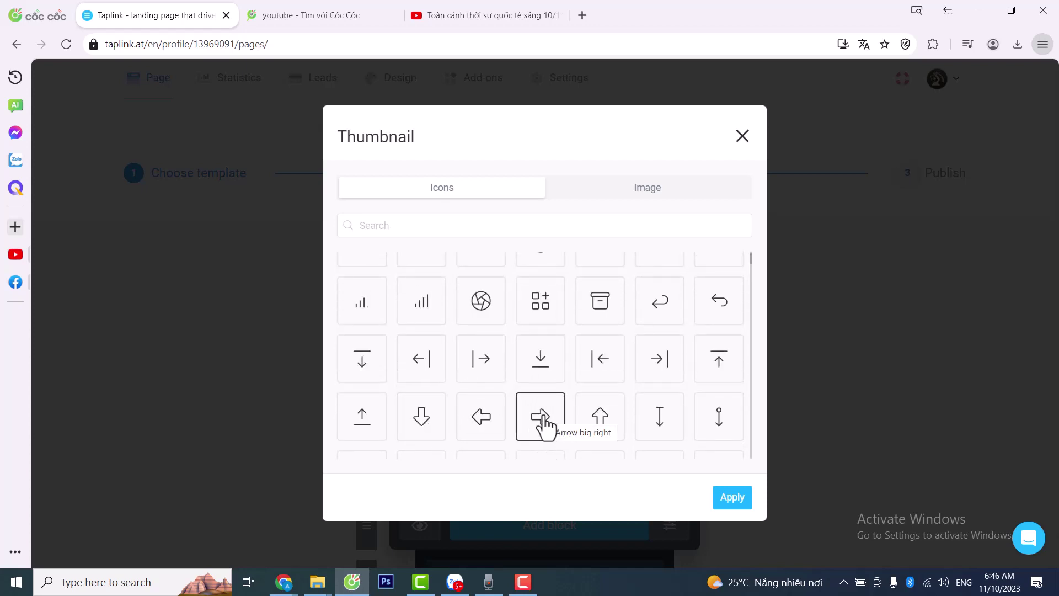
pyautogui.click(543, 425)
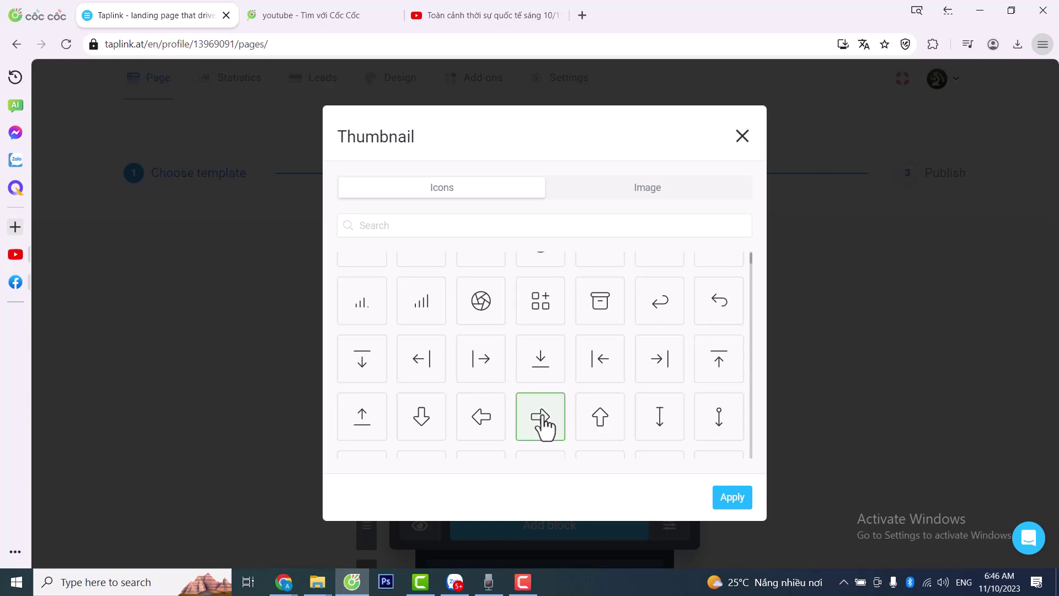
pyautogui.click(731, 501)
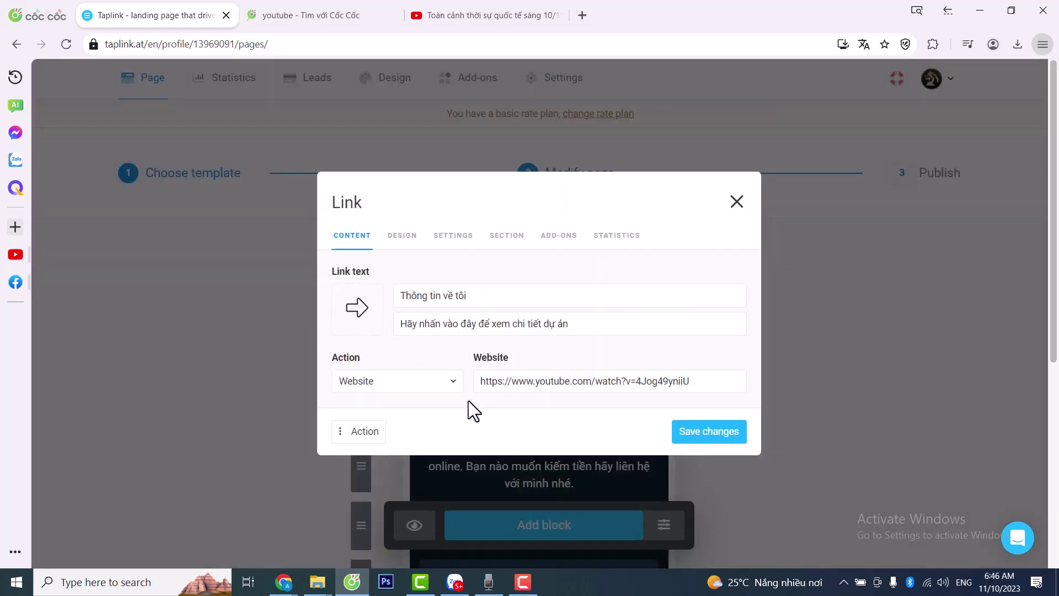
# - Delete the YouTube address from the Website field and go to the 'youtube' search results tab
pyautogui.click(478, 295)
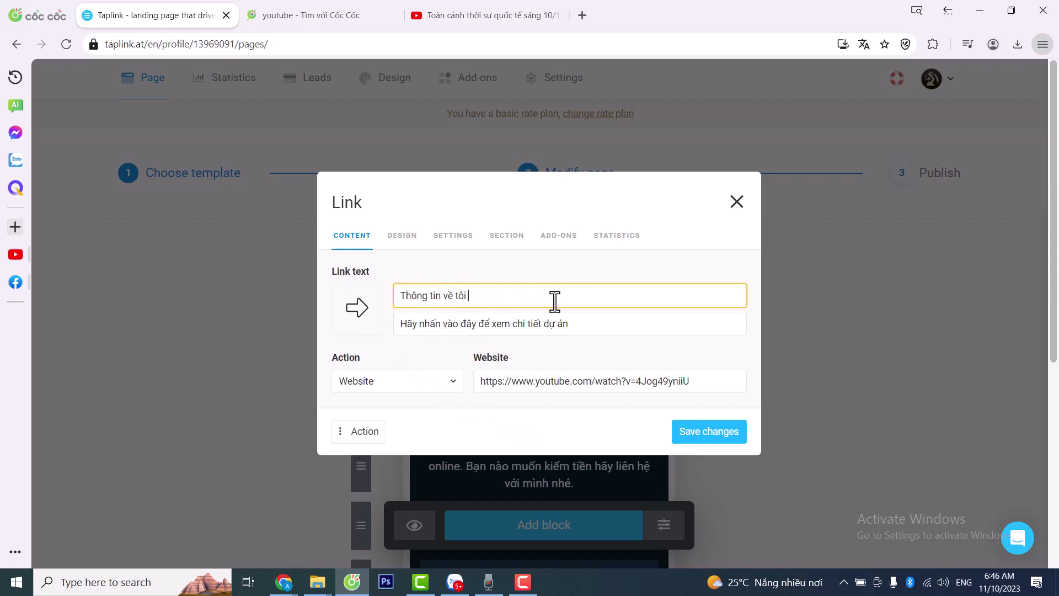
pyautogui.click(550, 386)
pyautogui.moveTo(700, 379); pyautogui.dragTo(473, 395)
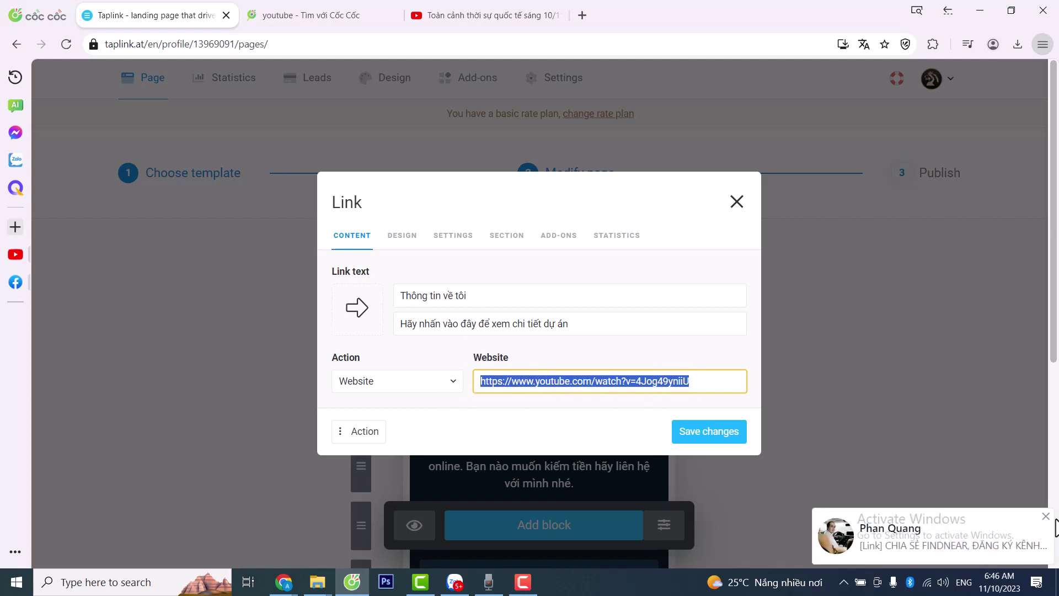
pyautogui.click(1045, 517)
pyautogui.moveTo(700, 389); pyautogui.dragTo(450, 395)
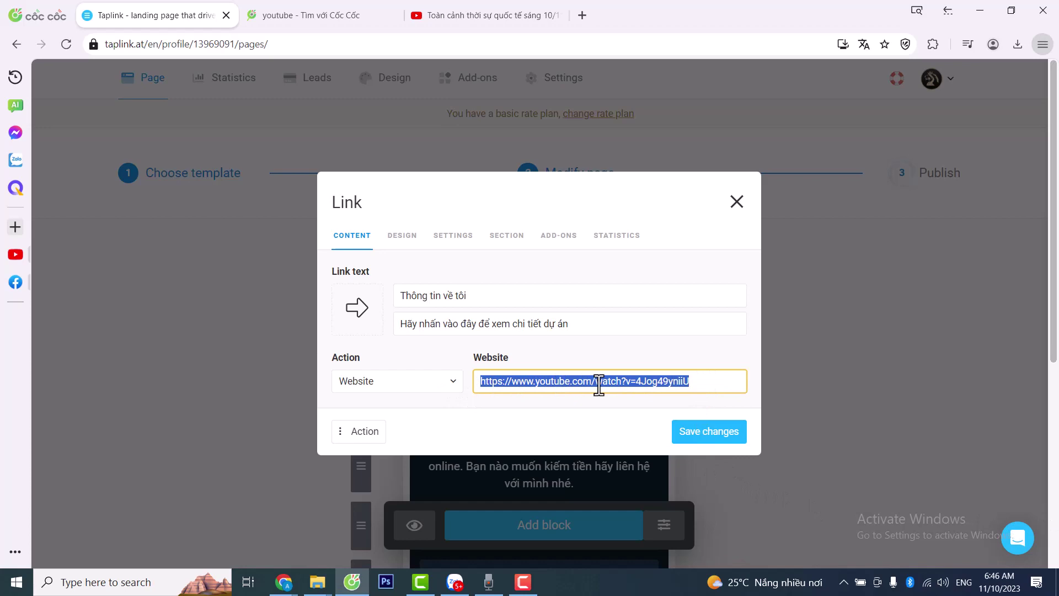
pyautogui.press('BackSpace')
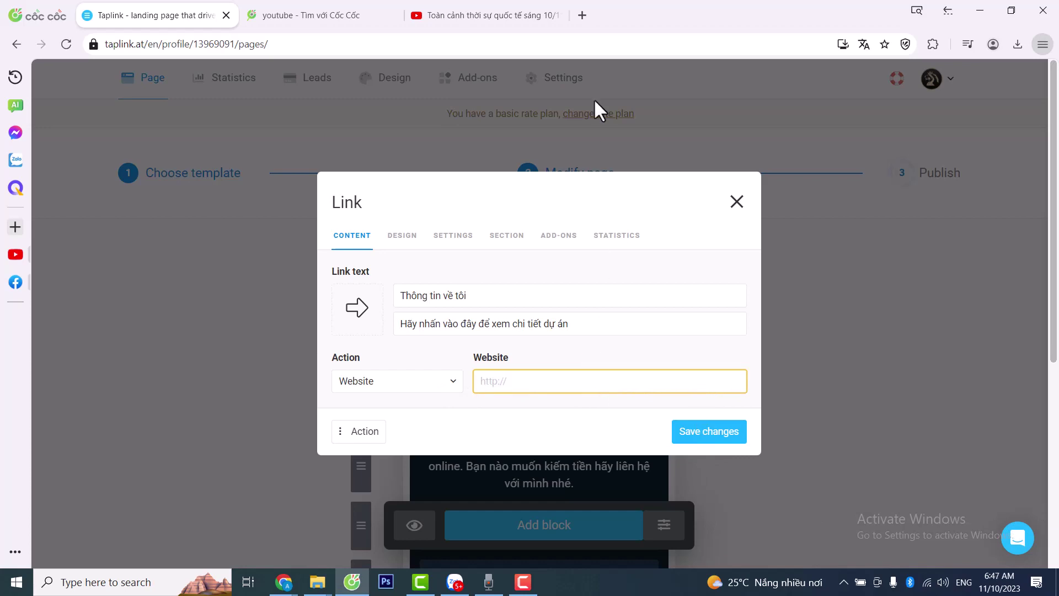
pyautogui.click(348, 16)
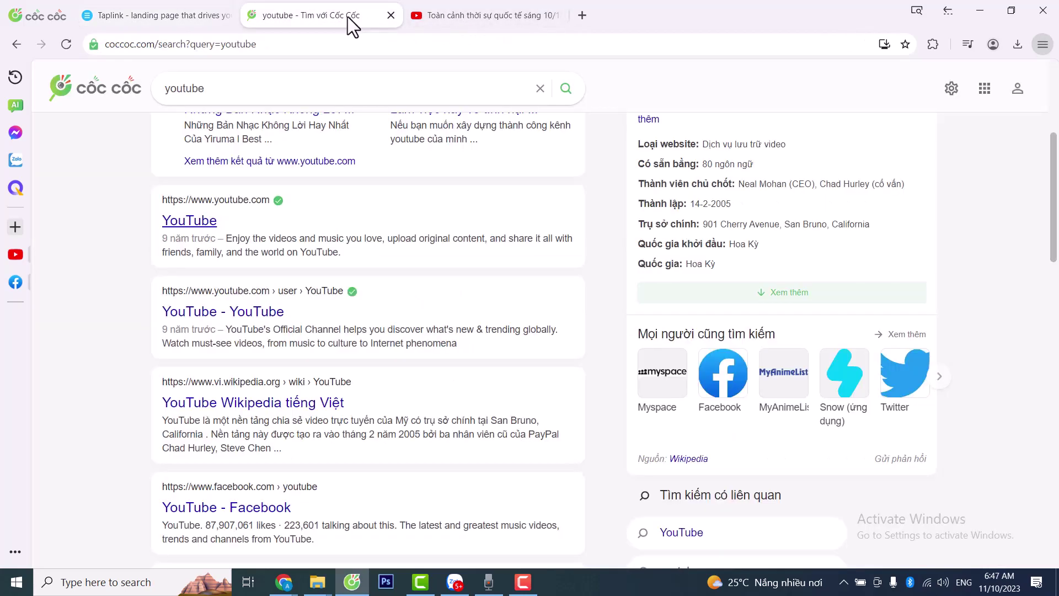
# - Copy the Zalo button's link address from the Empowerlife page on taplink.cc, then return to Taplink
pyautogui.click(298, 49)
pyautogui.write('tap')
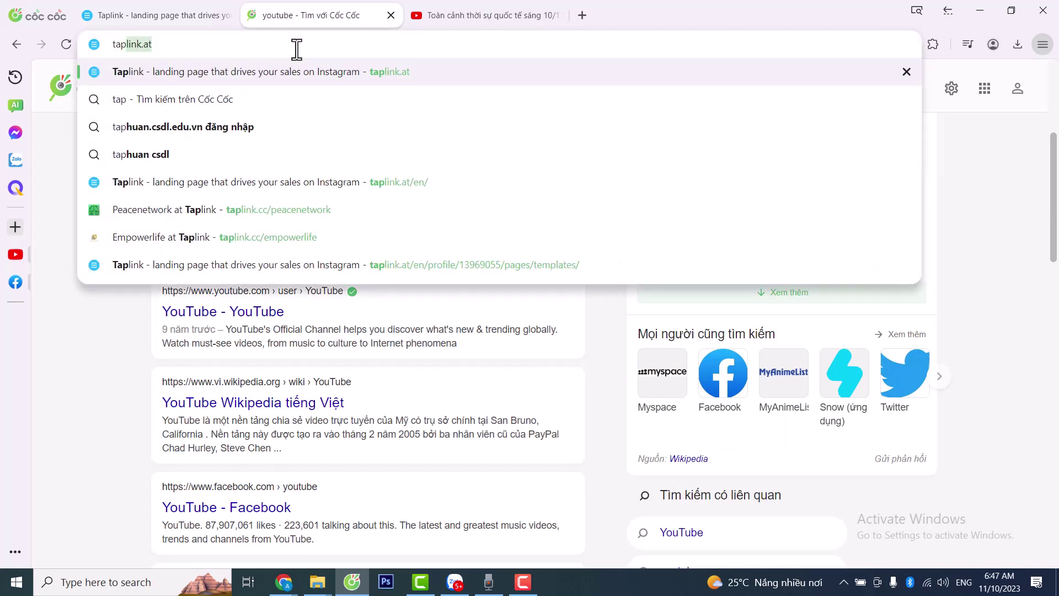
pyautogui.write('link')
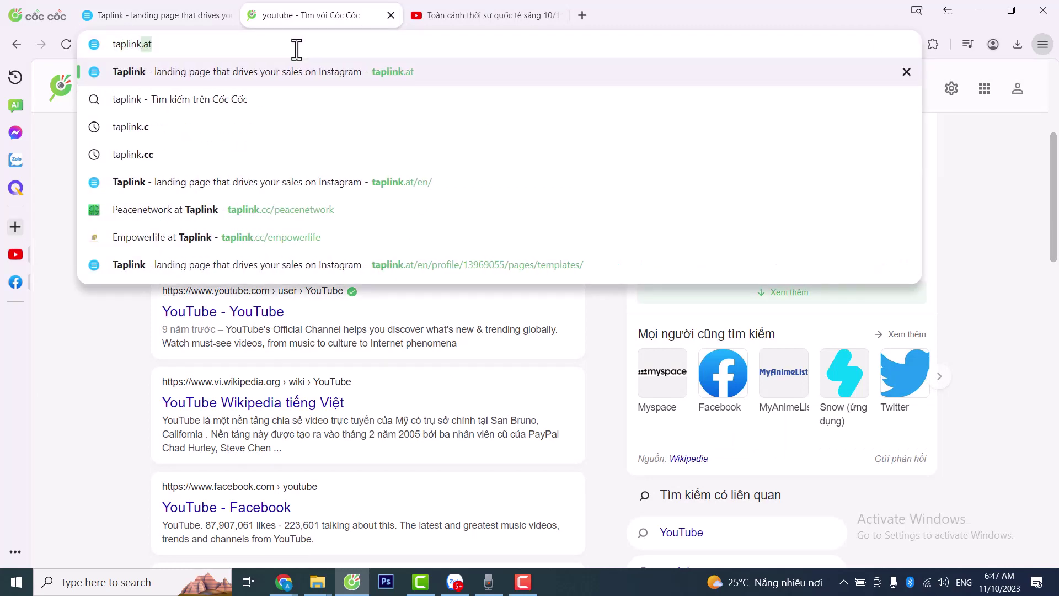
pyautogui.write('.c')
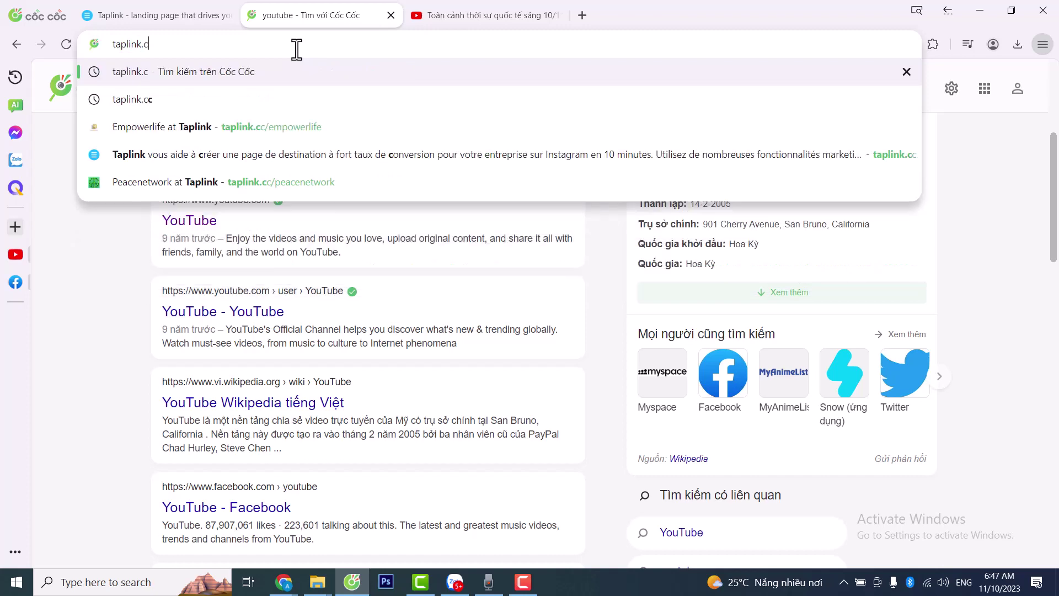
pyautogui.write('c/')
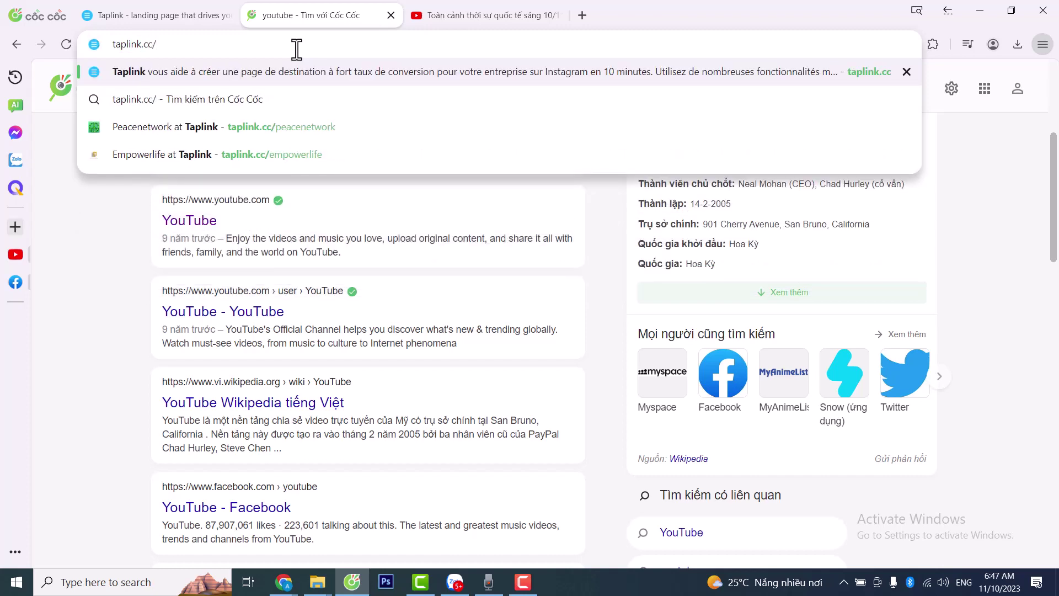
pyautogui.click(273, 154)
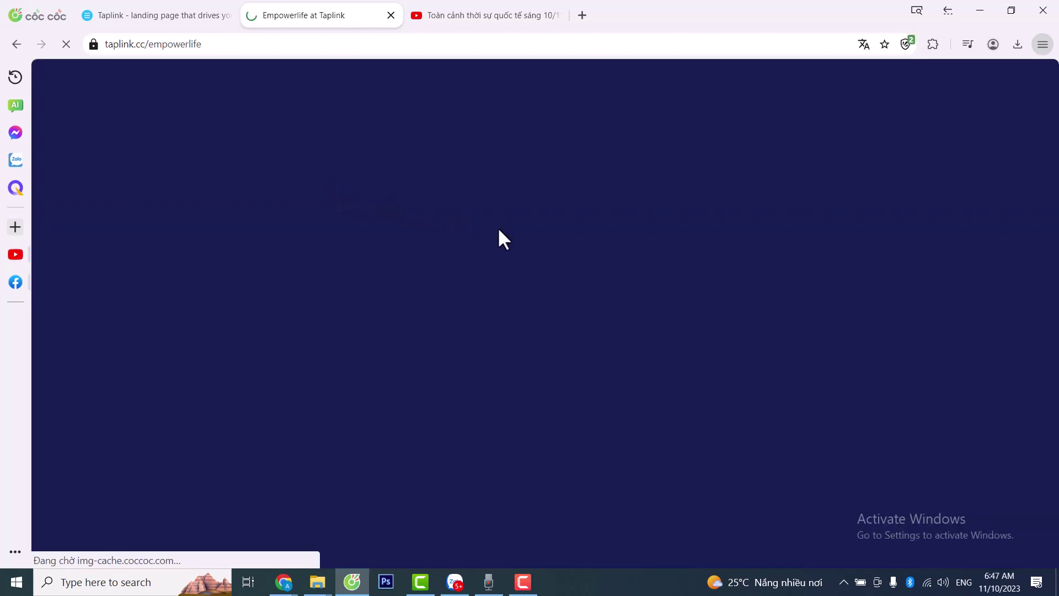
pyautogui.scroll(-15, 468, 249)
pyautogui.scroll(-20, 548, 263)
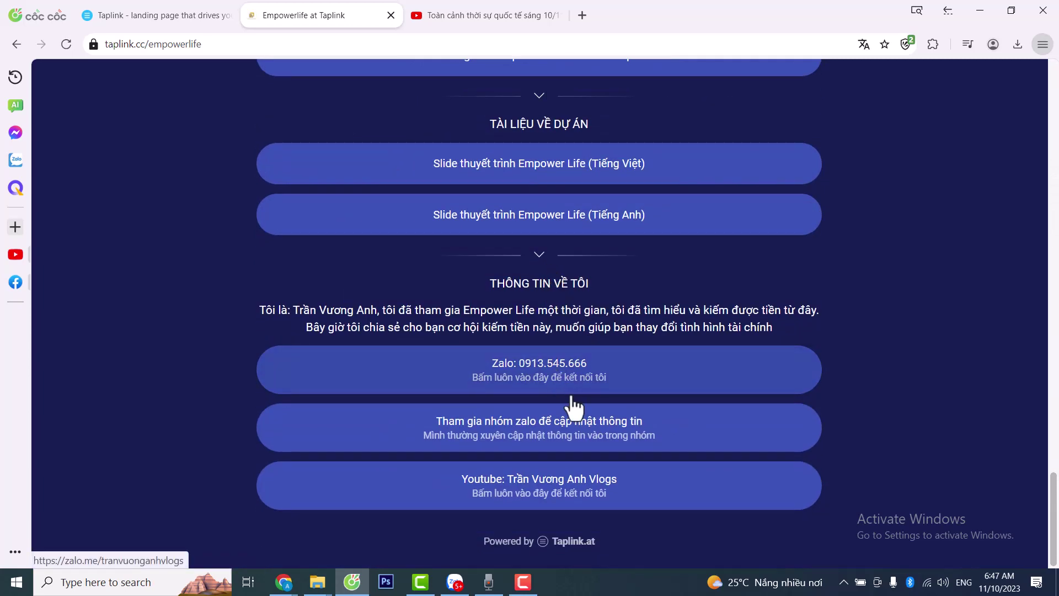
pyautogui.rightClick(537, 375)
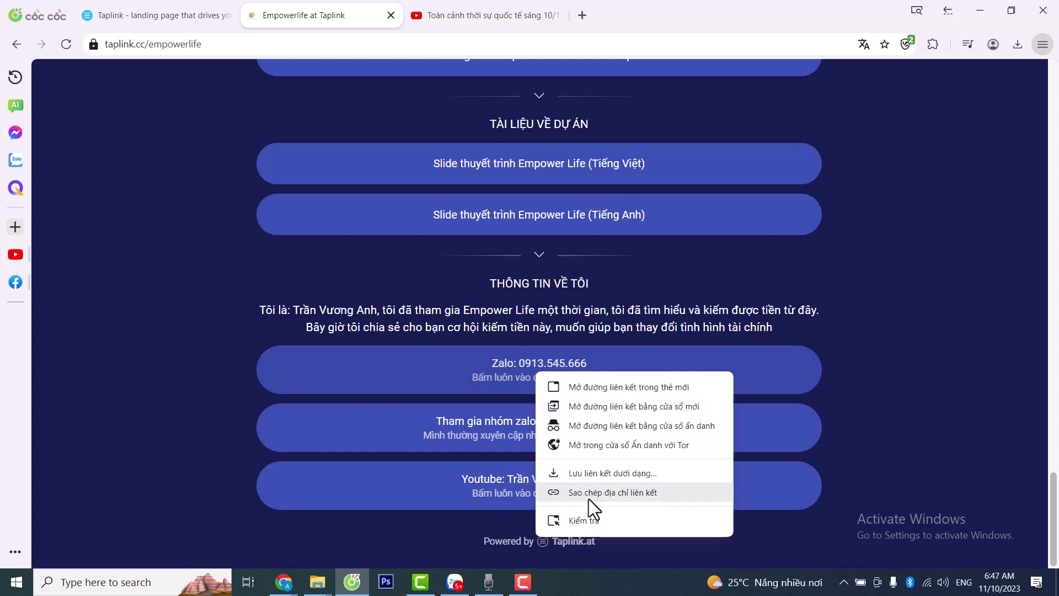
pyautogui.click(622, 492)
pyautogui.click(181, 21)
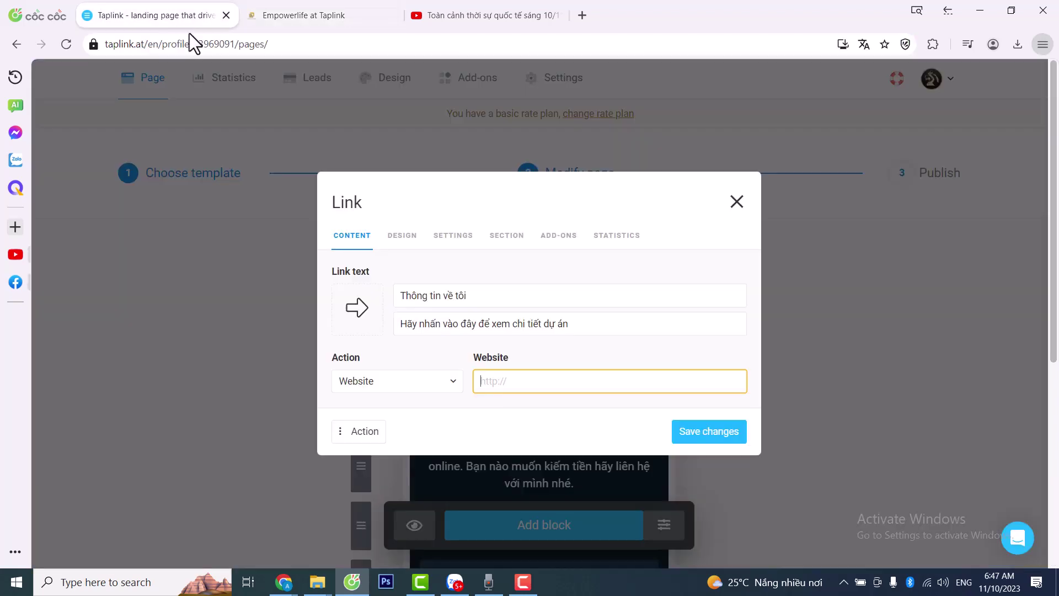
# - Rename the block 'Kết nối zalo với mình' and rewrite its subtitle
pyautogui.click(495, 296)
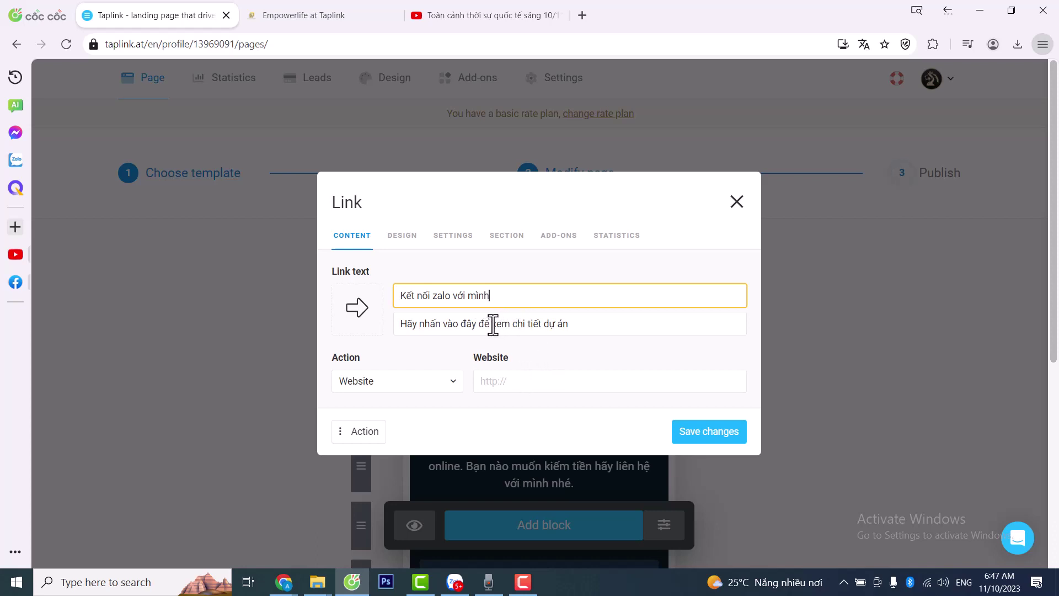
pyautogui.moveTo(493, 324); pyautogui.dragTo(649, 320)
pyautogui.write('k')
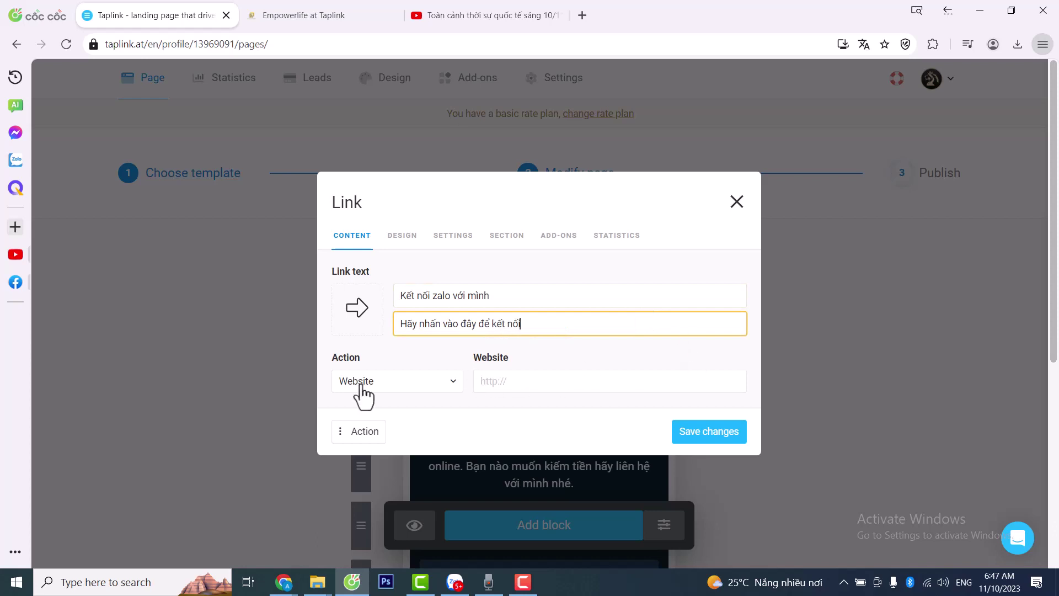
# - Paste the copied Zalo address into the Website field and save the block
pyautogui.click(506, 381)
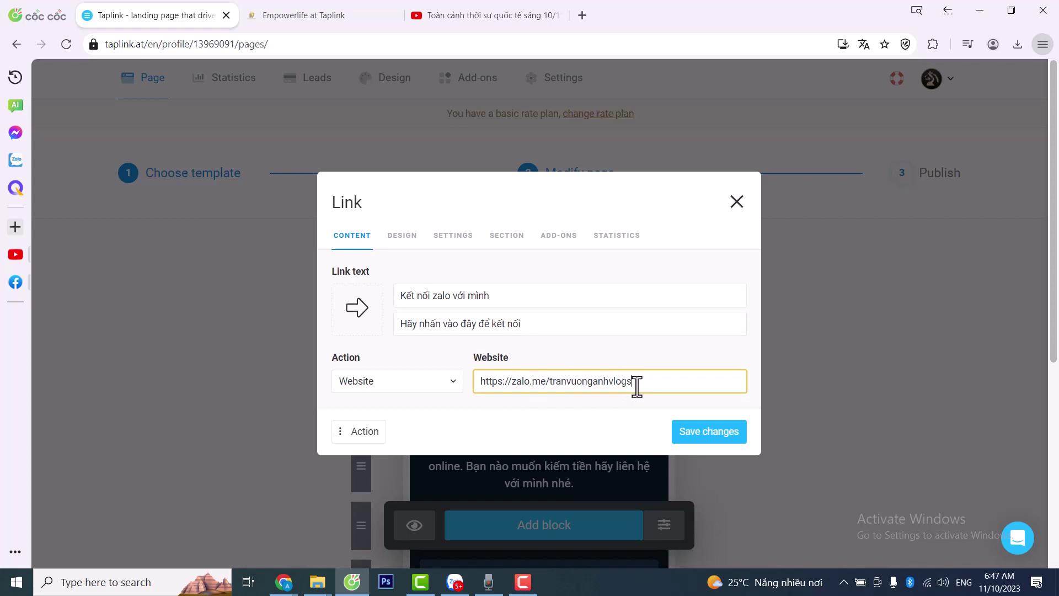
pyautogui.moveTo(660, 382); pyautogui.dragTo(508, 395)
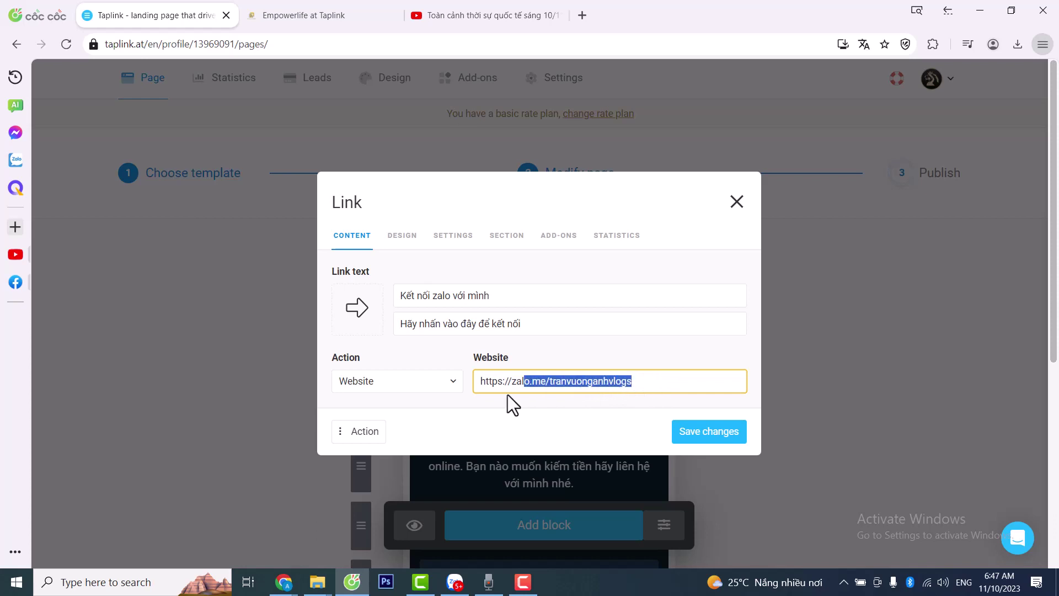
pyautogui.click(604, 387)
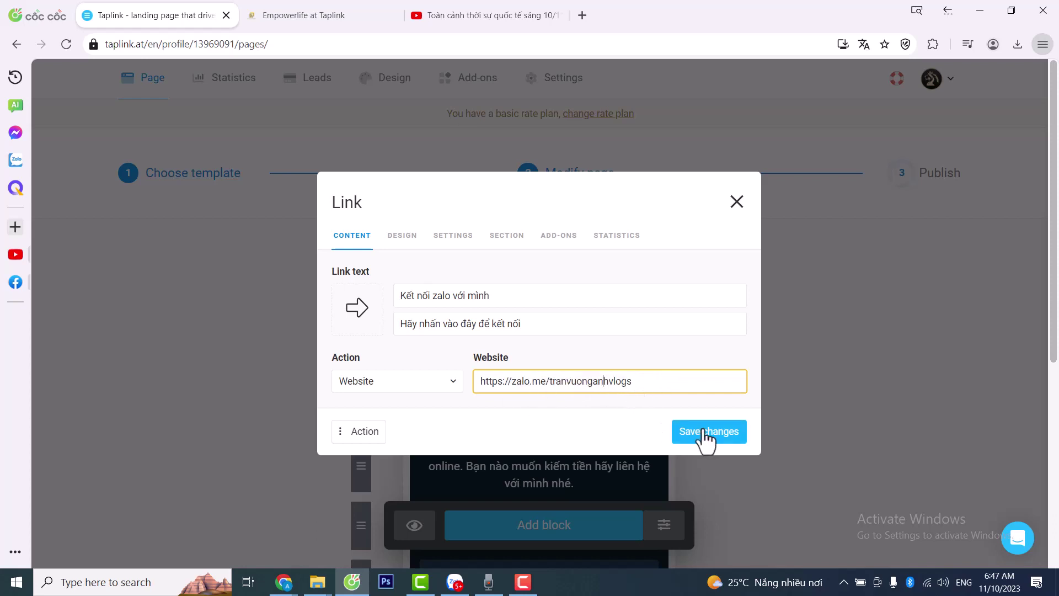
pyautogui.click(708, 436)
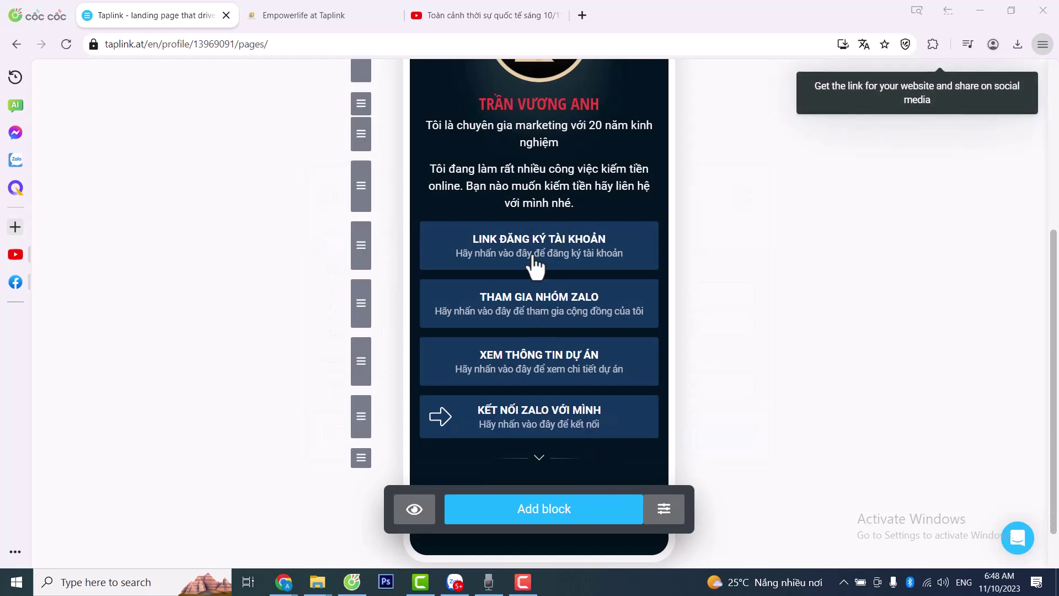
pyautogui.scroll(-1, 629, 347)
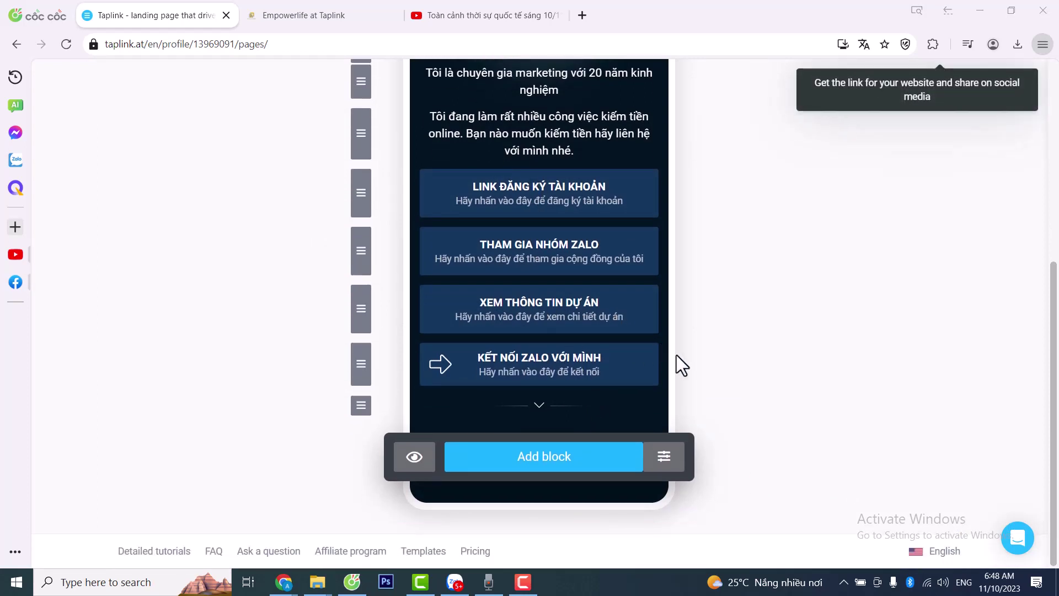